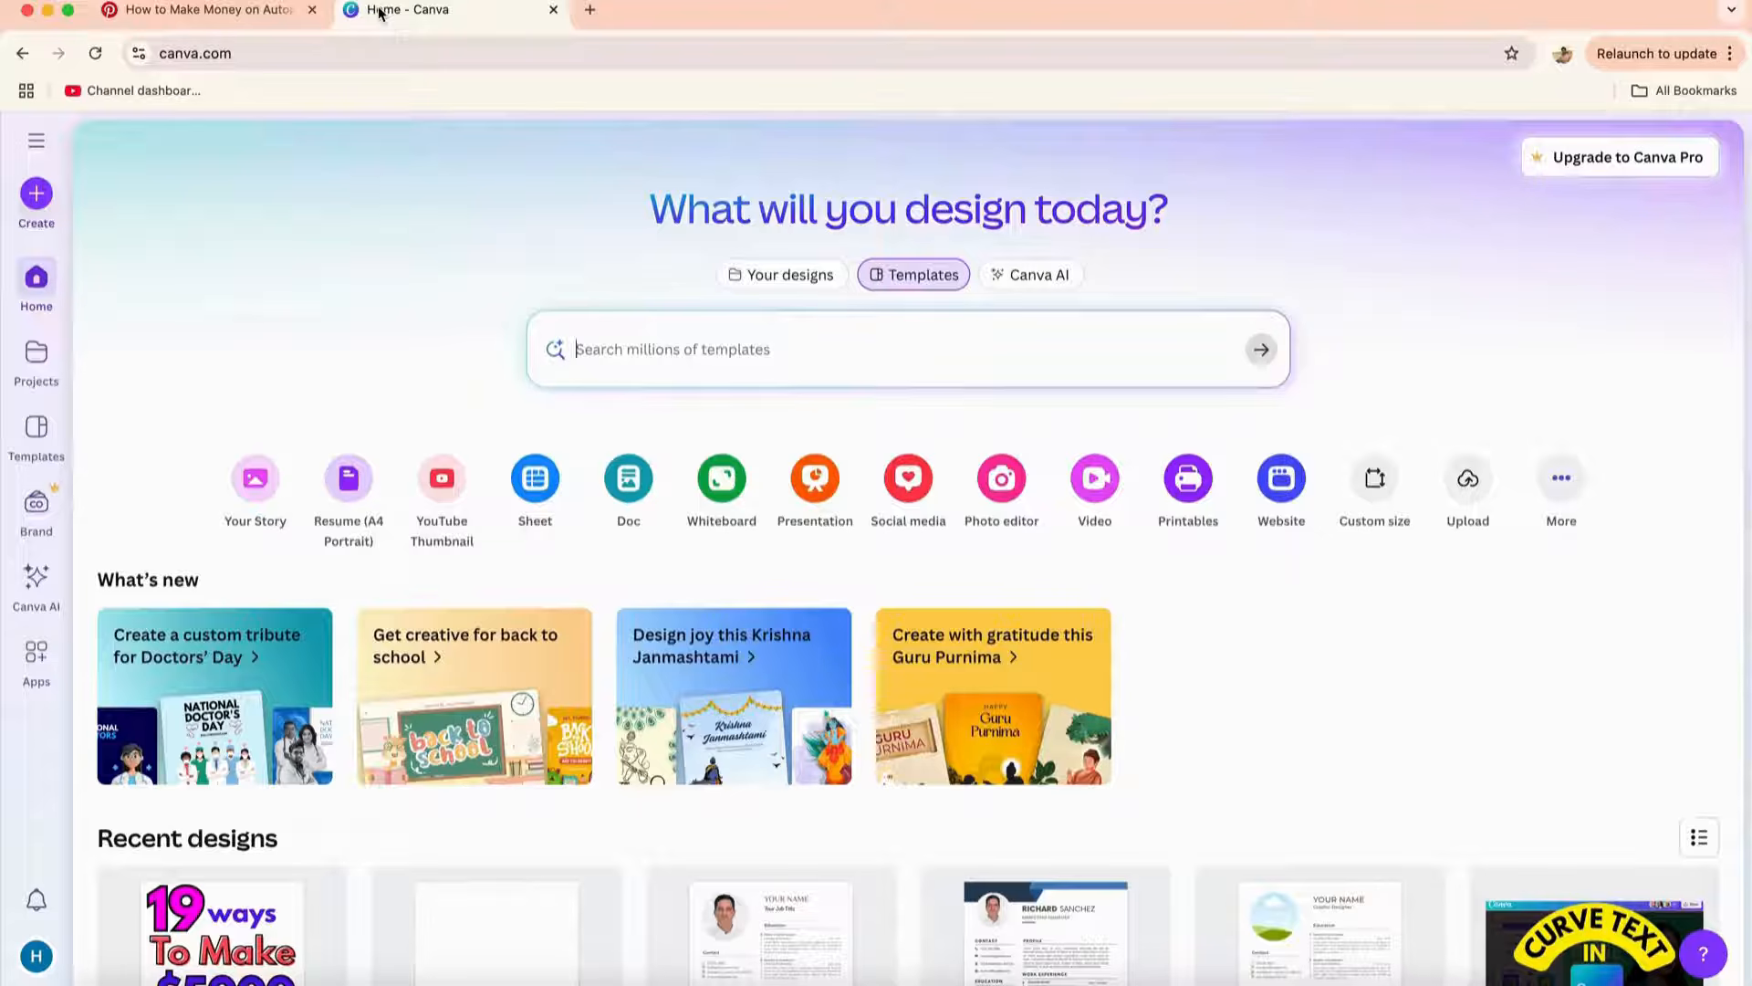
- Search the design types for "pinte" and create a blank Pinterest Pin (2:3) design
click(36, 193)
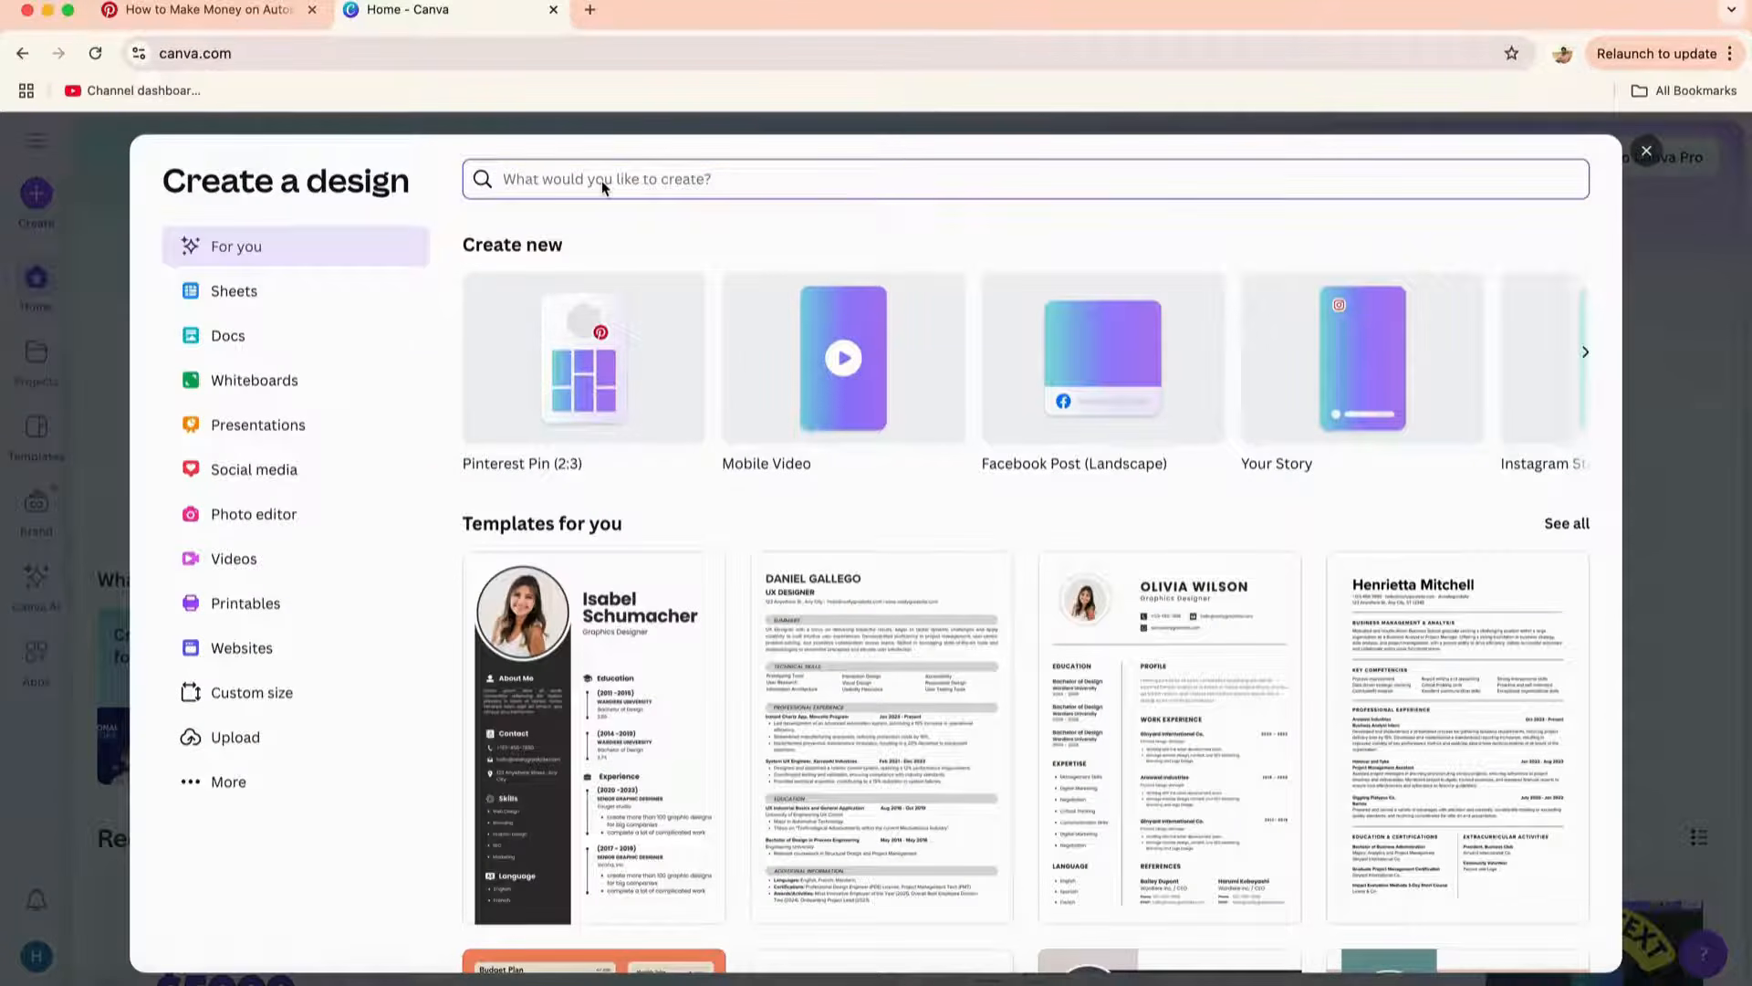
text(pinte)
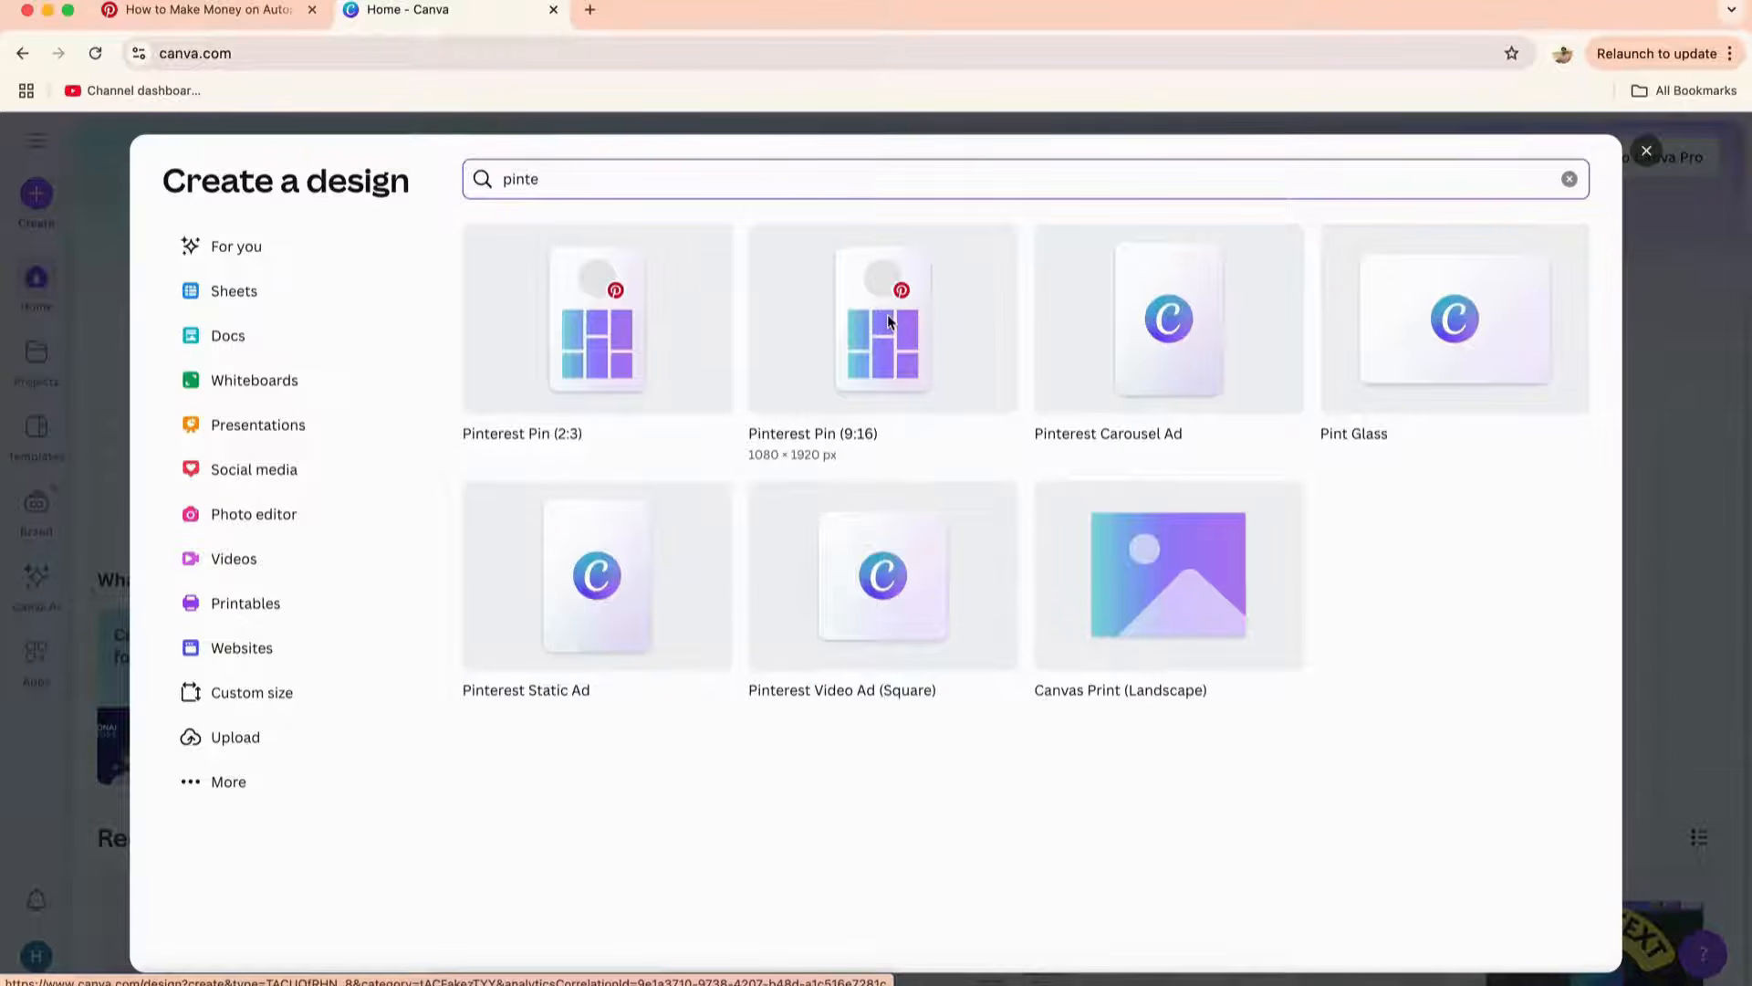
click(611, 359)
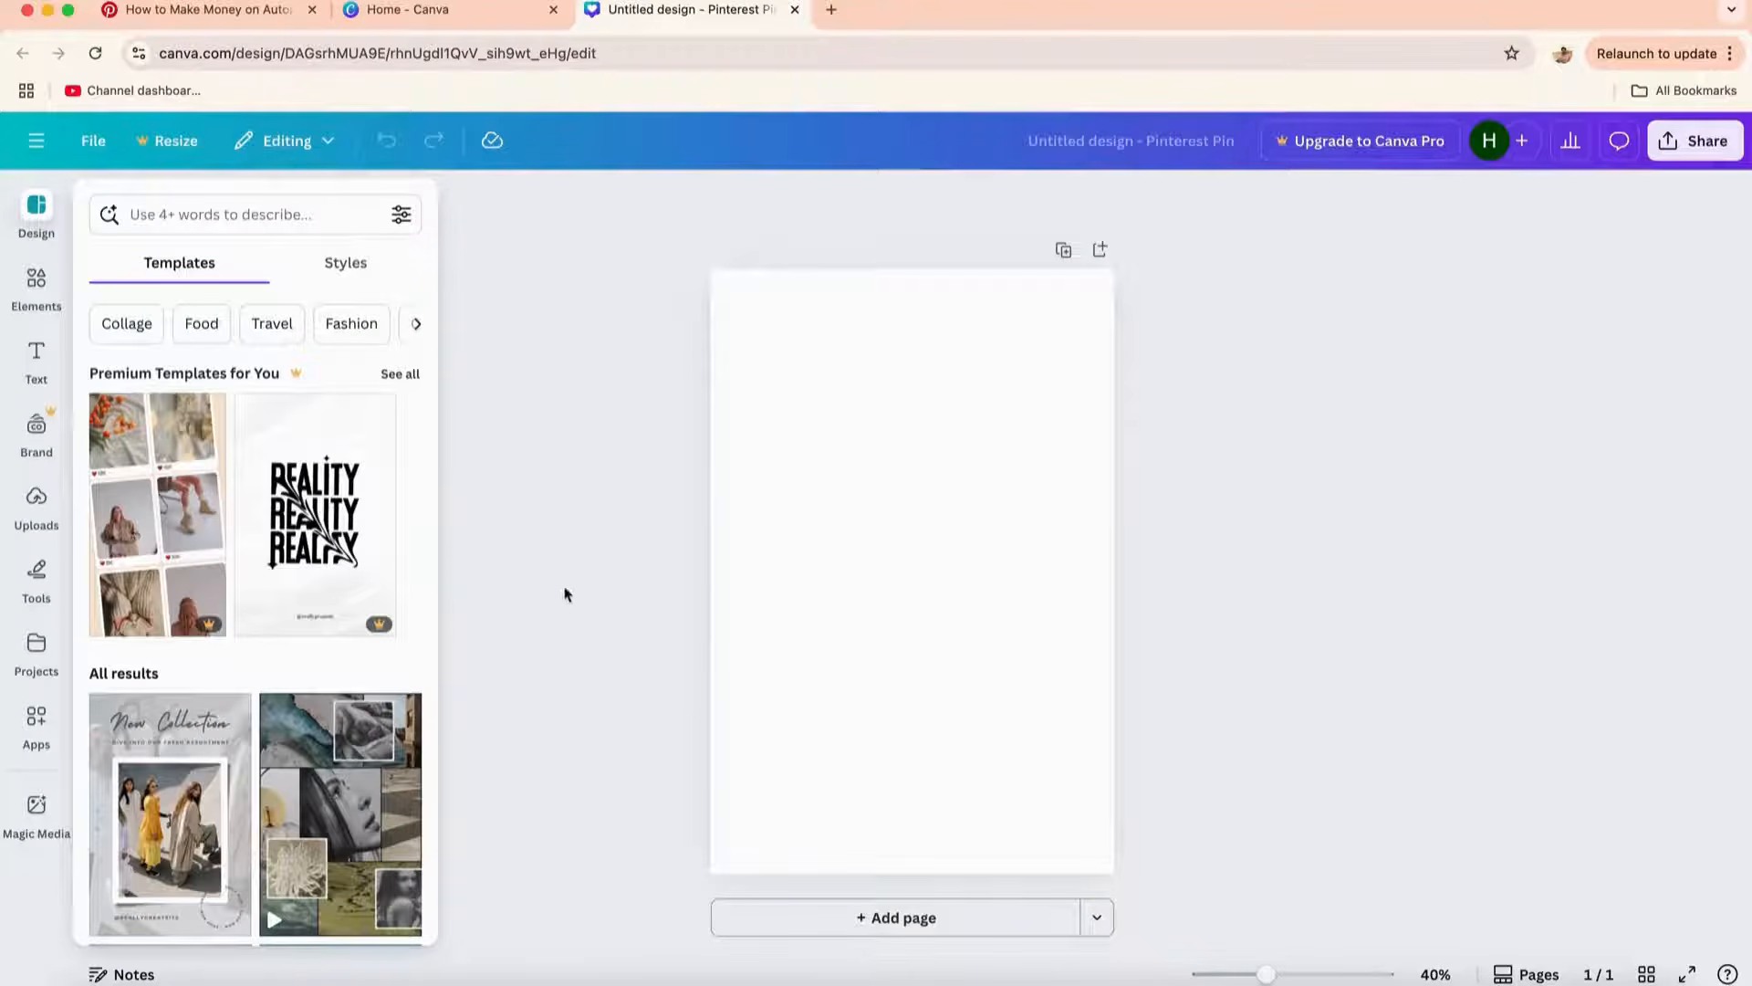
- Browse the pin templates and view the reference "19 ways to make $5,000 a month" pin open on Pinterest
scroll(208, 661, down, 4)
scroll(208, 661, up, 4)
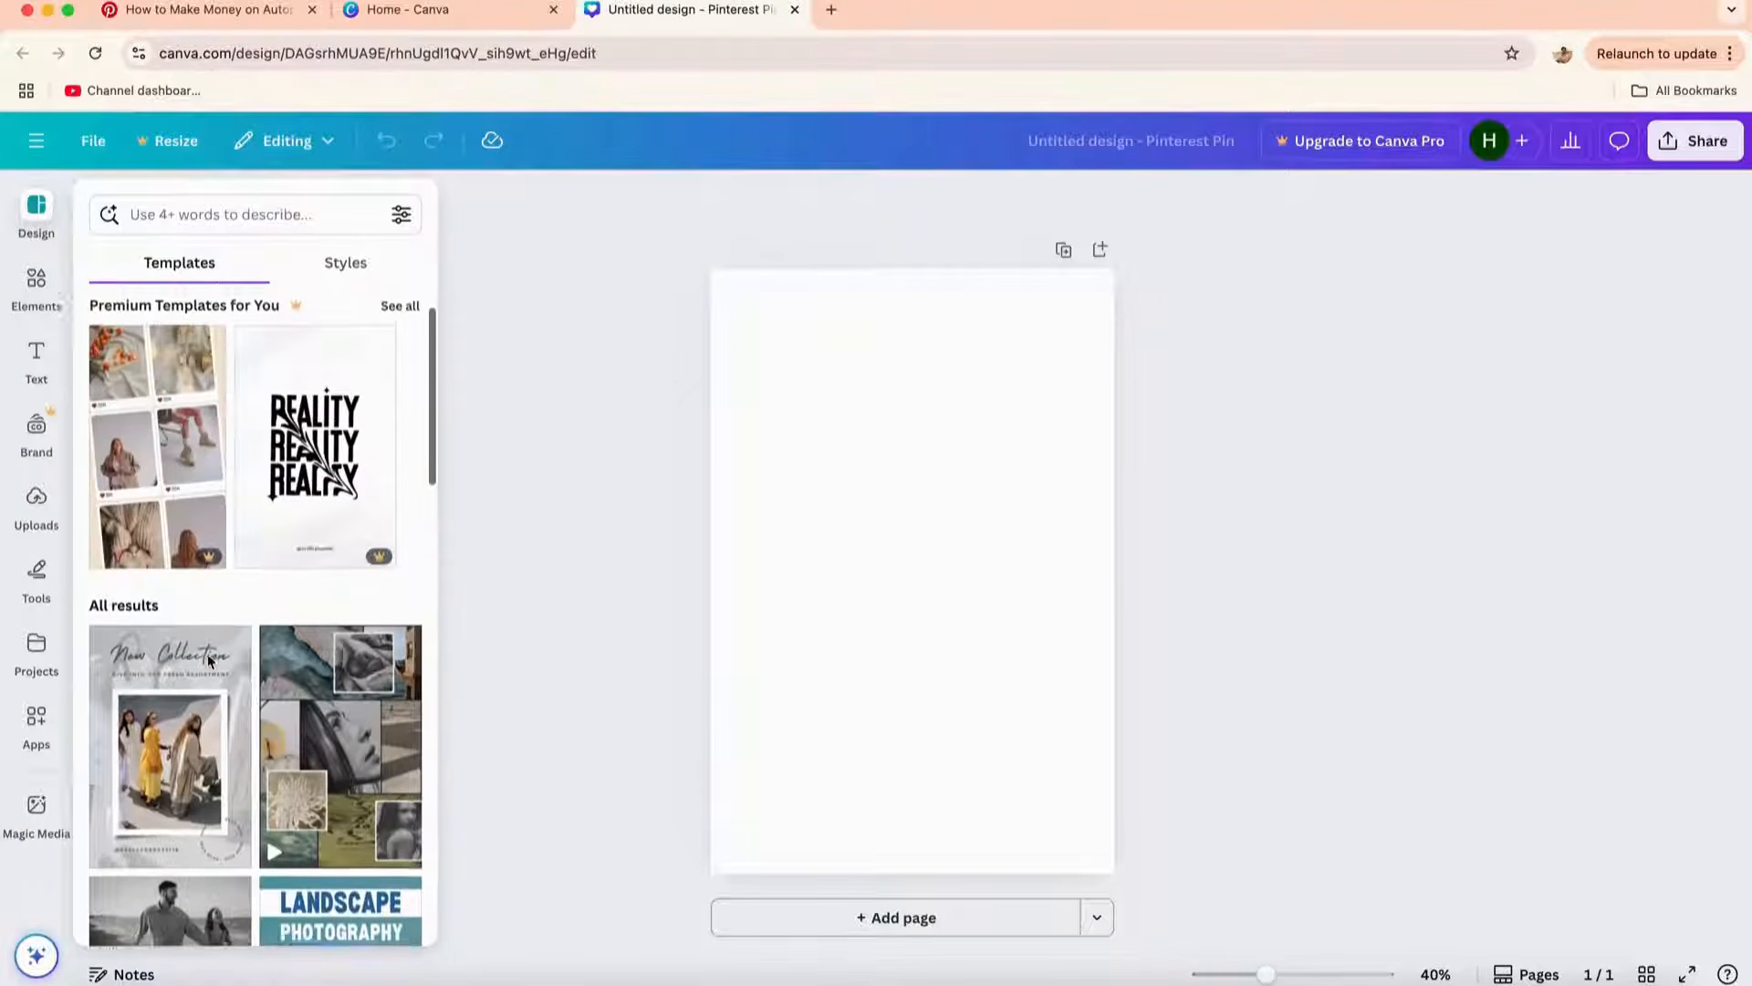
scroll(208, 660, down, 2)
scroll(208, 661, up, 2)
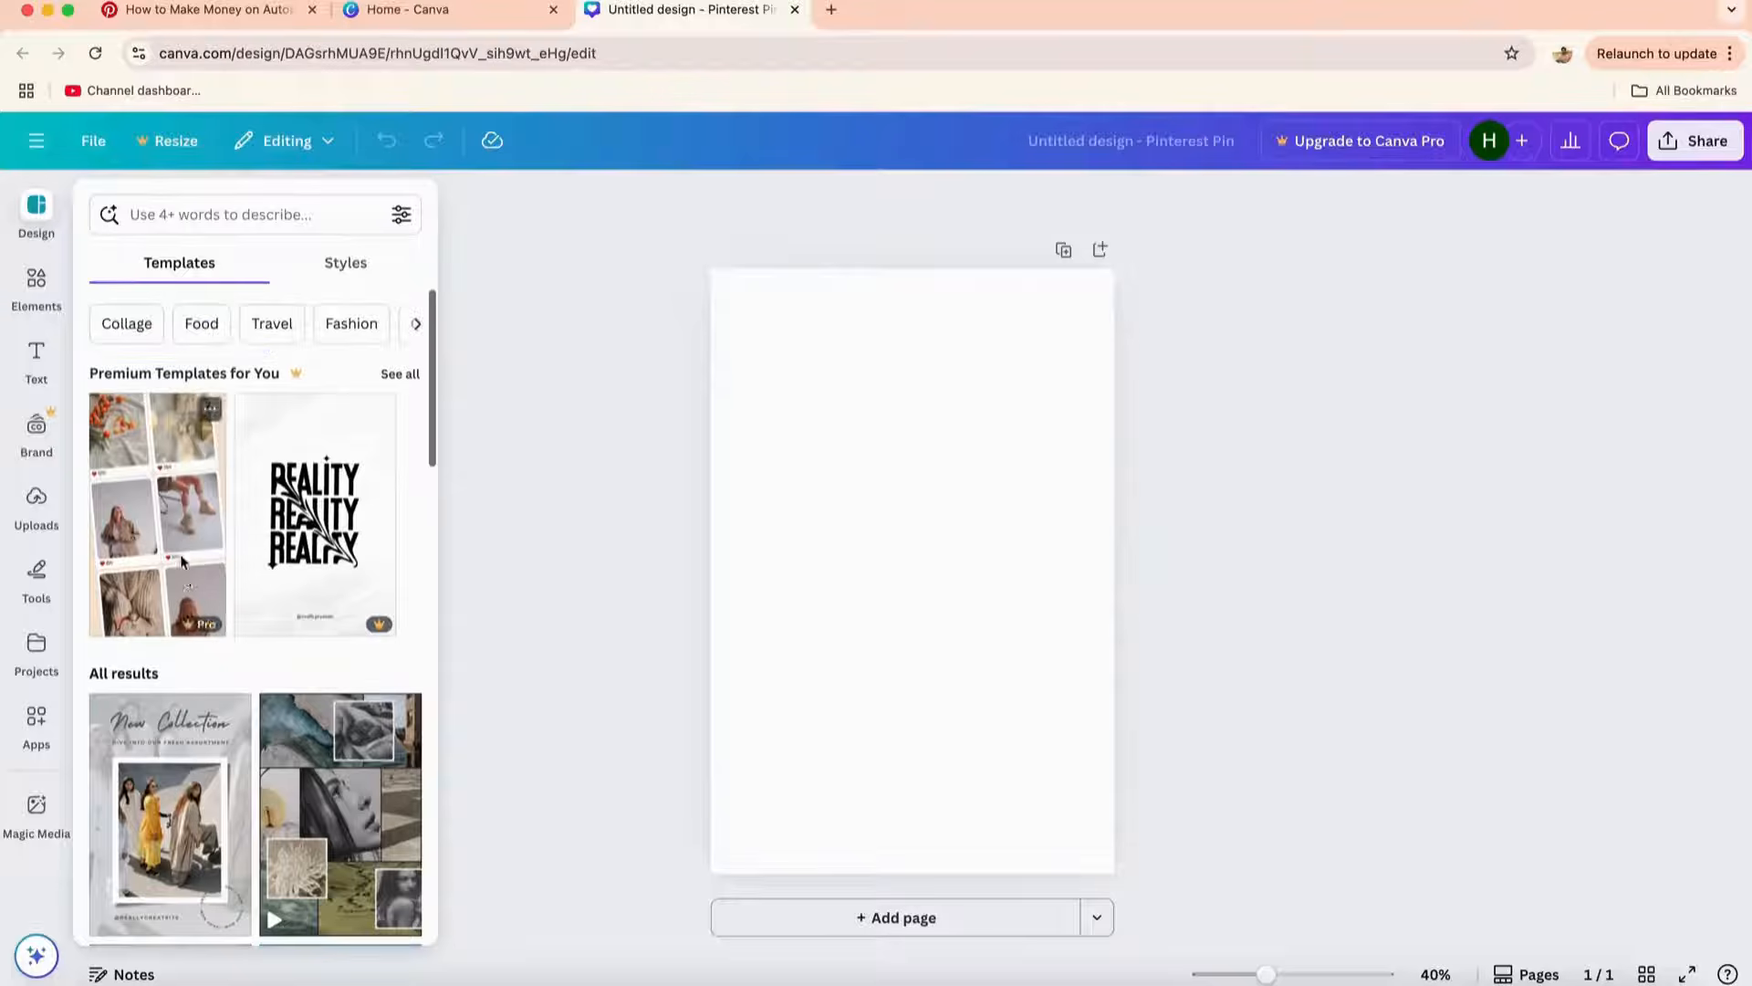
click(36, 216)
click(248, 20)
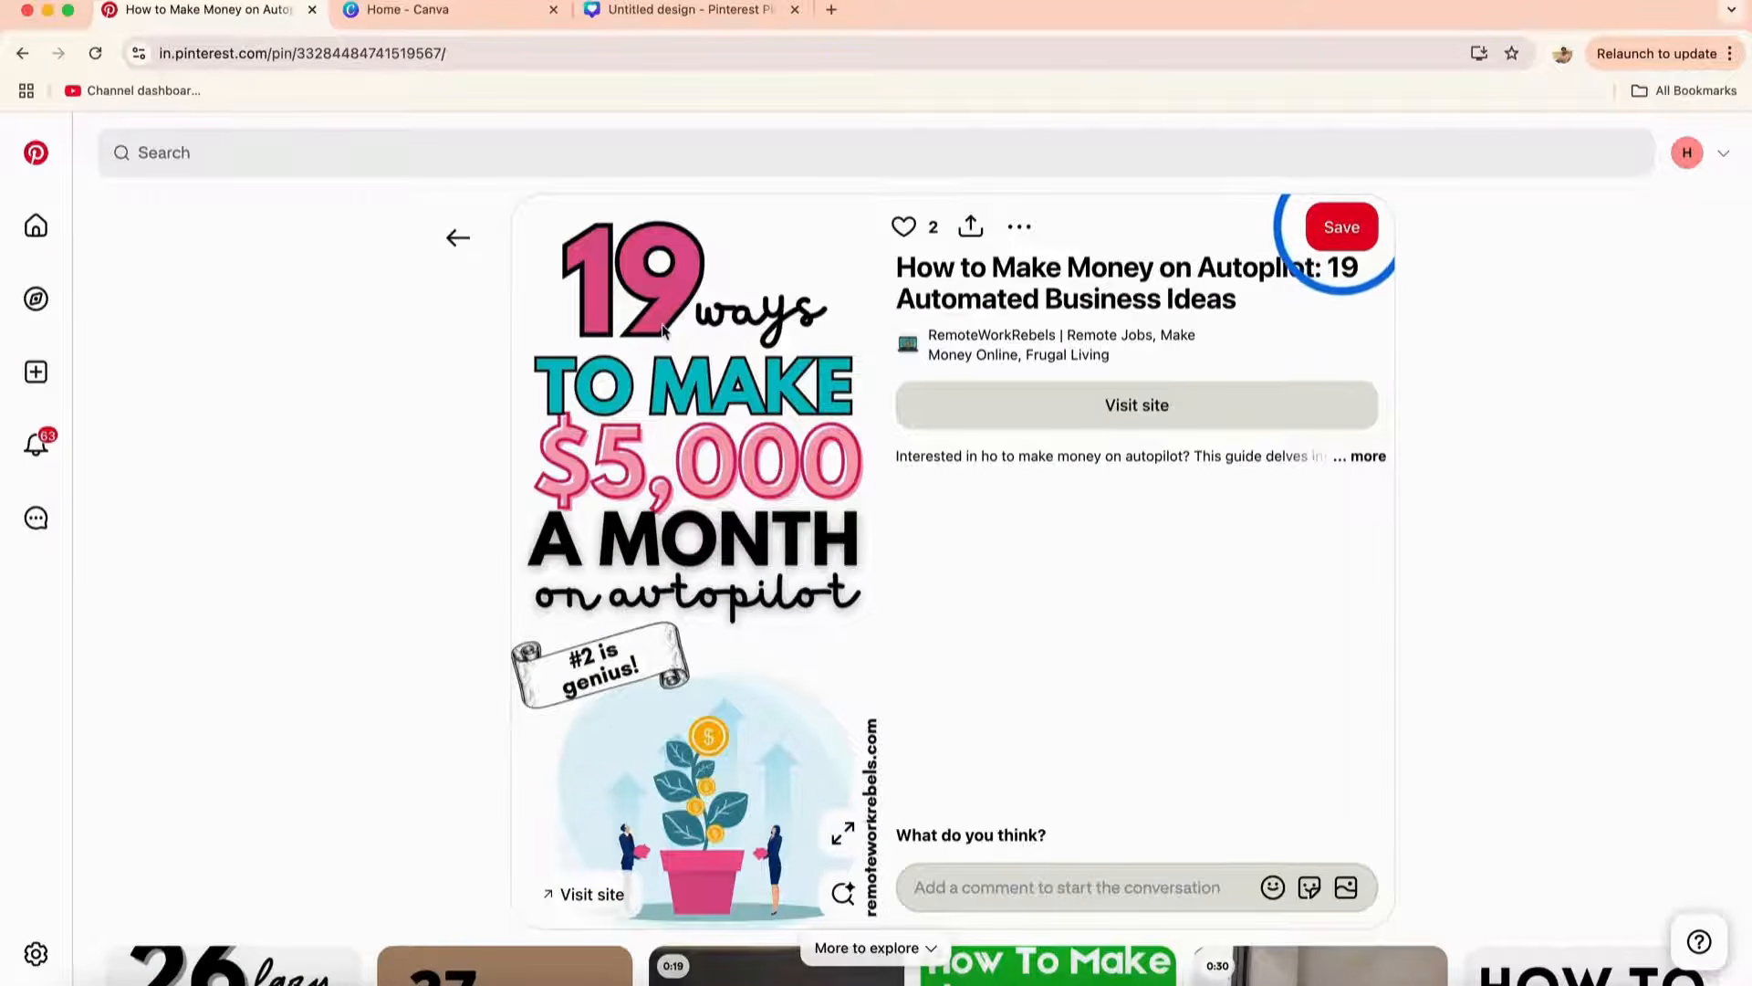
click(690, 20)
- Add a text box reading "19", enlarge it to about size 259, and place it in the page's upper-left corner
click(37, 354)
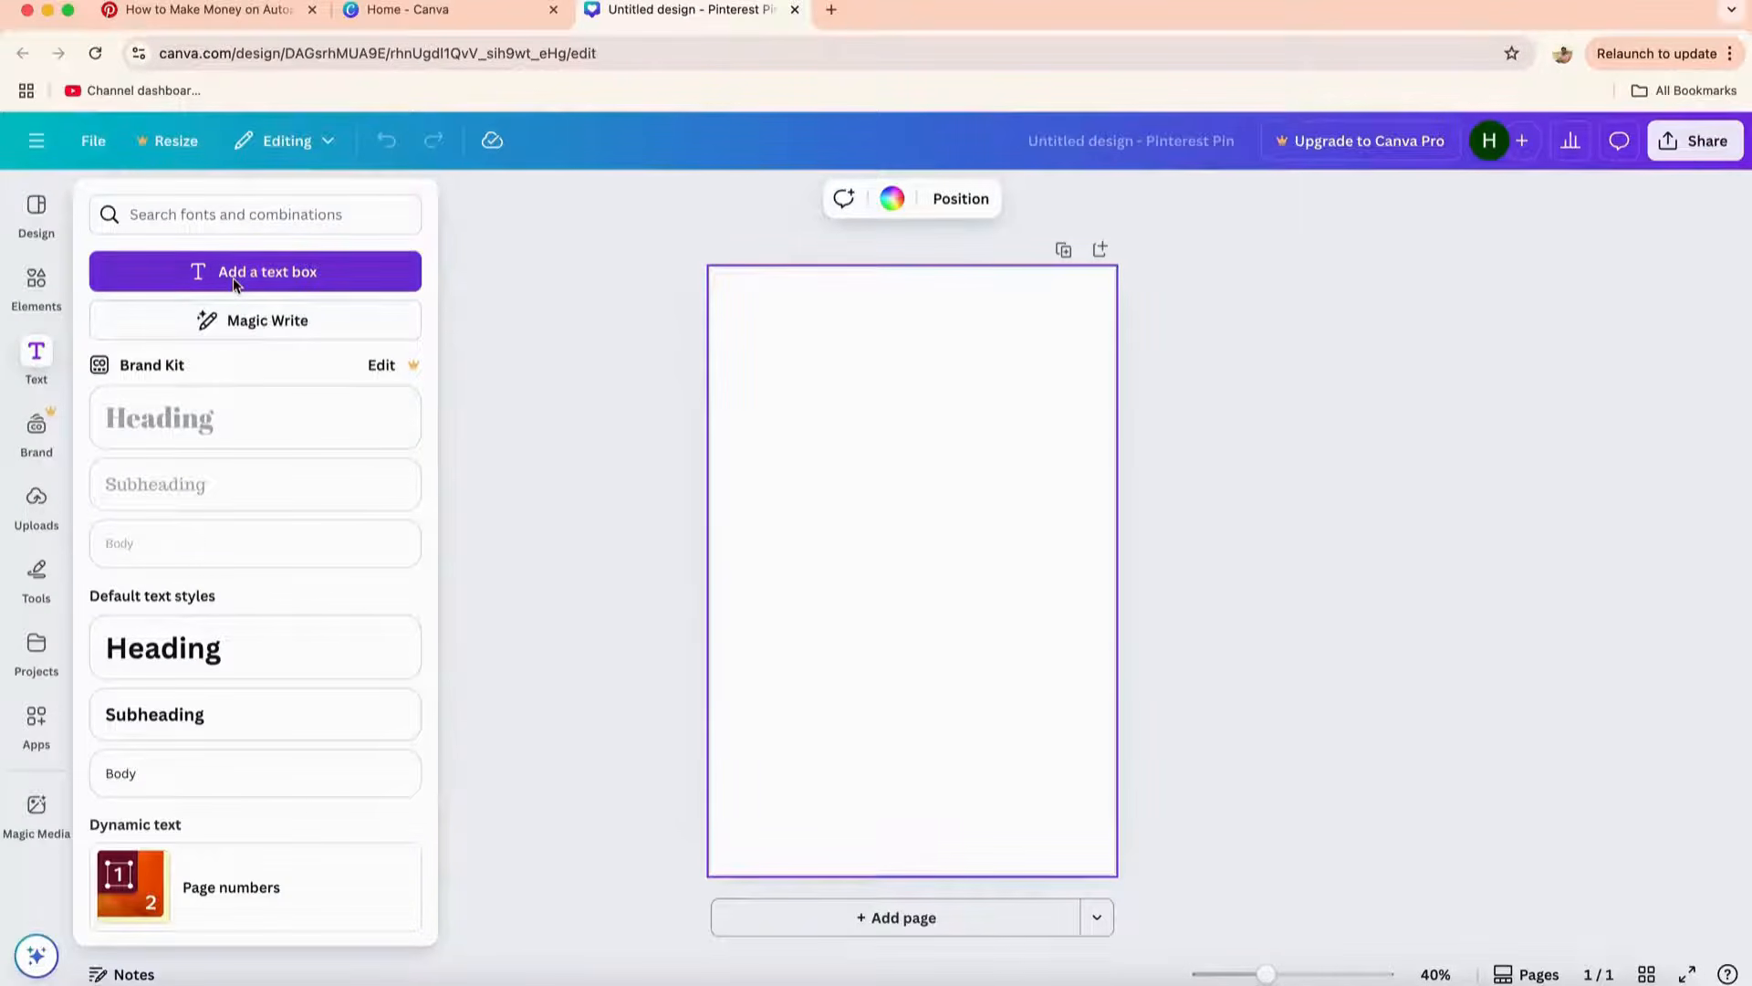
click(233, 274)
key(BackSpace)
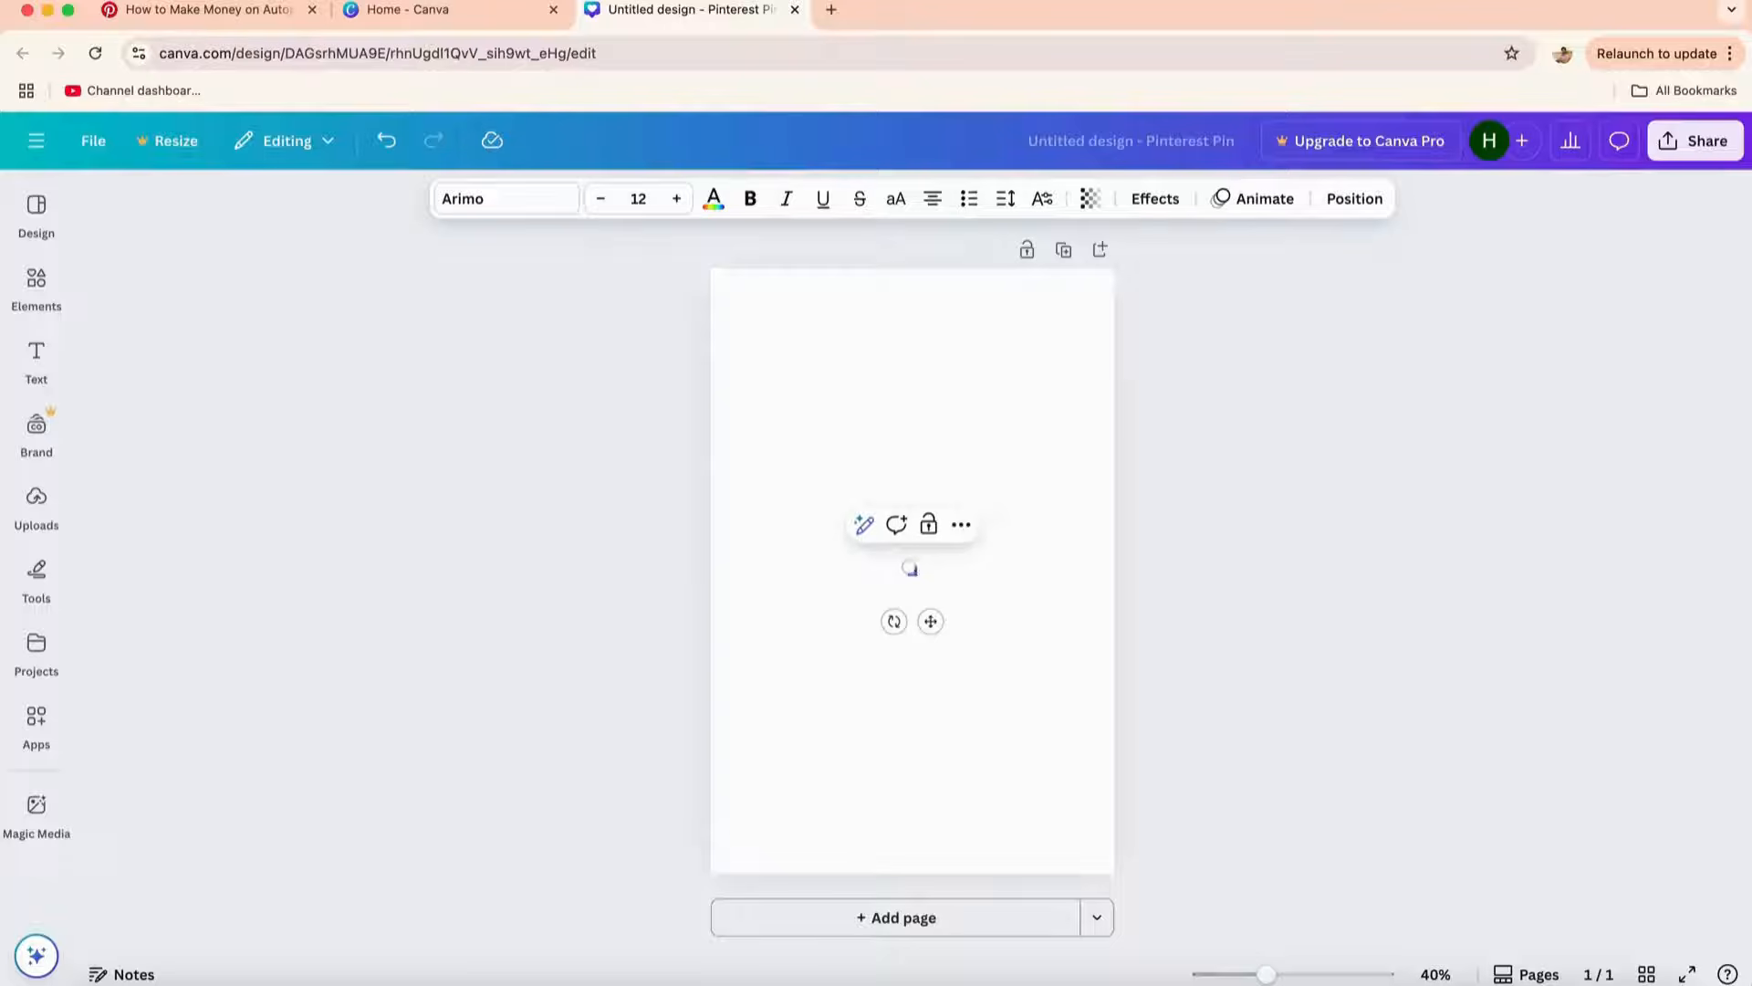
drag(910, 566, 739, 437)
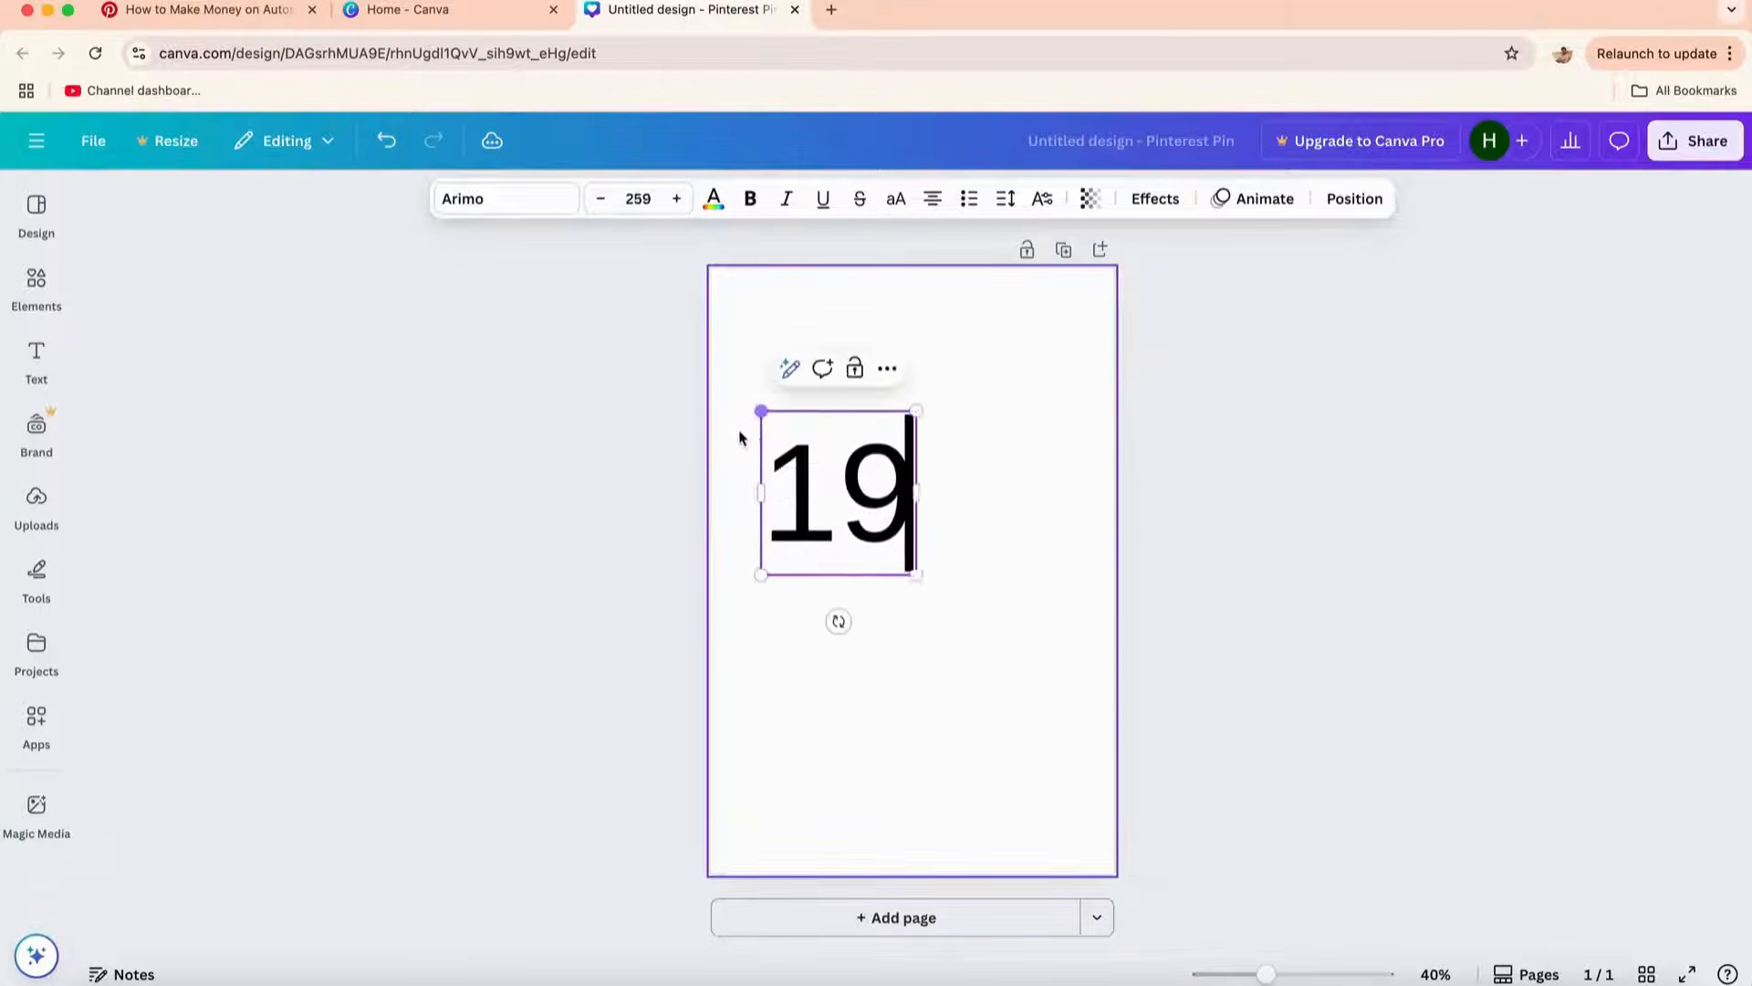
click(923, 344)
drag(880, 490, 833, 356)
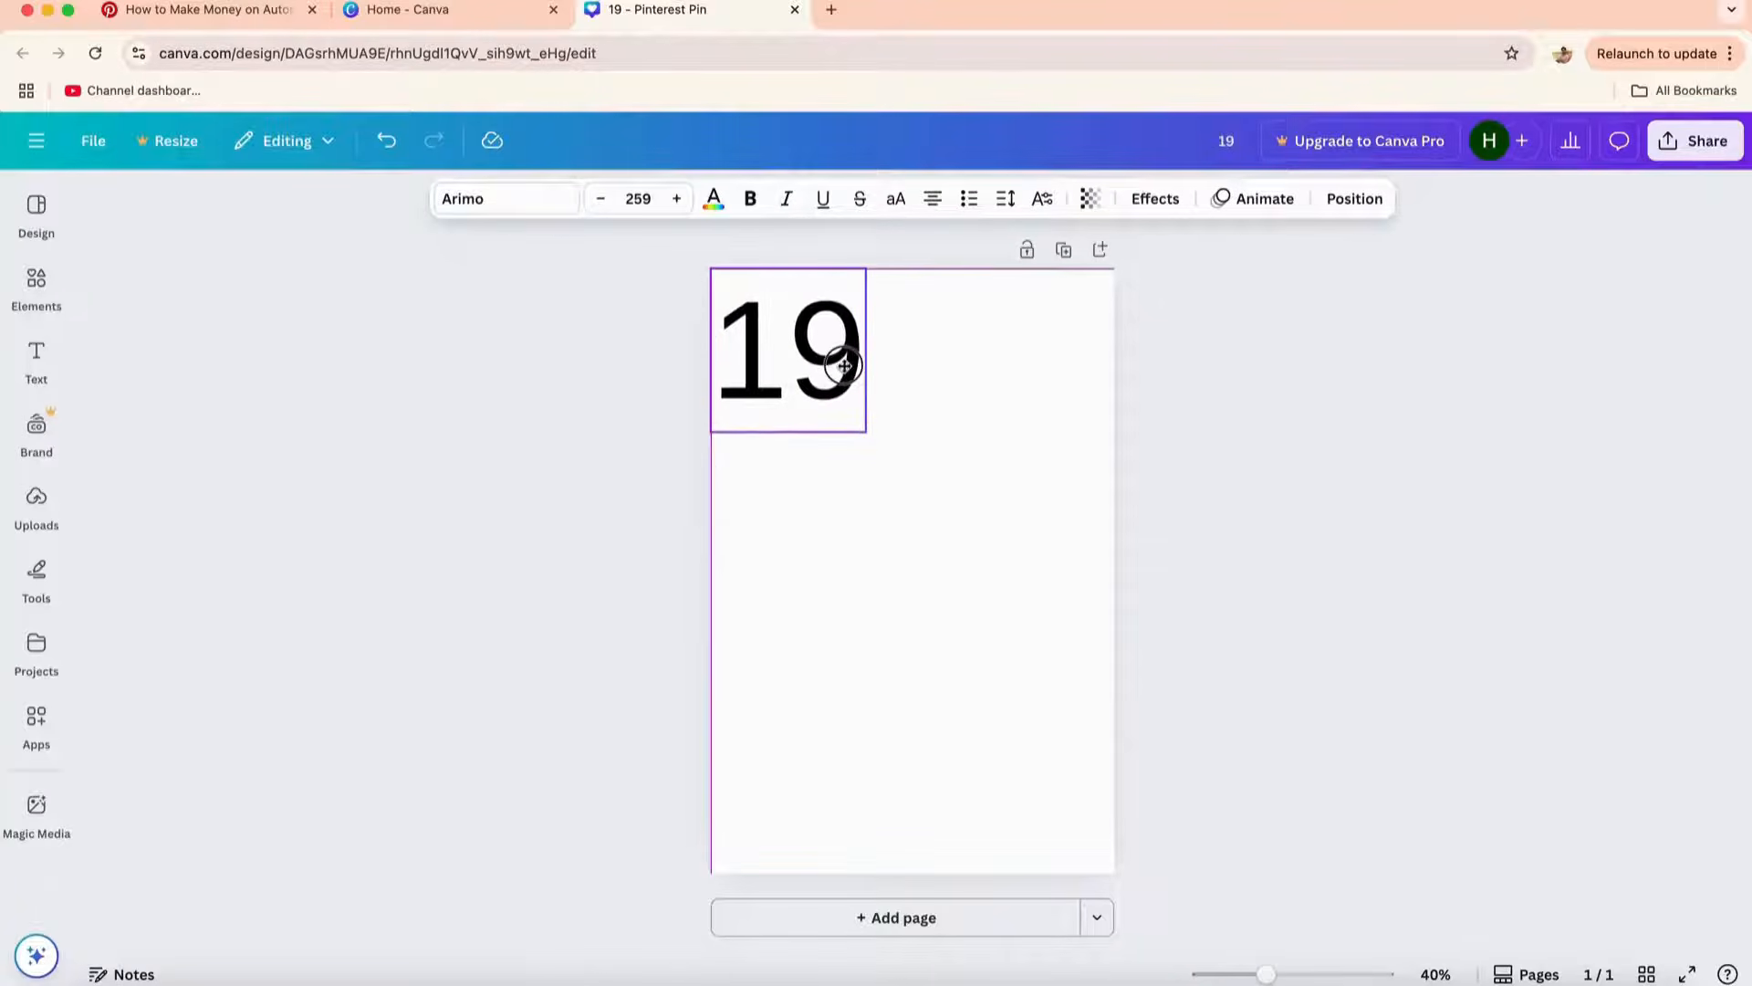
- Set the "19" text's font to League Spartan and shift it slightly inward from the page corner
click(566, 200)
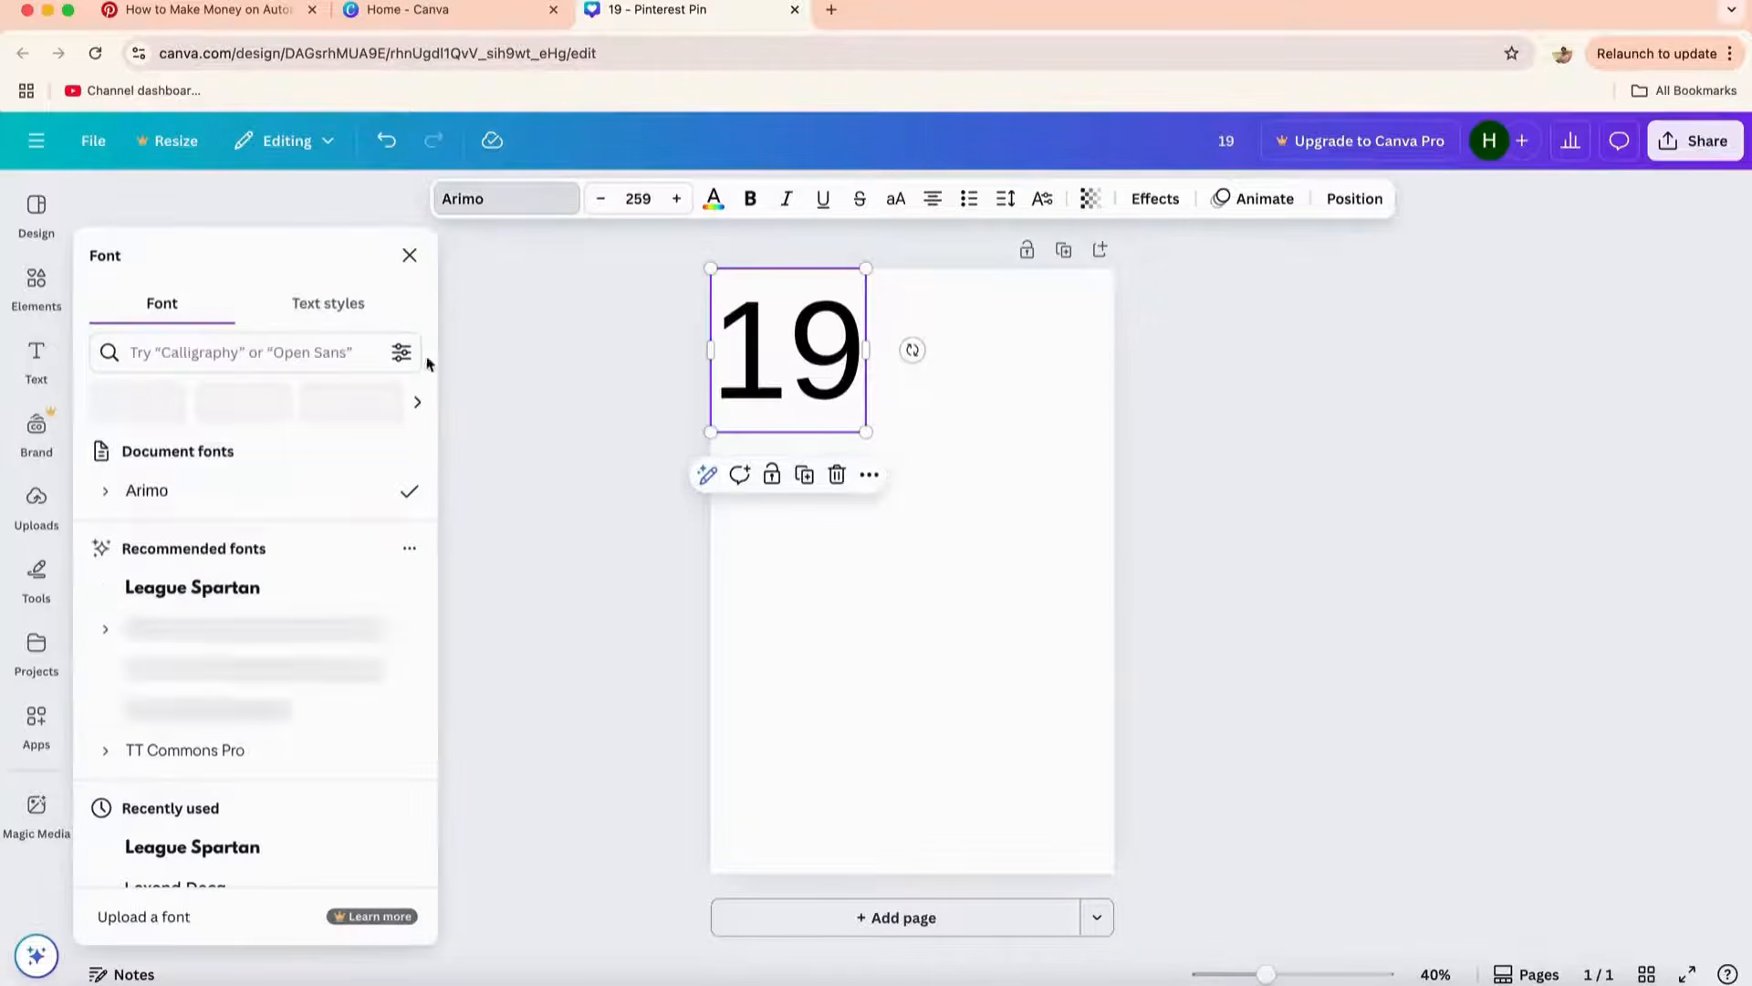
scroll(305, 721, down, 3)
scroll(305, 727, up, 1)
click(266, 703)
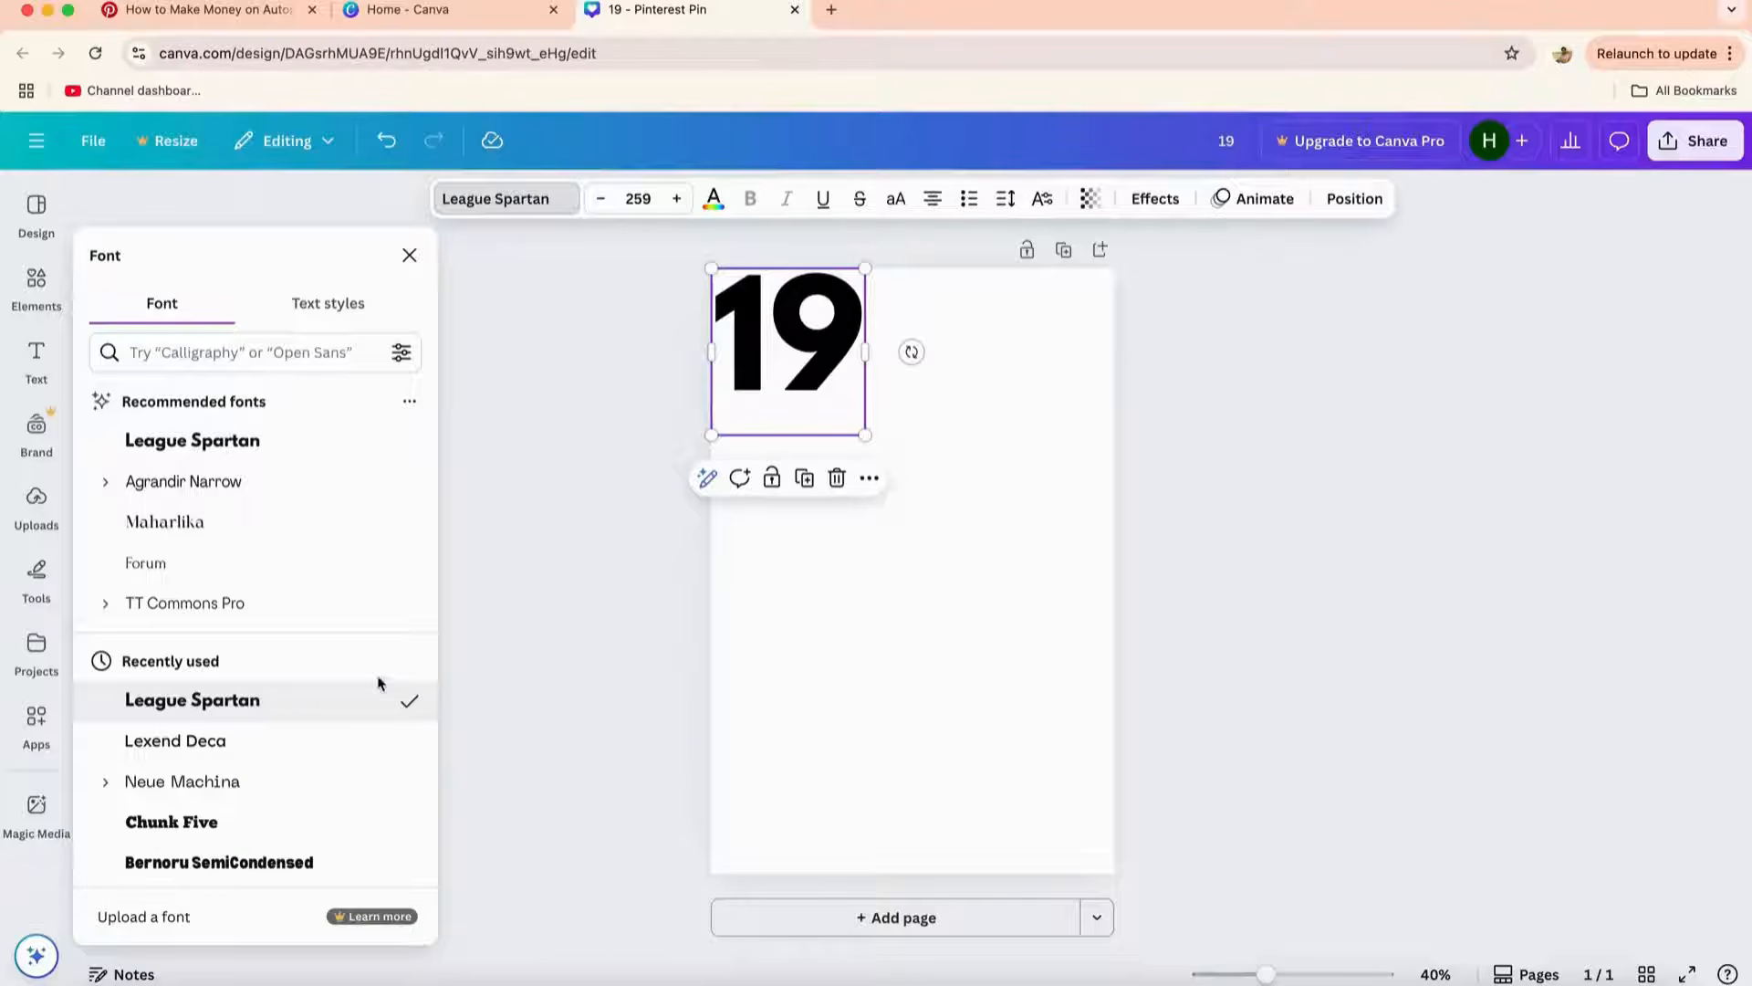
click(835, 609)
drag(808, 377, 818, 394)
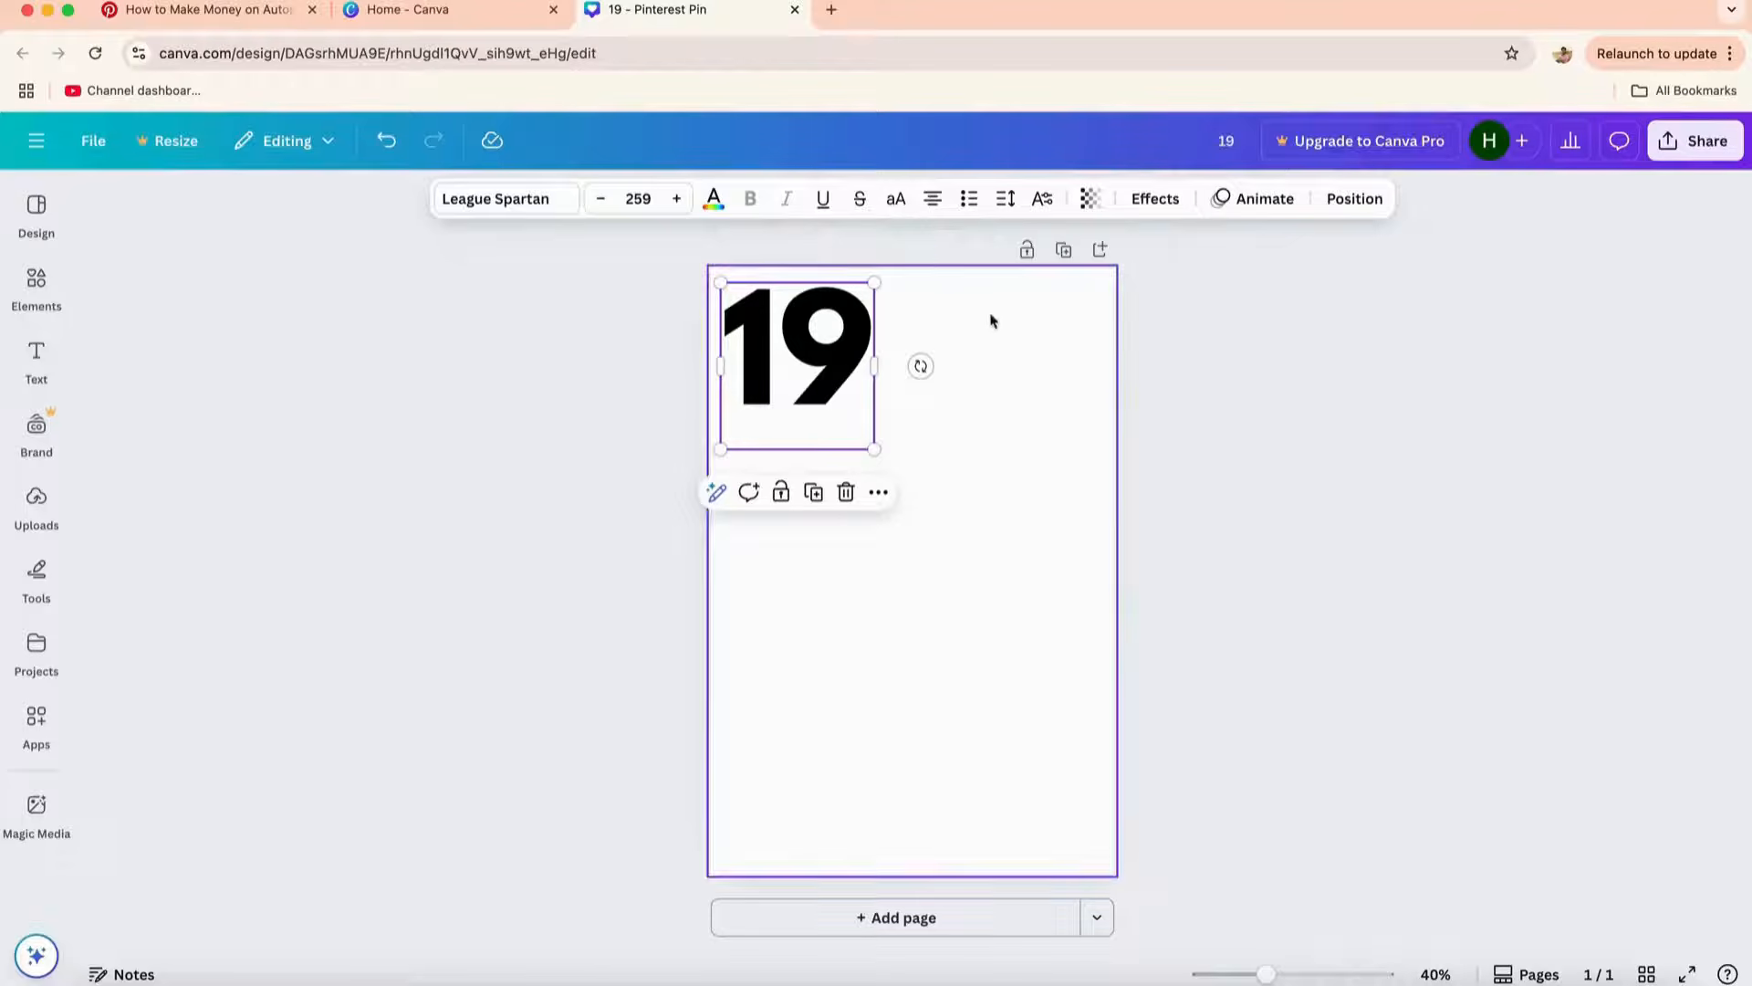
- Color the "19" text pink from the default solid colors
click(714, 199)
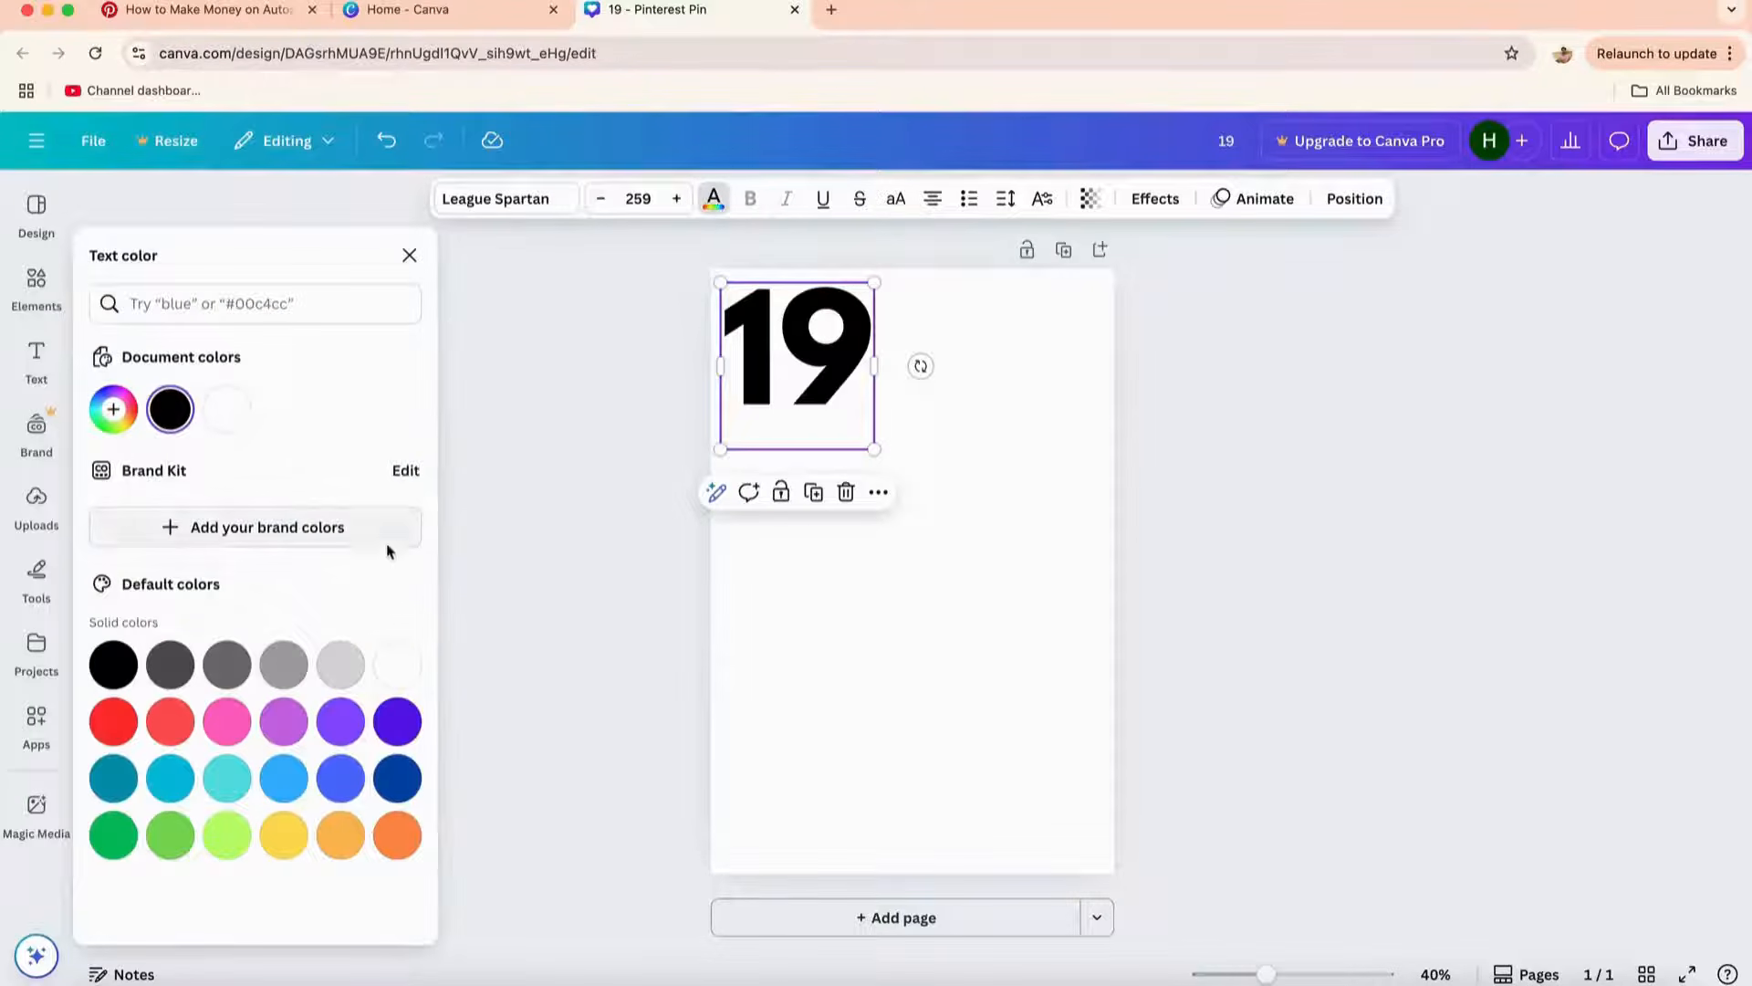
click(219, 733)
click(410, 255)
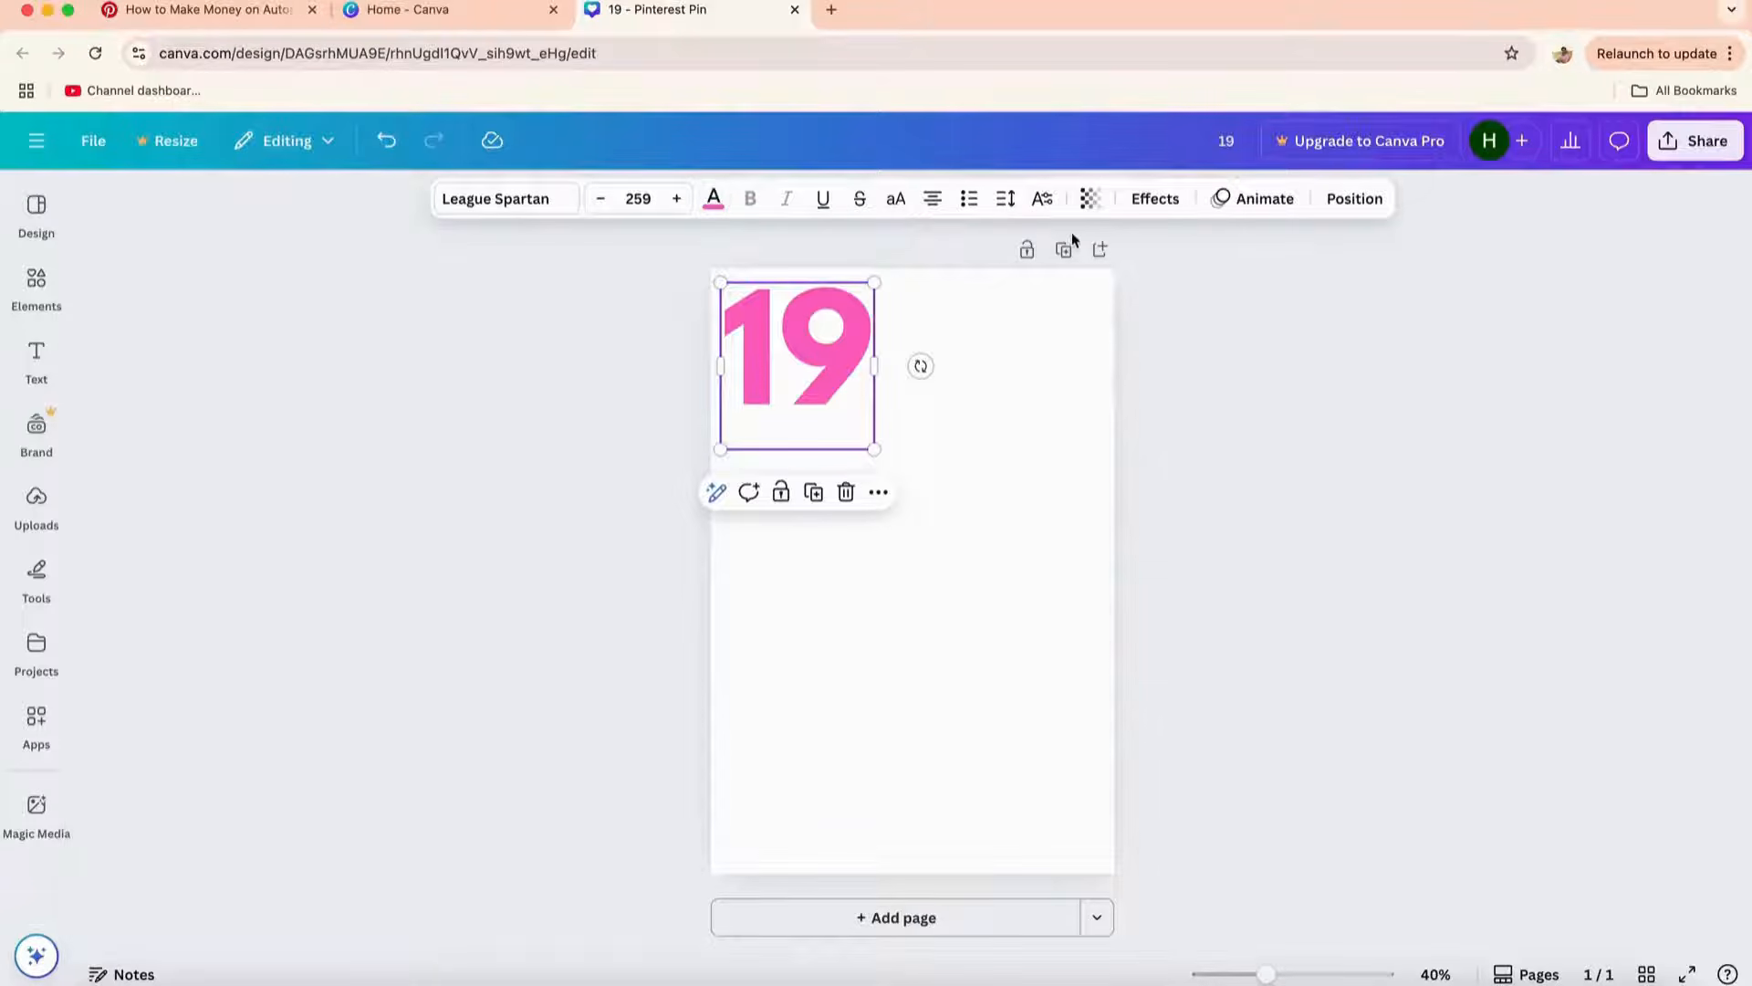
- Apply the Outline effect to the "19" text with a thickness of about 72 and black as its color
click(1151, 195)
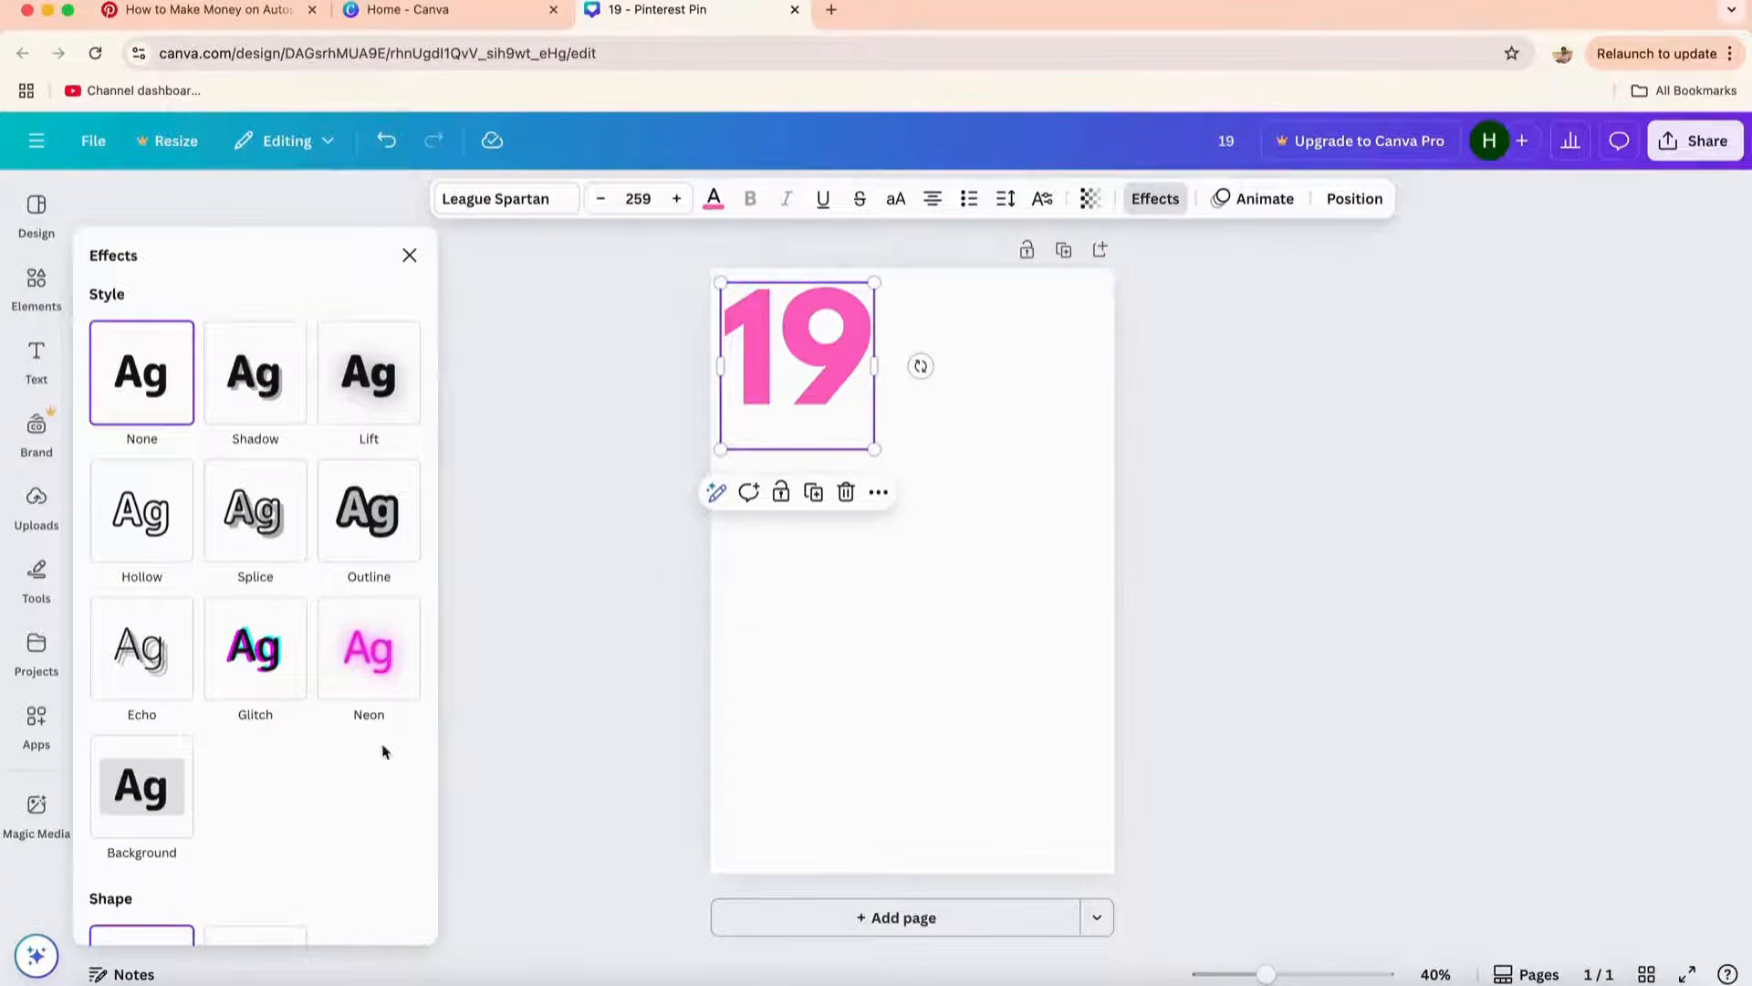
click(370, 527)
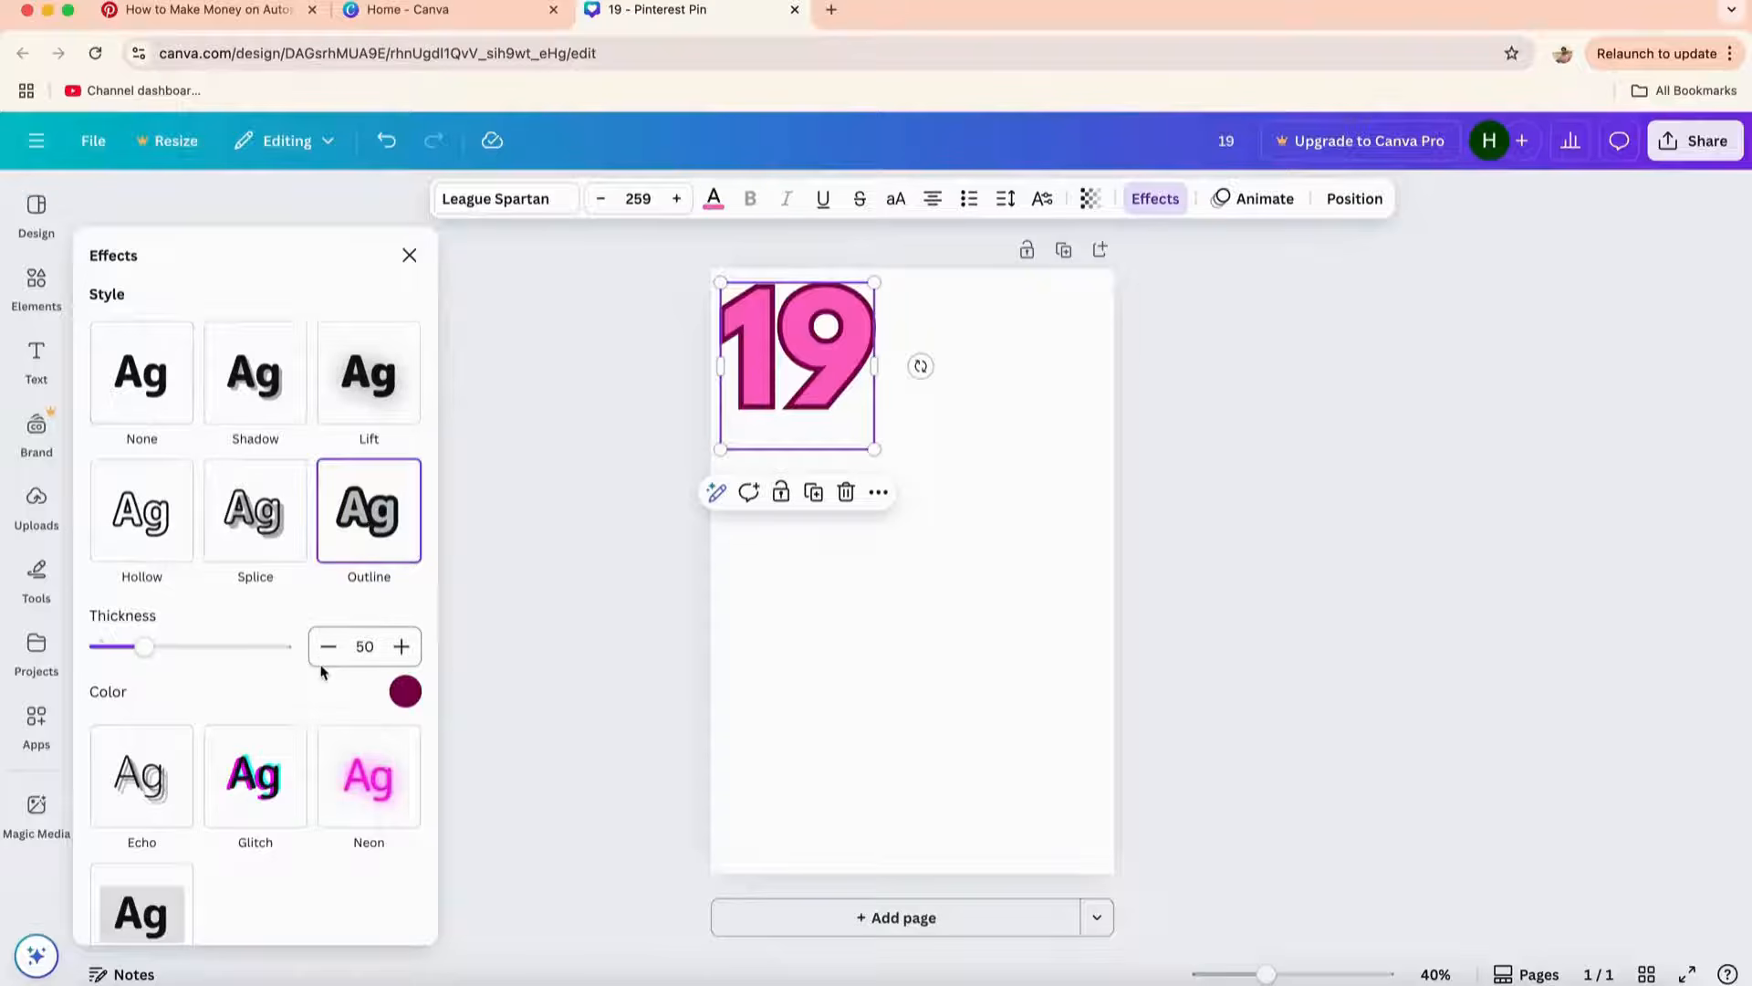
mouse_move(144, 648)
mouse_down()
mouse_move(129, 647)
mouse_move(168, 646)
mouse_up()
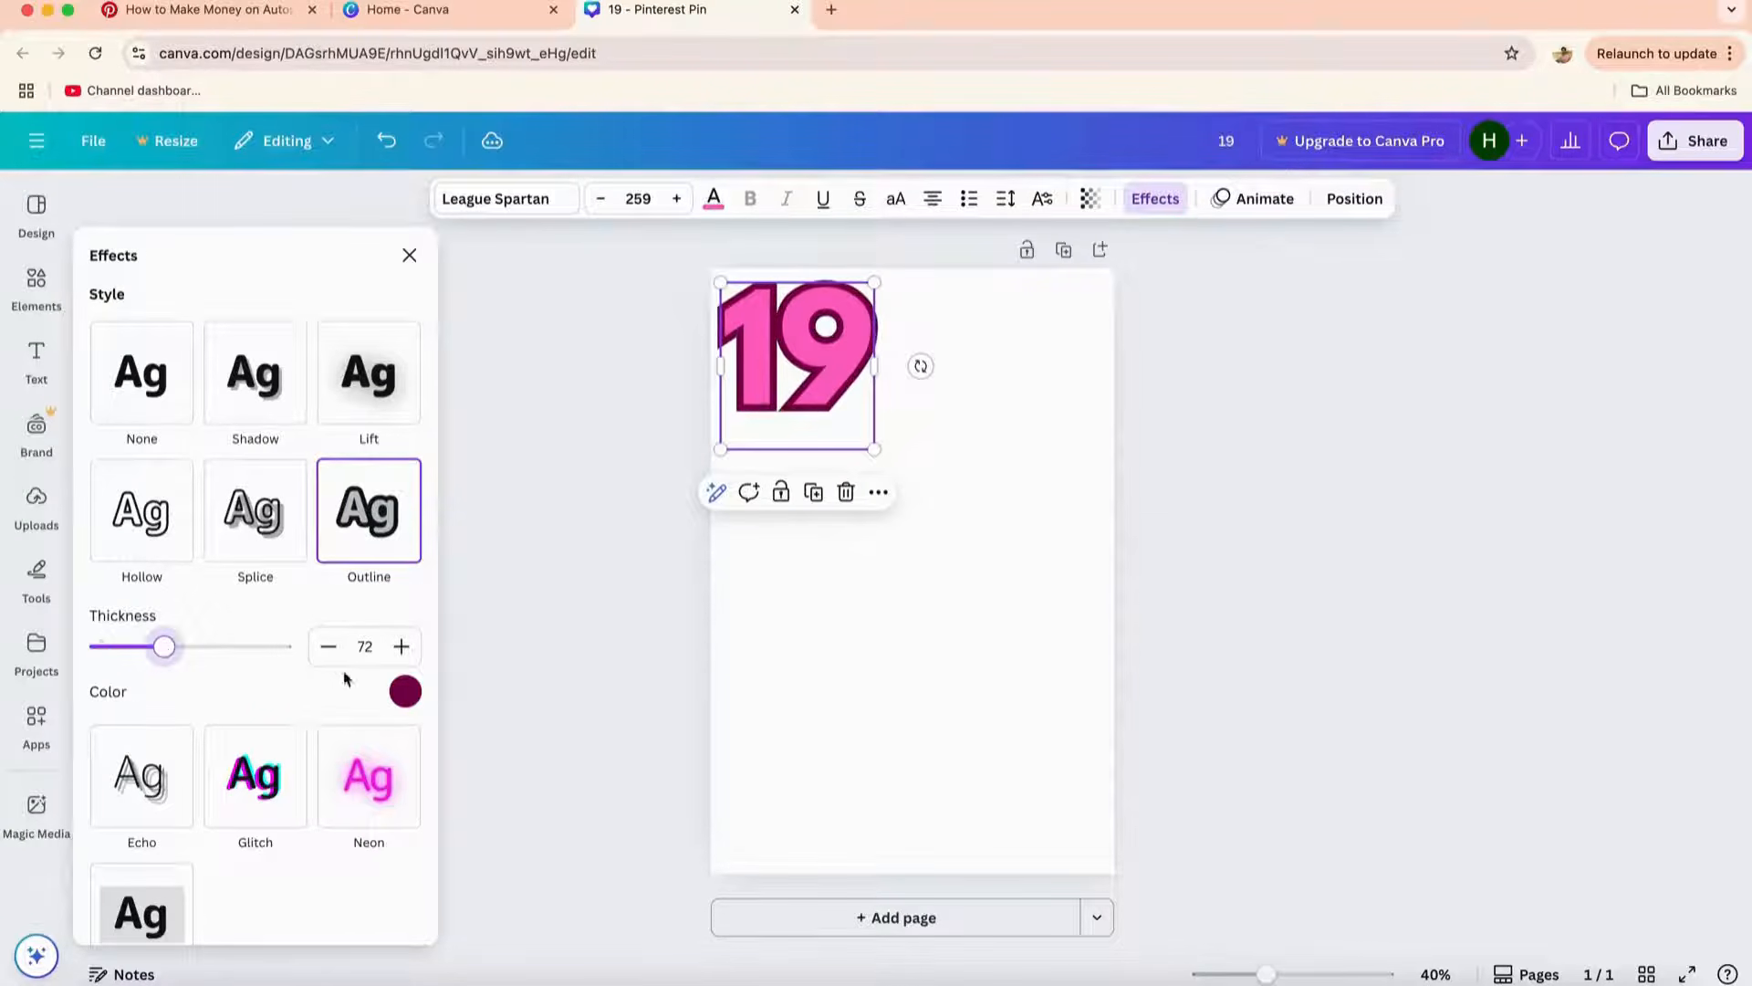
click(399, 694)
click(141, 572)
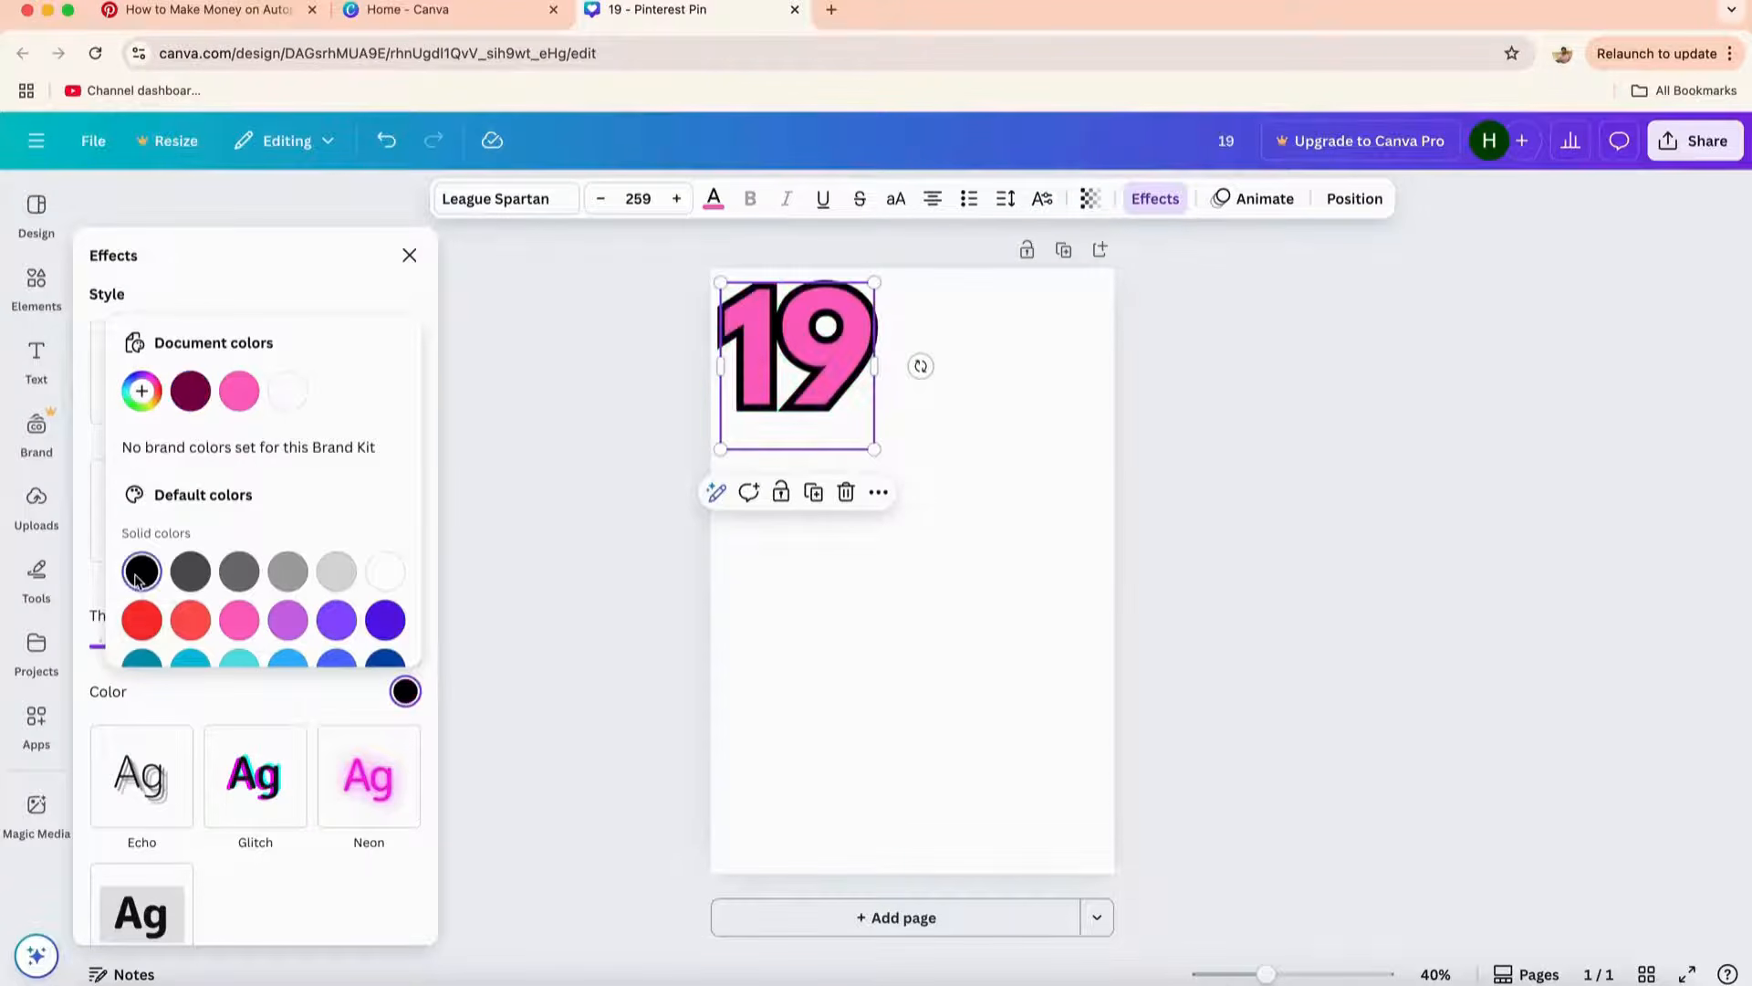
click(756, 570)
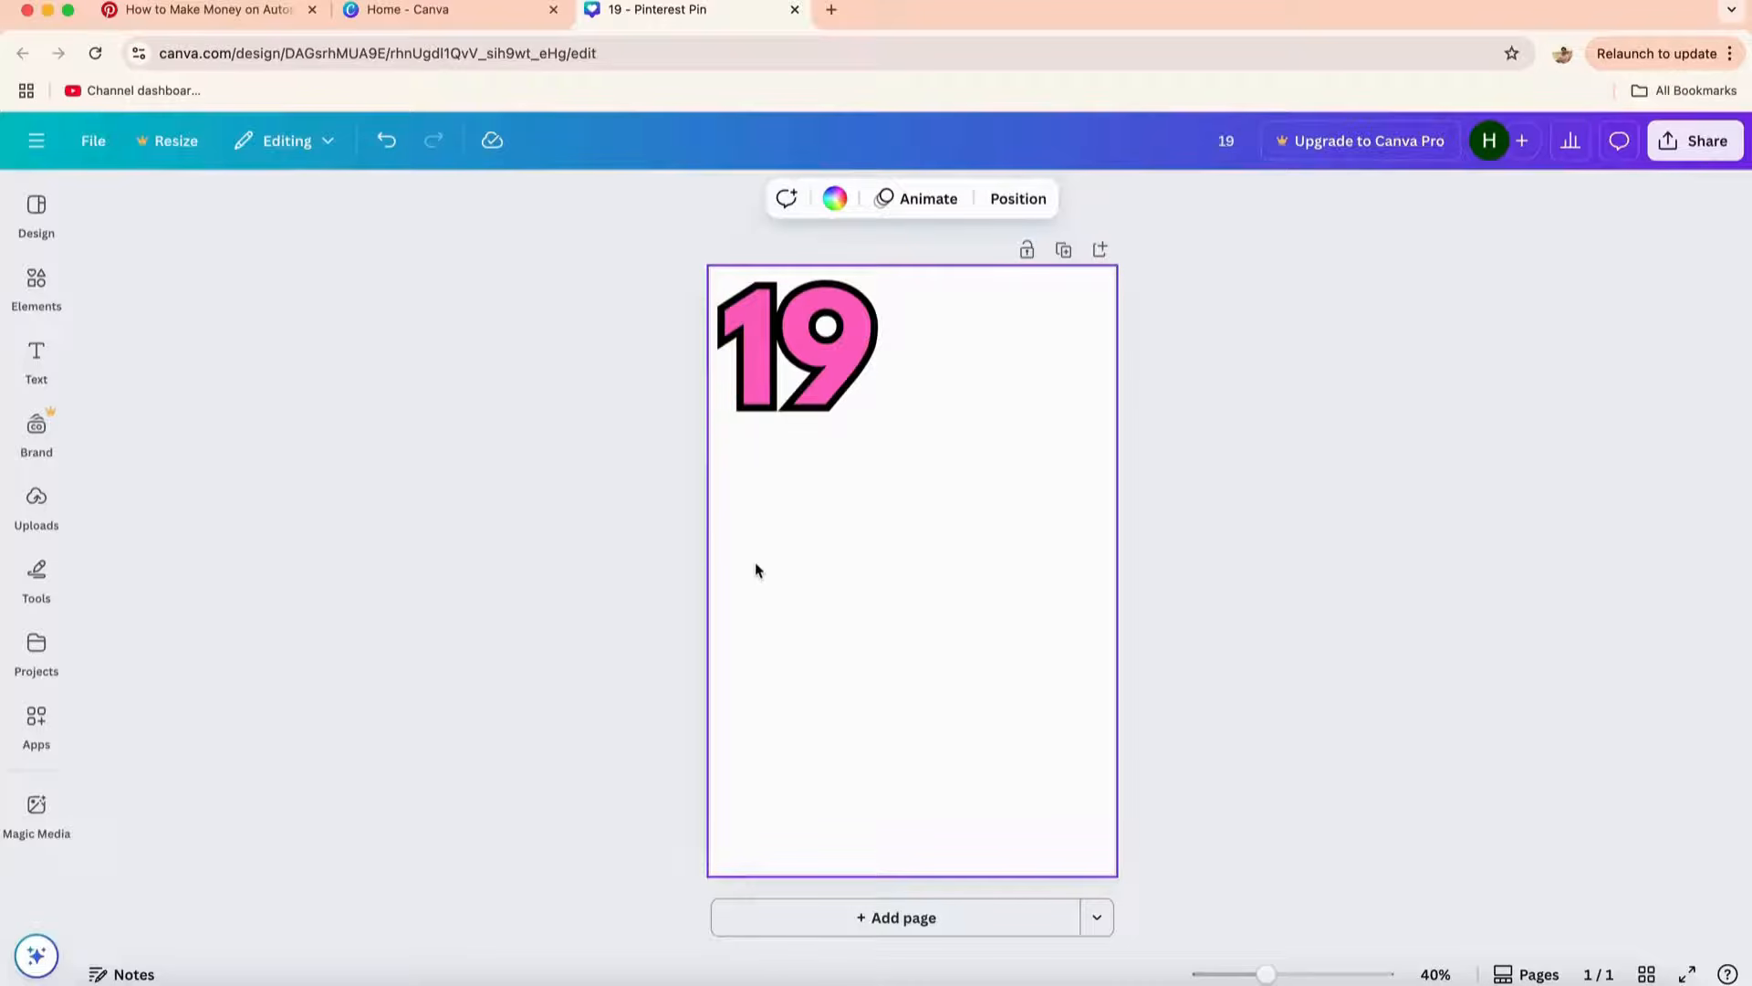
- Add a text box reading "Ways", enlarge it to about size 122, and place it directly right of the "19"
click(37, 356)
click(256, 272)
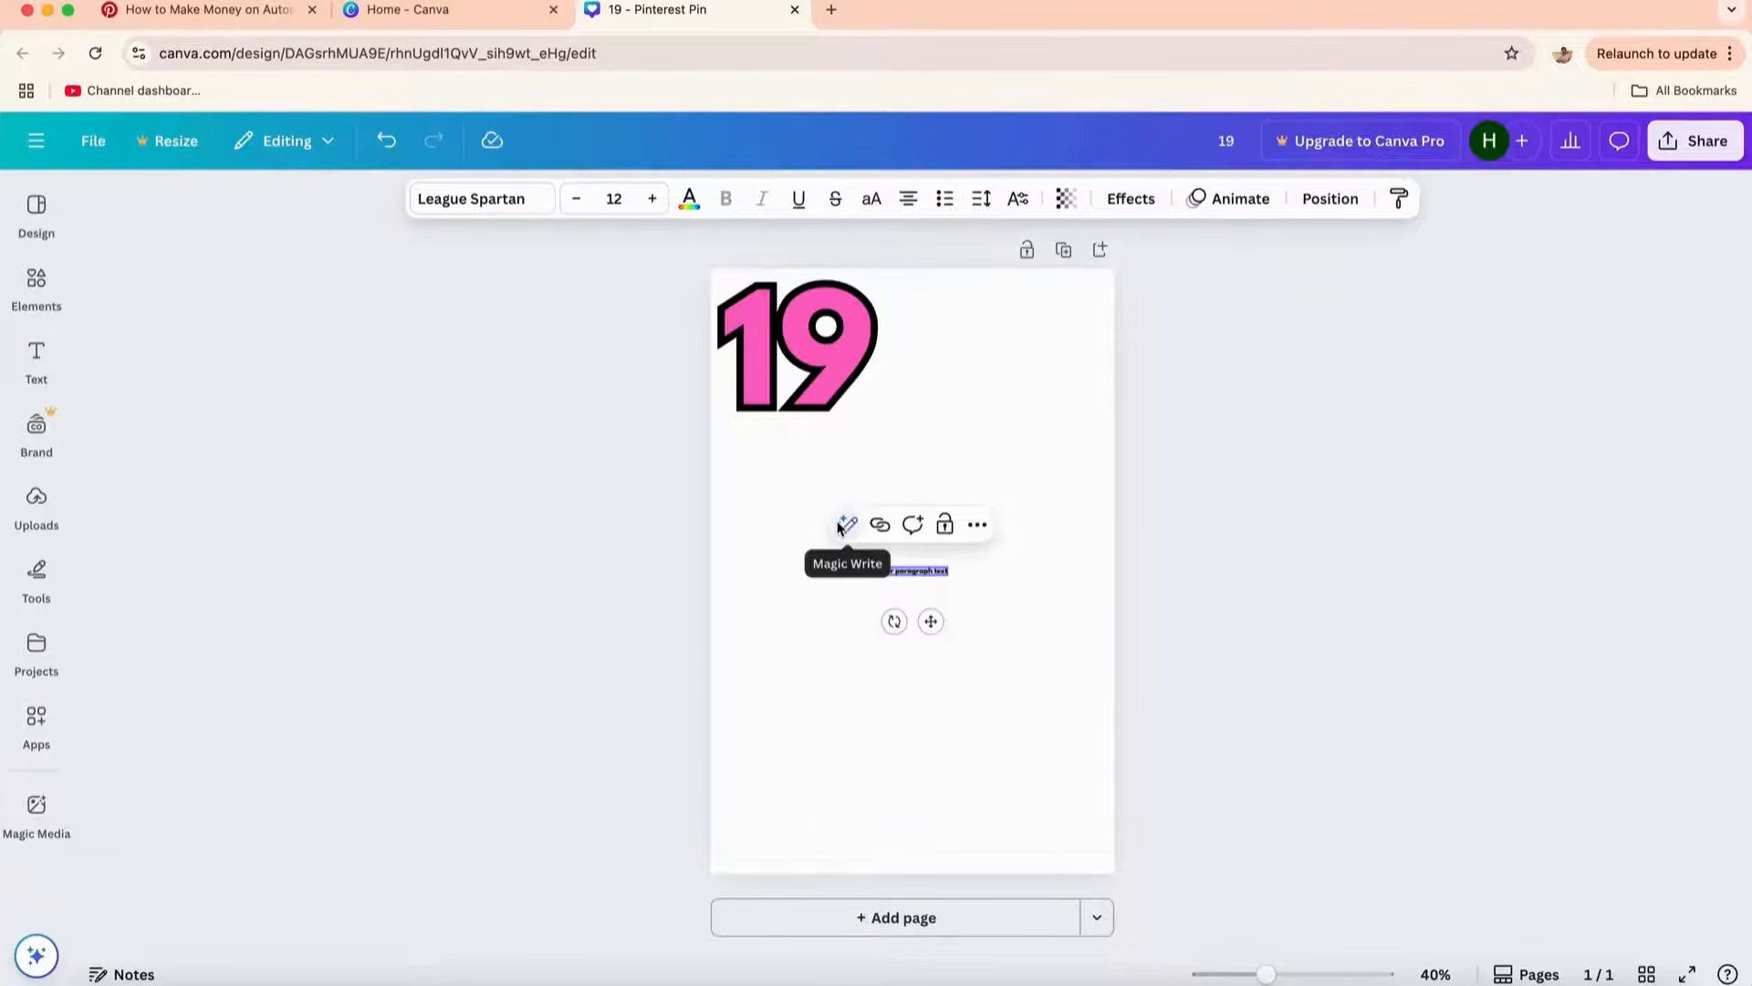
key(BackSpace)
click(1011, 576)
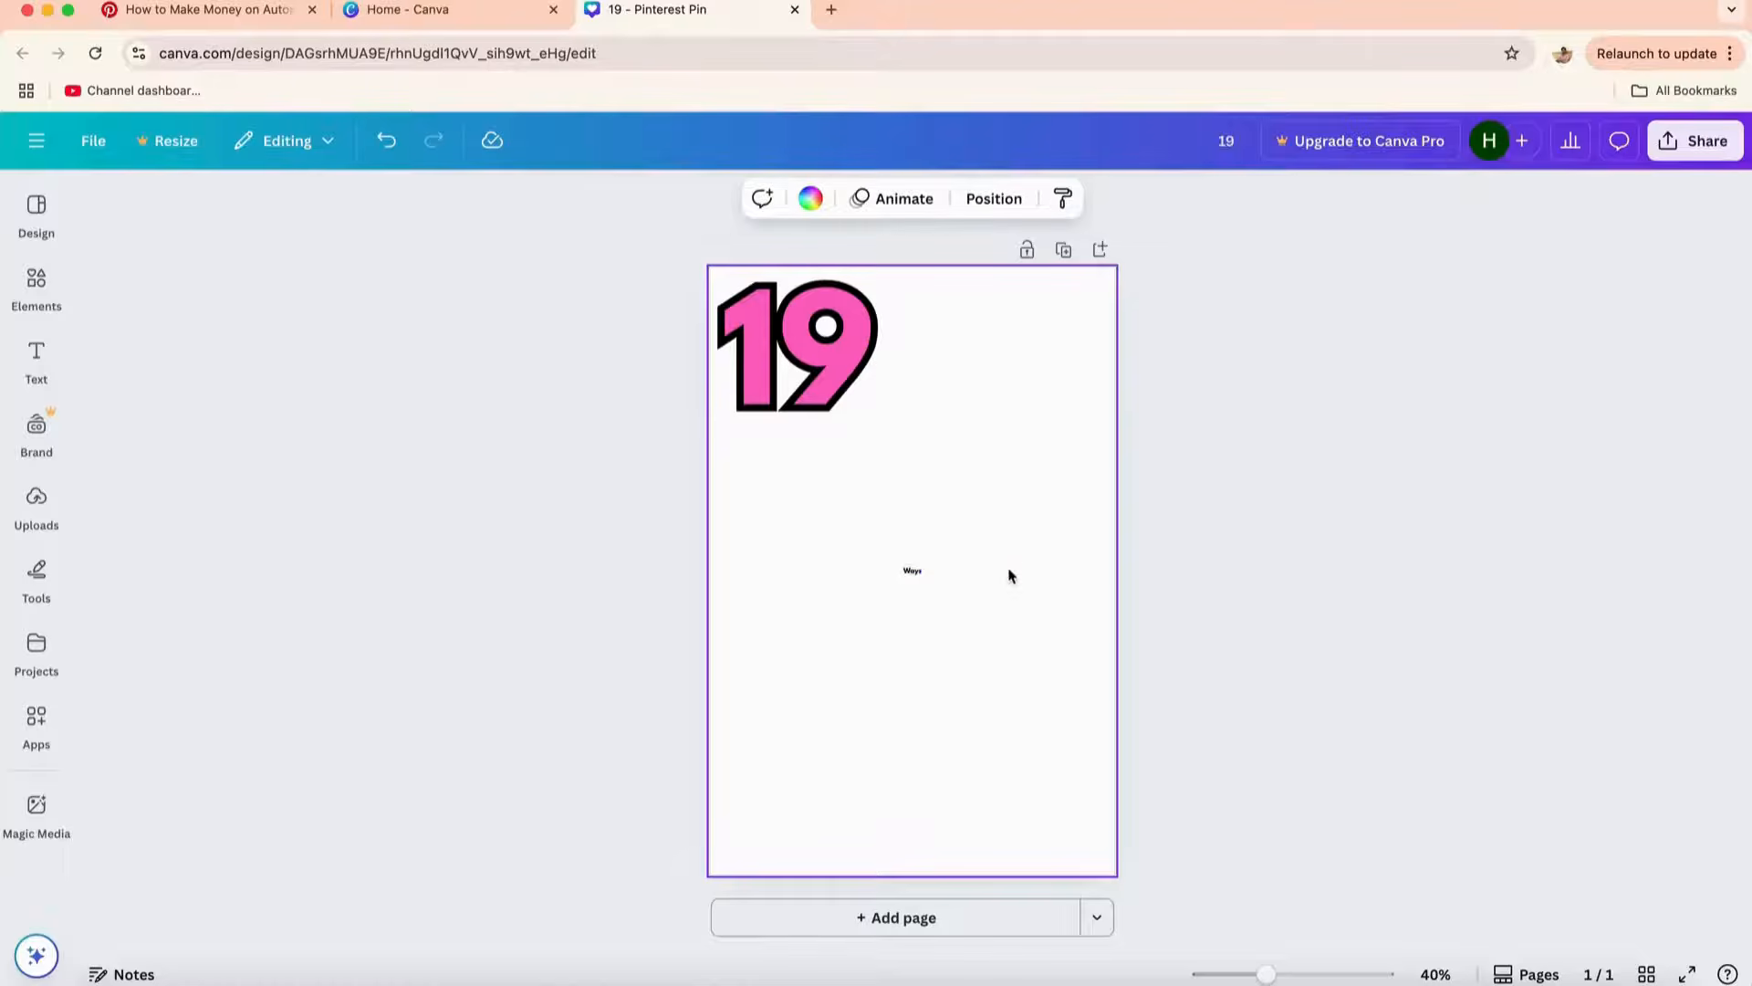
click(907, 572)
drag(908, 573, 745, 478)
click(985, 561)
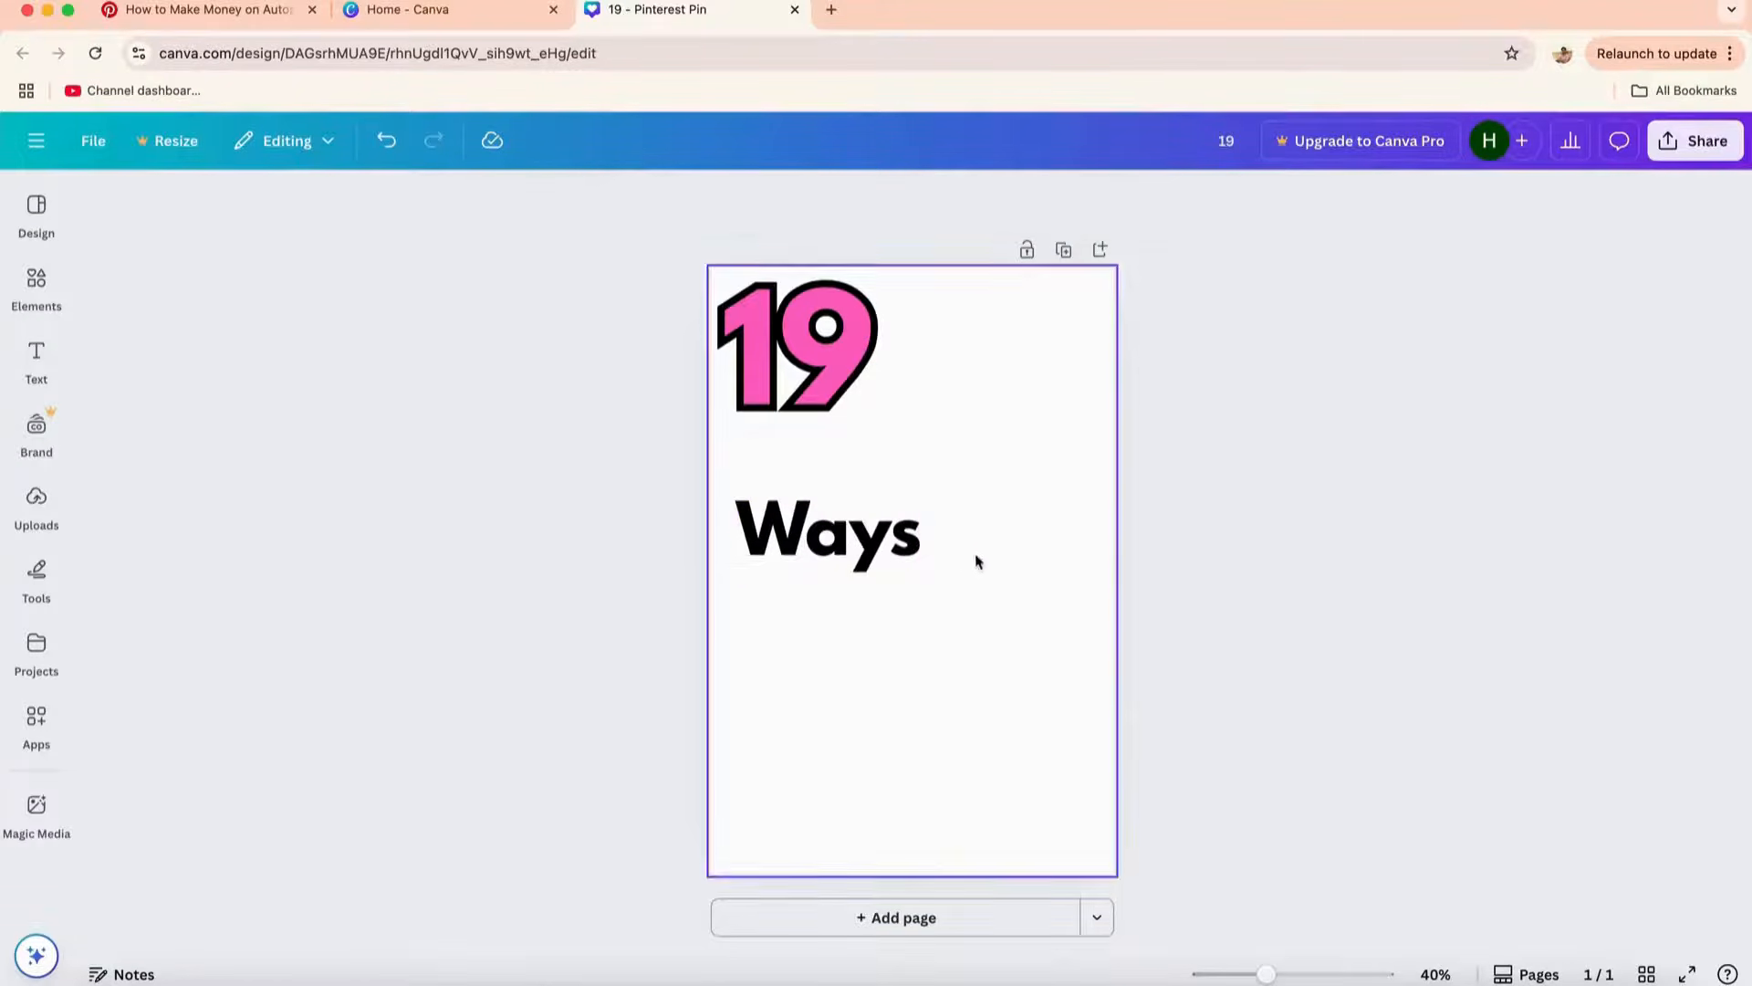
drag(900, 559, 1047, 390)
- Color the "Ways" text purple from the default solid colors
click(691, 201)
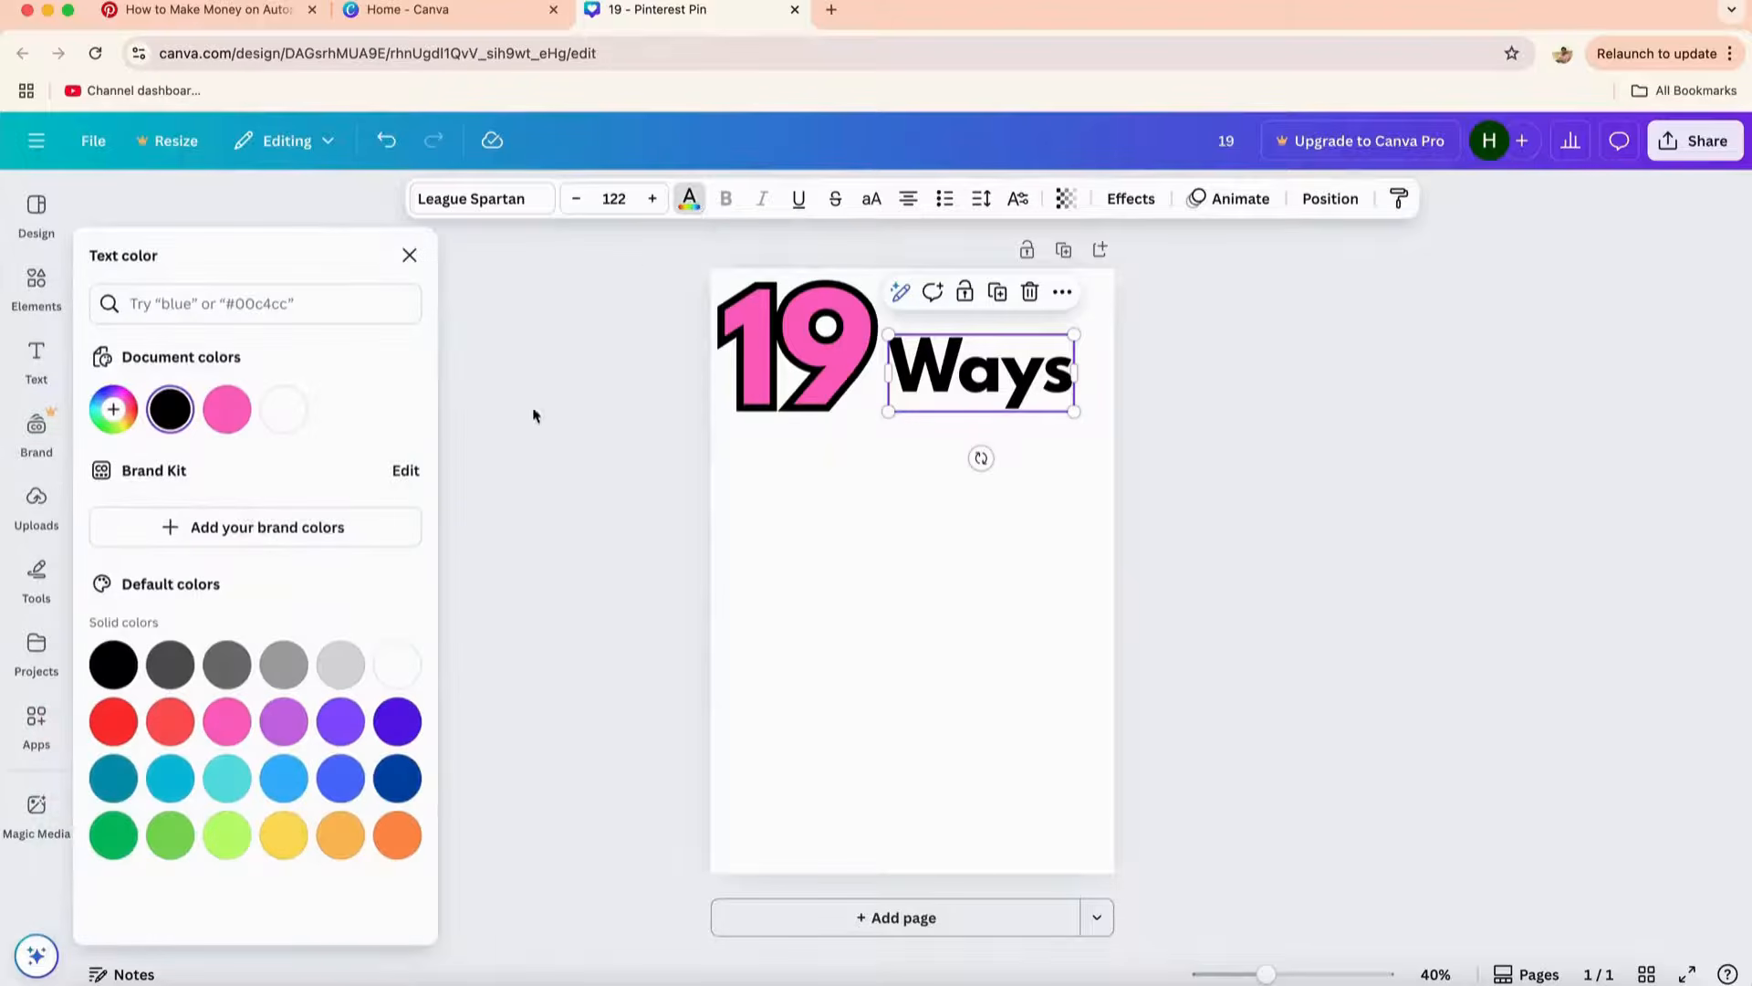
click(333, 735)
click(908, 470)
- Apply the Outline effect to the "Ways" text with a thickness of about 77
click(978, 387)
click(1136, 202)
click(365, 552)
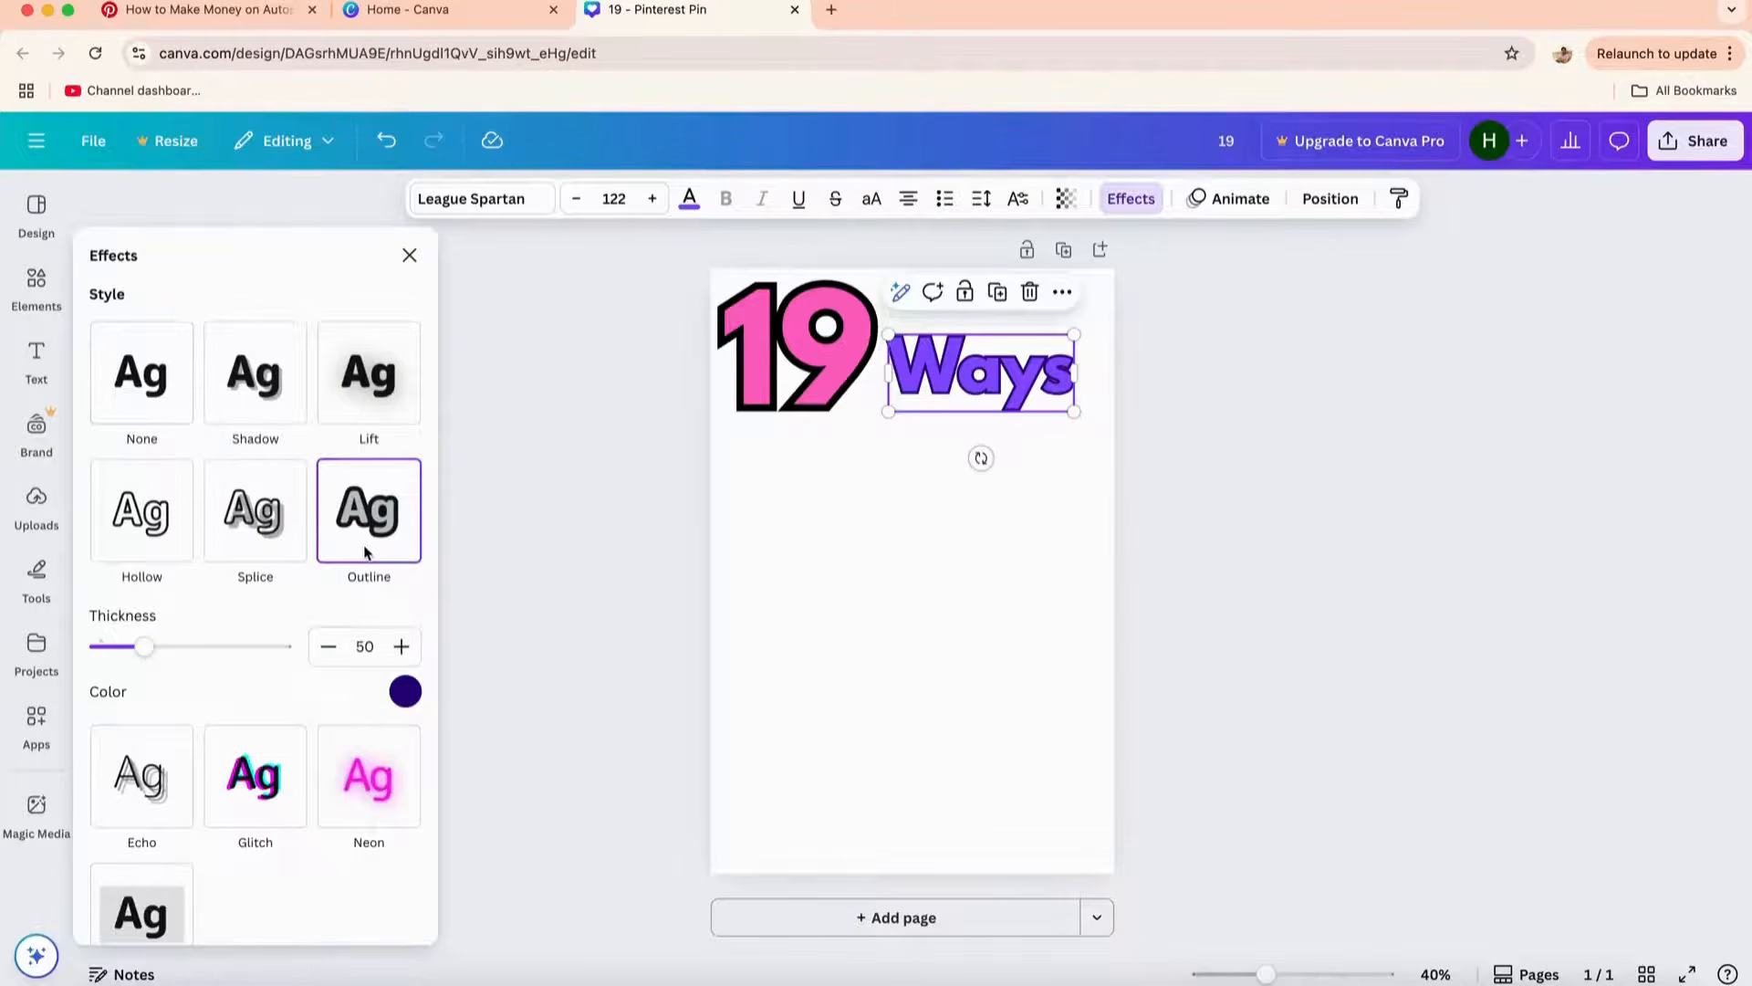
drag(142, 651, 173, 651)
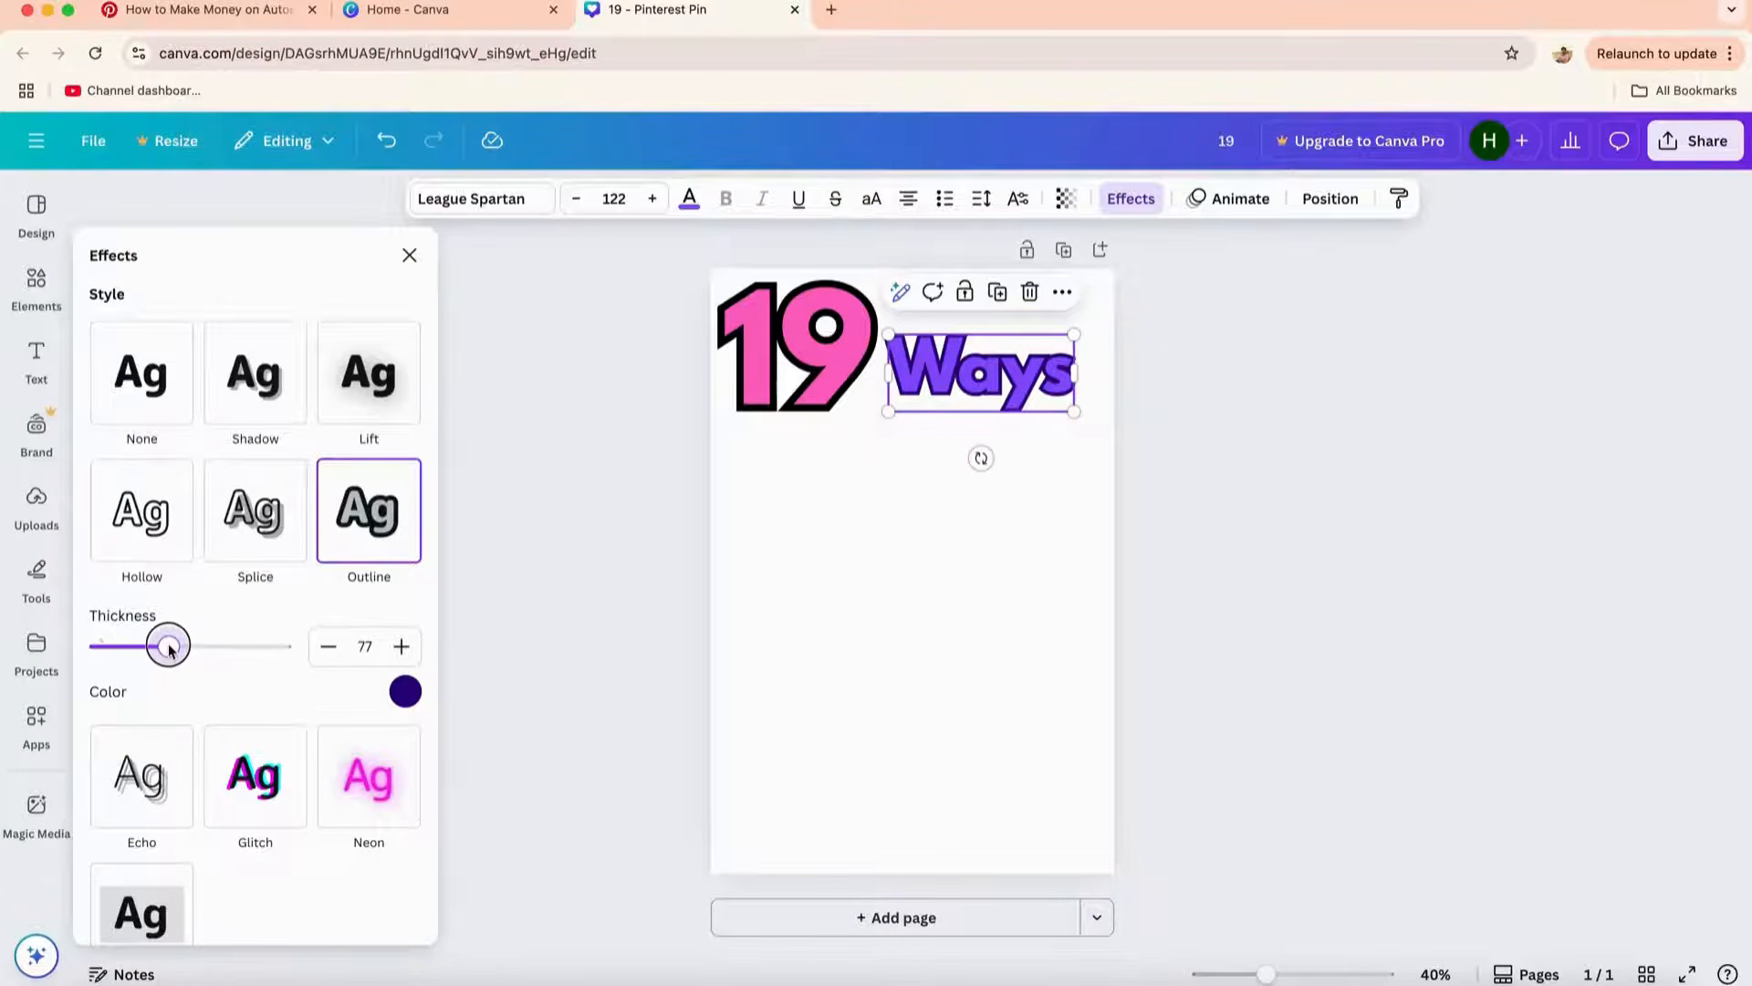
key(Escape)
- Add a text box reading "TO MAKE", enlarge it to about size 137, and place it beneath the "19 Ways" line
click(39, 356)
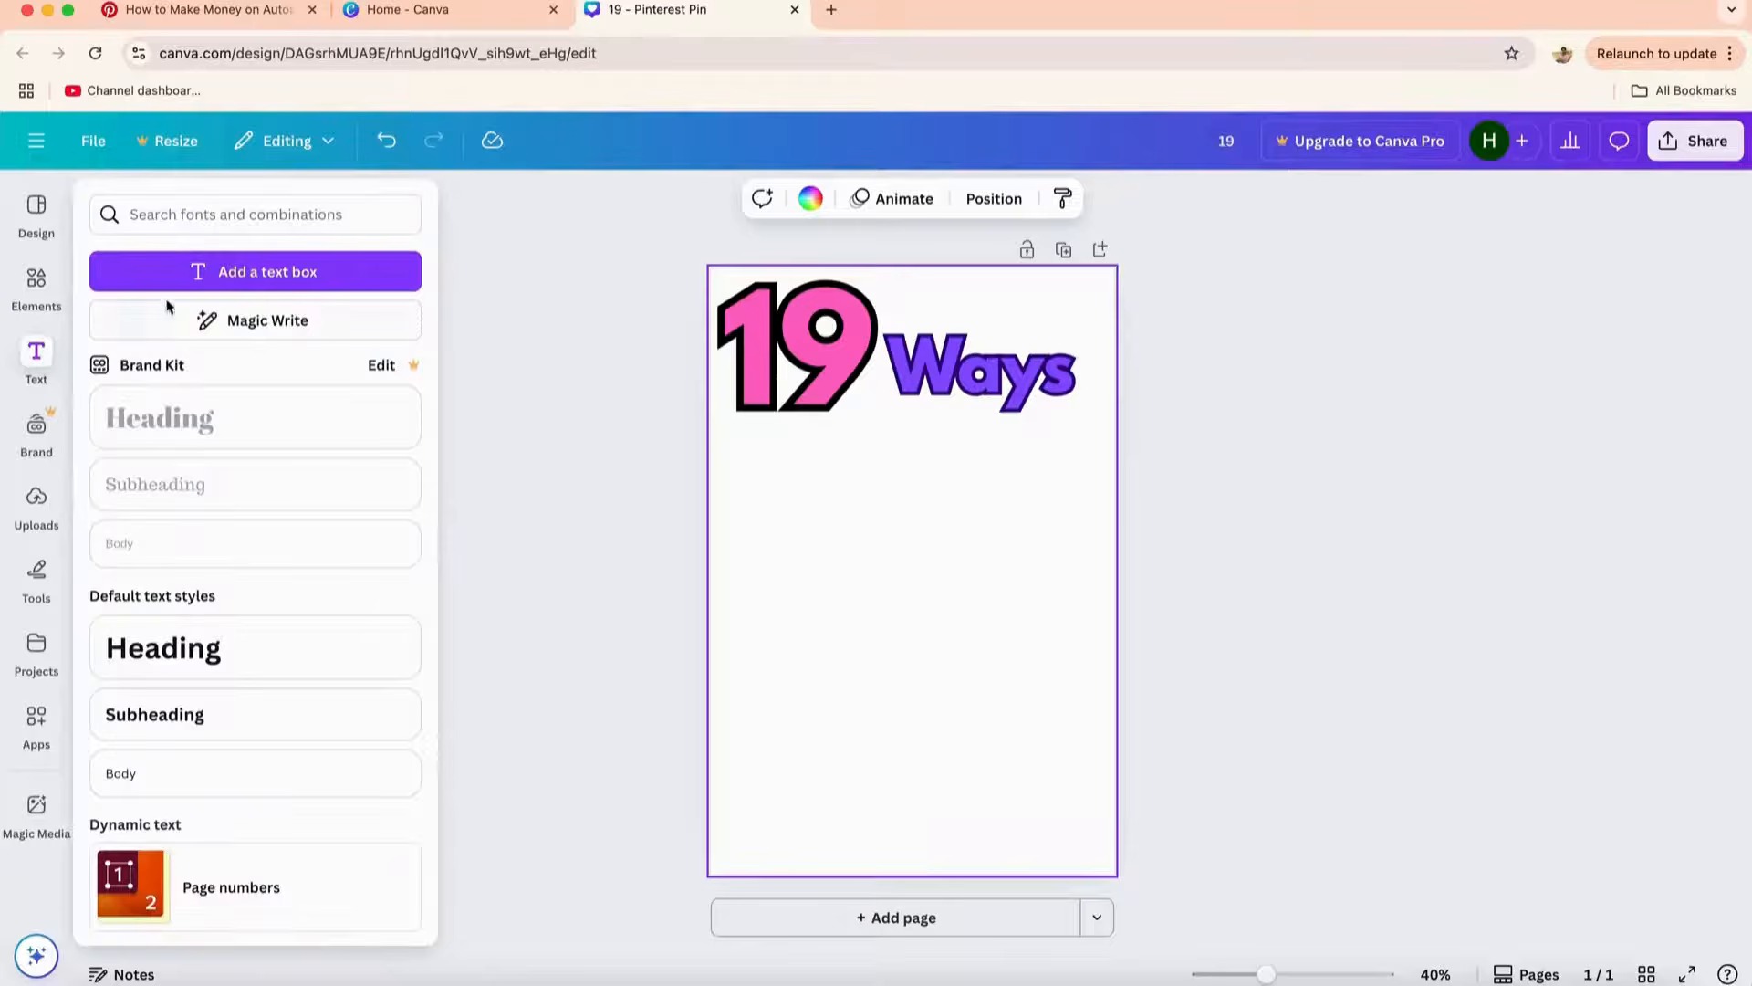
click(146, 272)
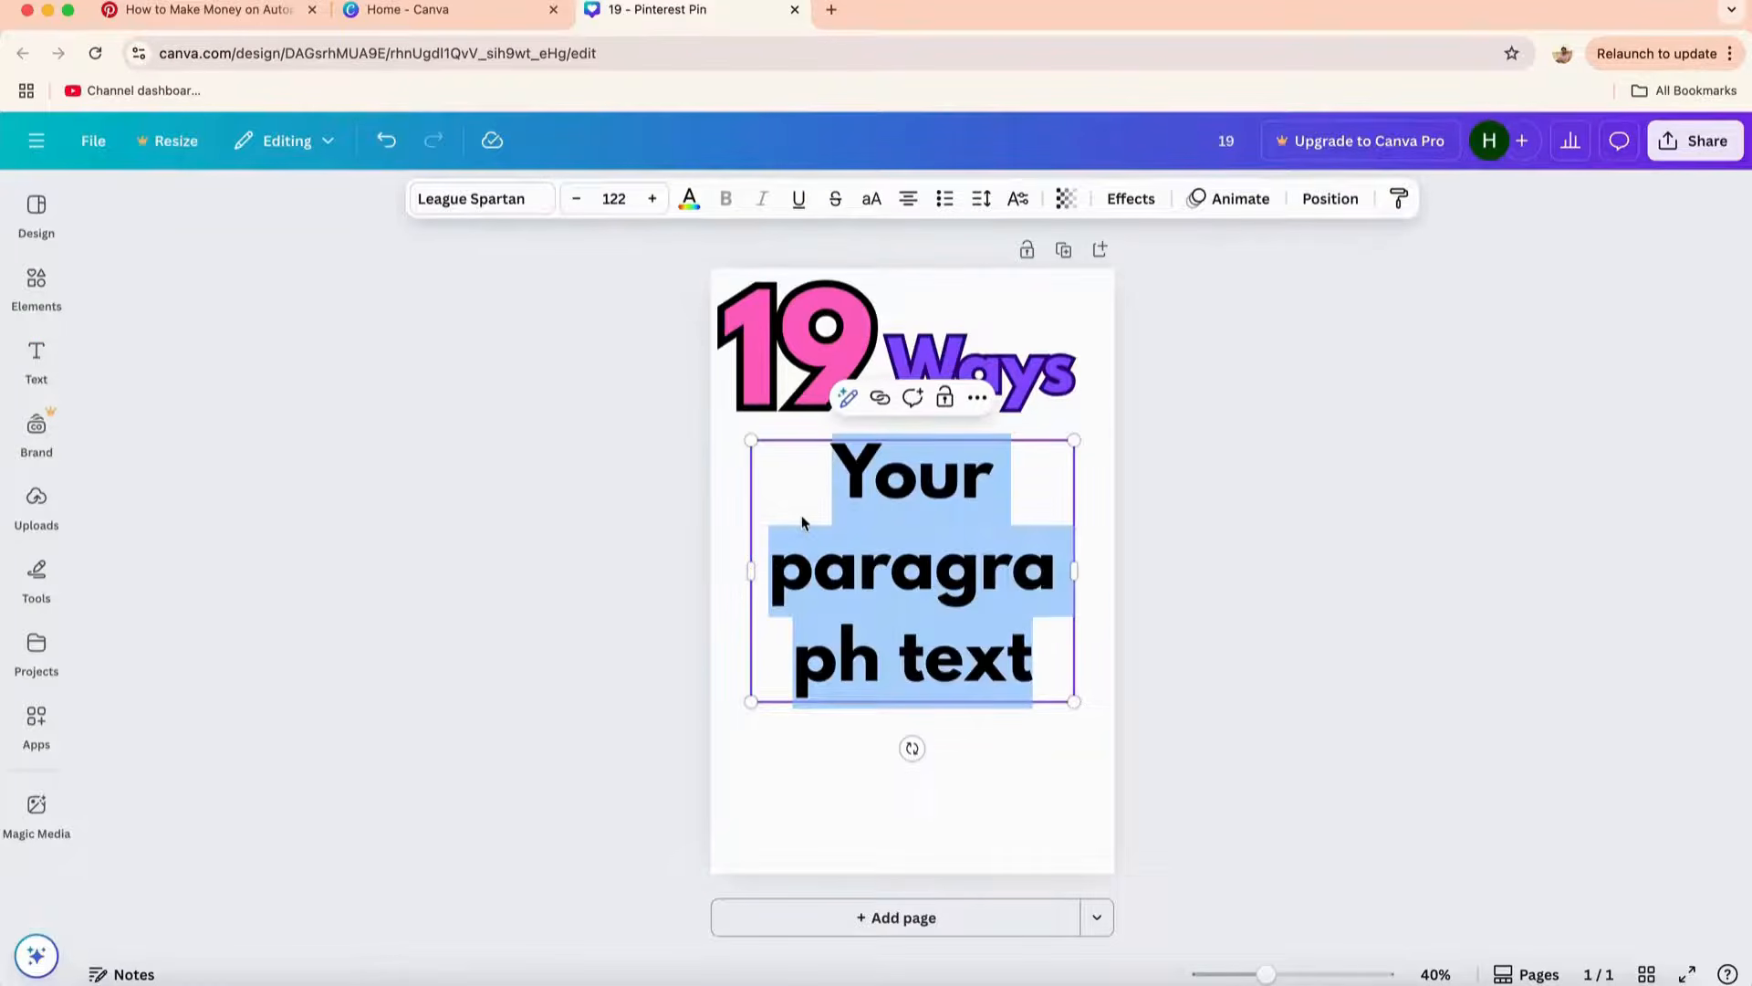
text(TO MAKE)
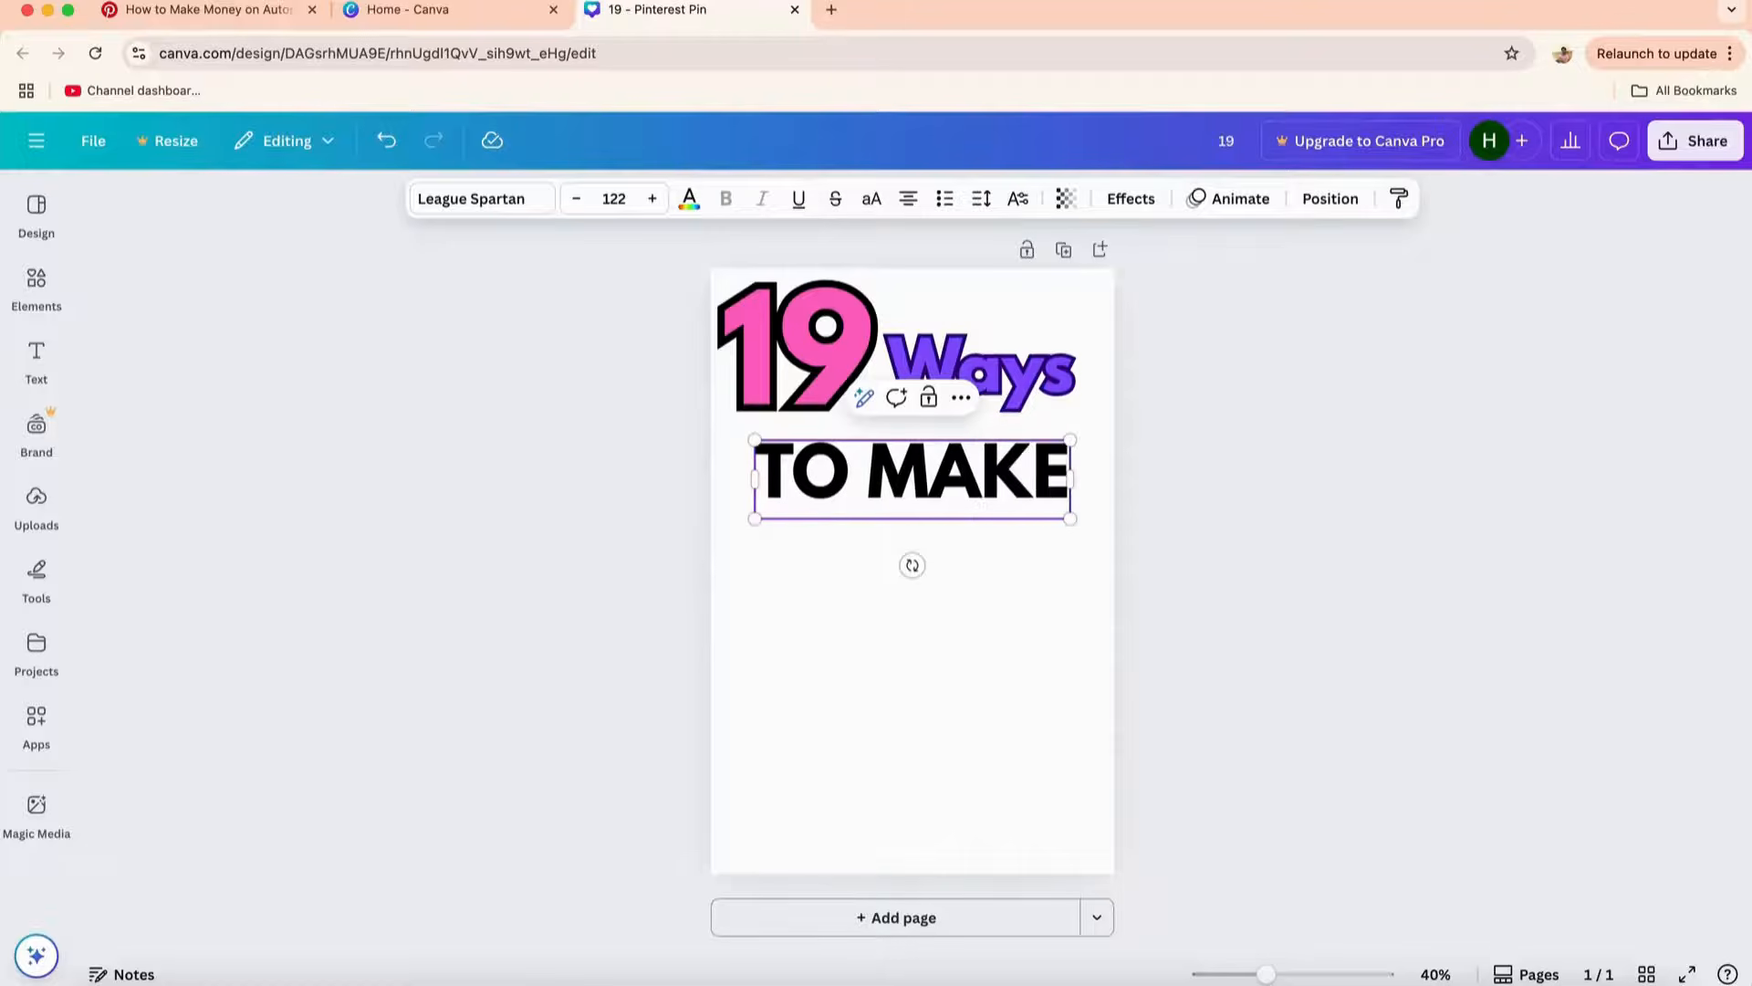
click(1171, 557)
drag(1005, 474, 982, 462)
drag(1050, 513, 1087, 512)
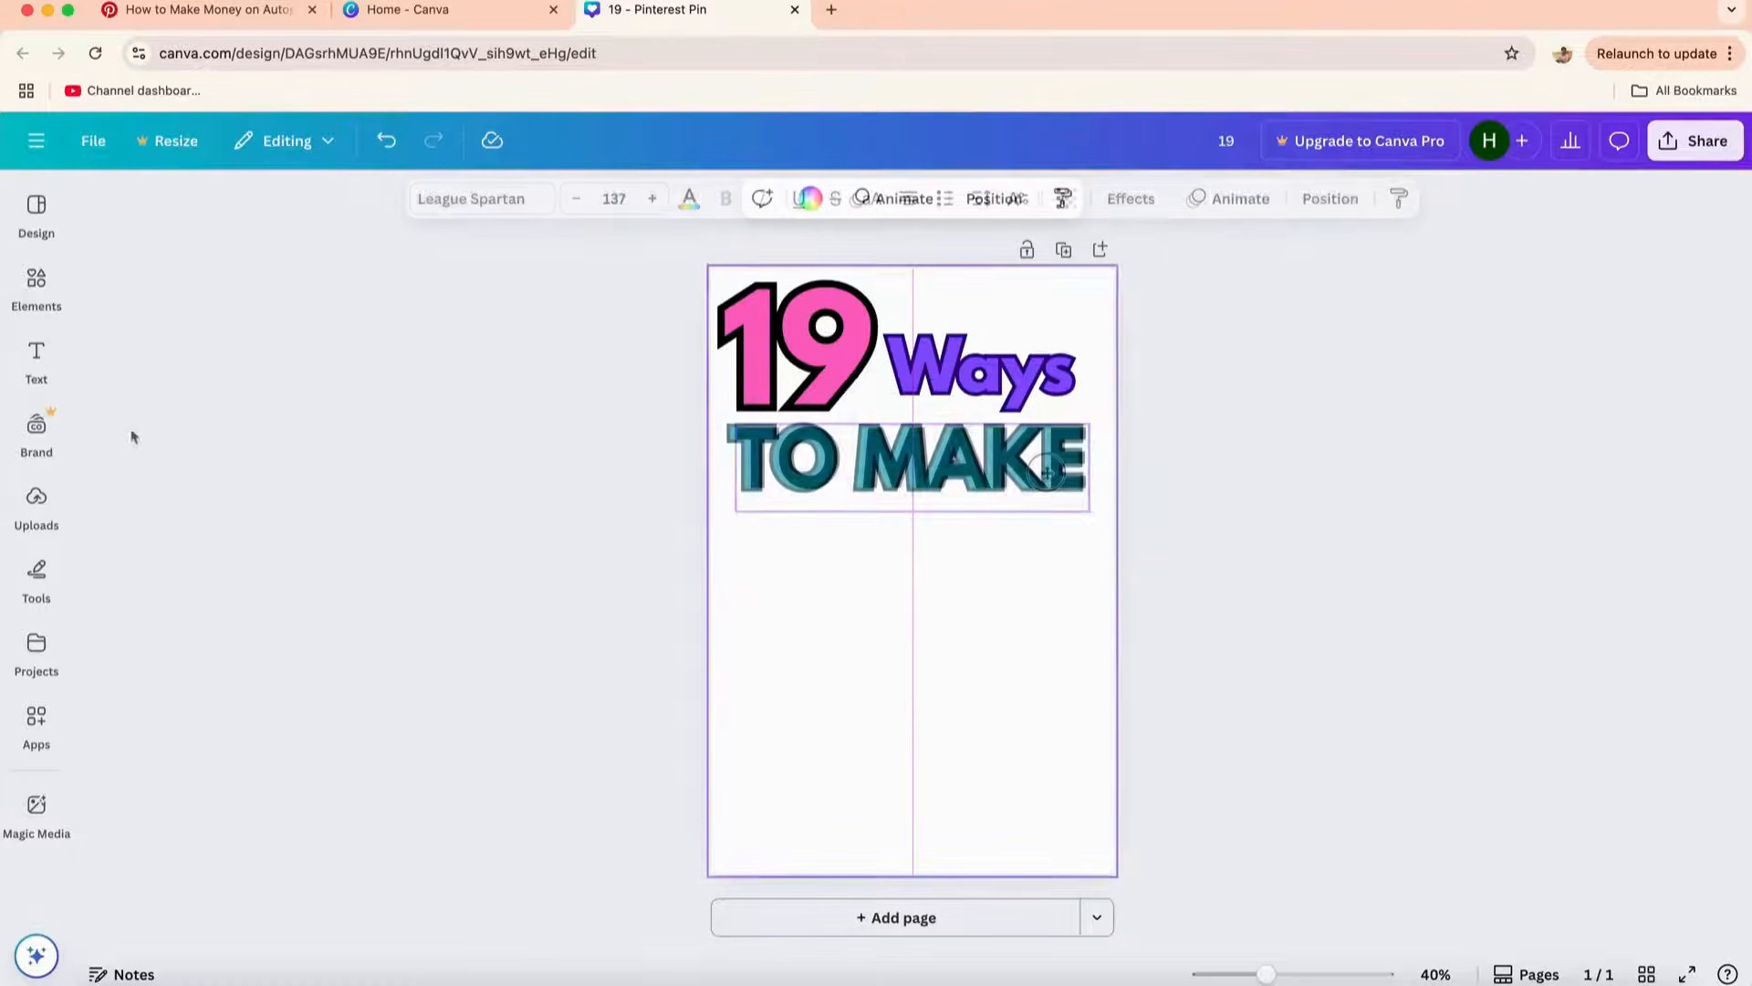
- Add a text box reading "$5000", enlarge it to about size 165, and center it beneath the "TO MAKE" line
click(37, 356)
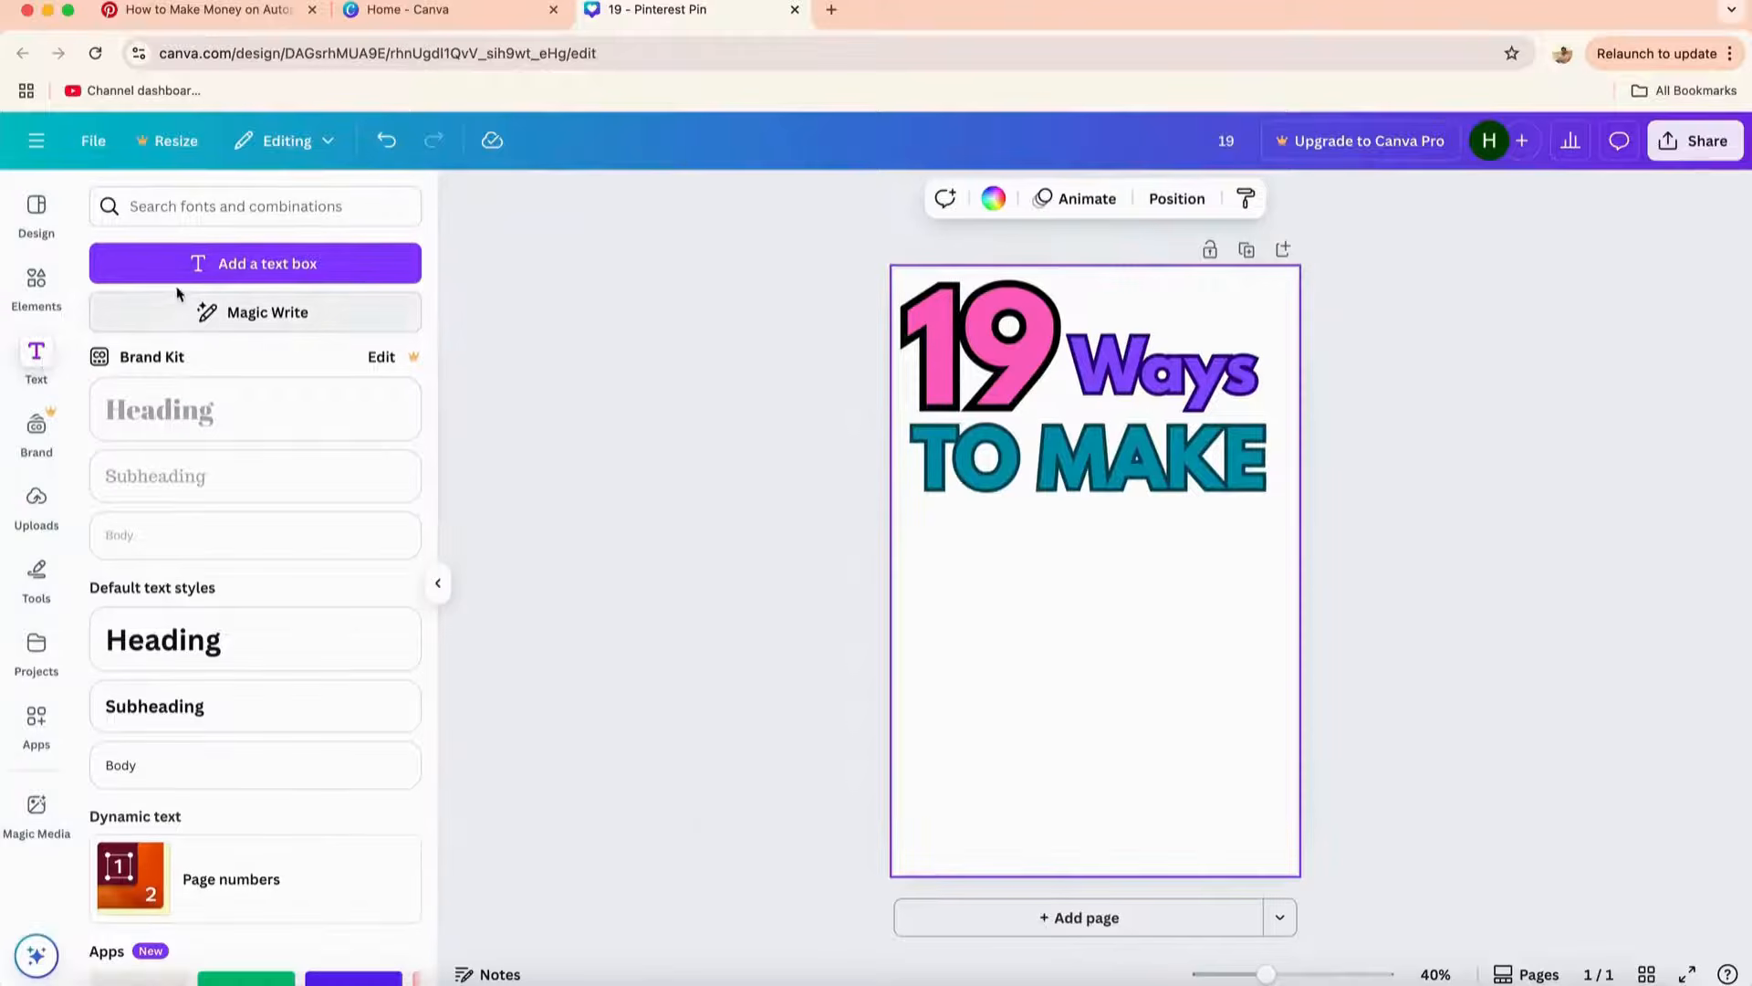
click(233, 265)
text($5000)
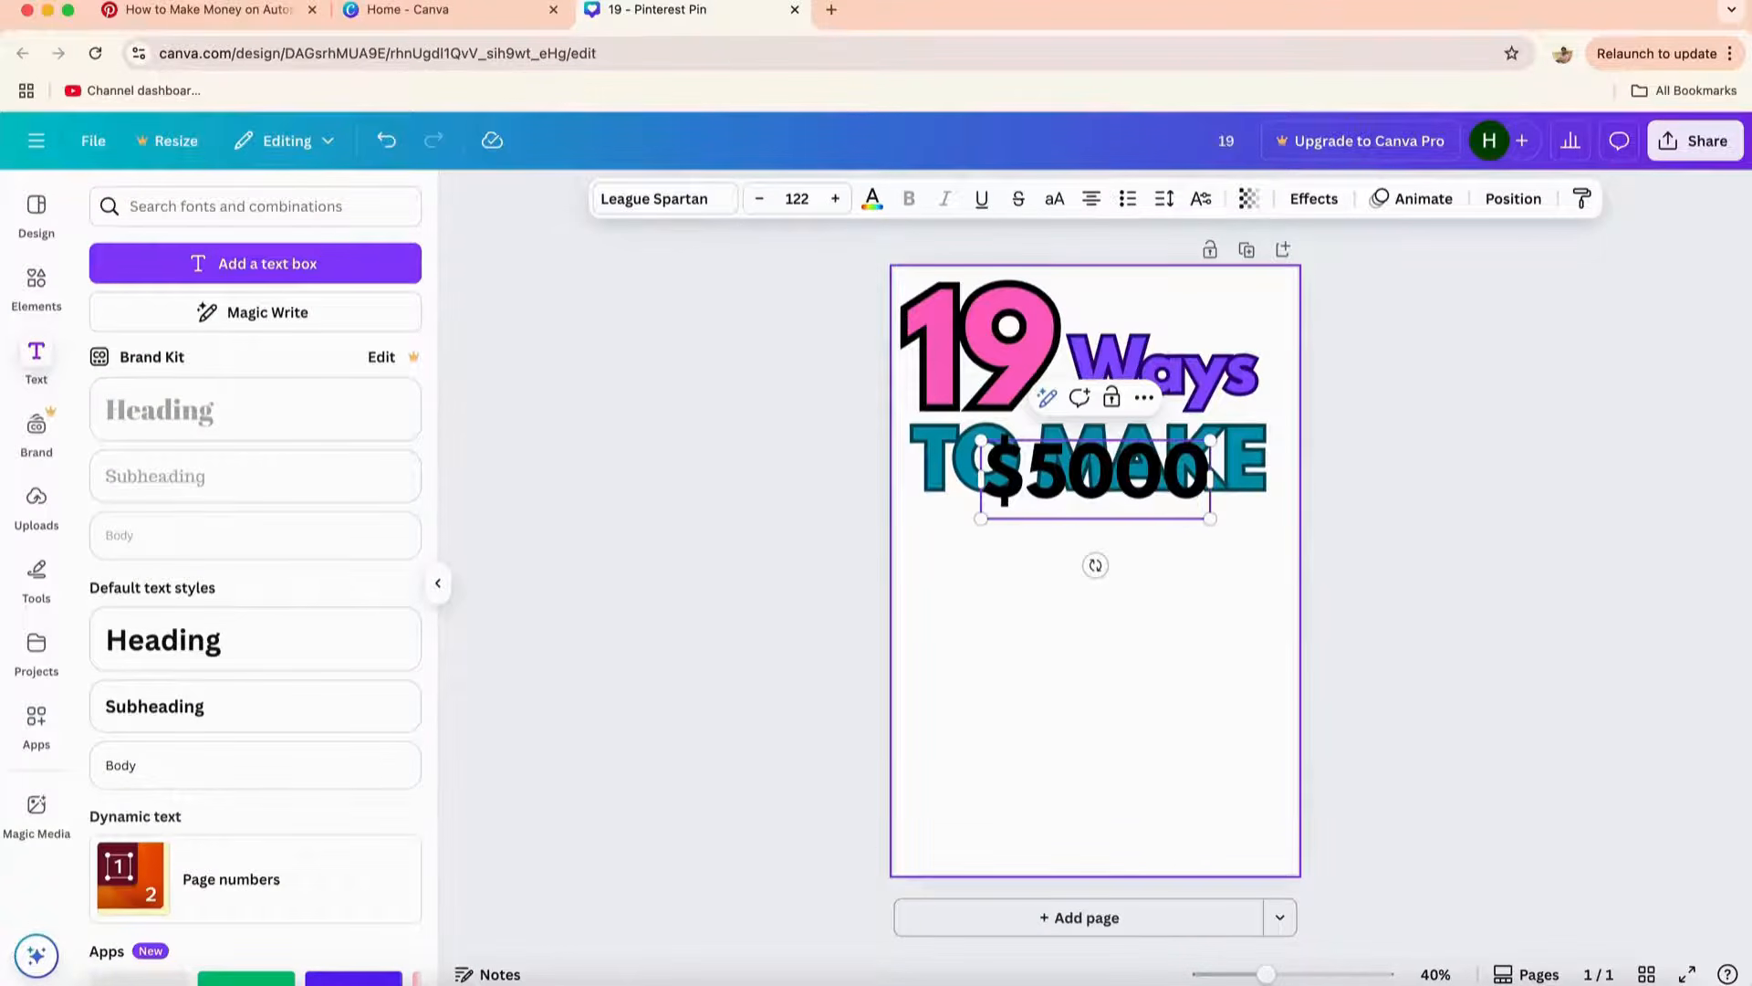
click(1107, 572)
drag(1106, 474, 1037, 545)
drag(1142, 591, 1228, 607)
drag(1132, 562, 1169, 558)
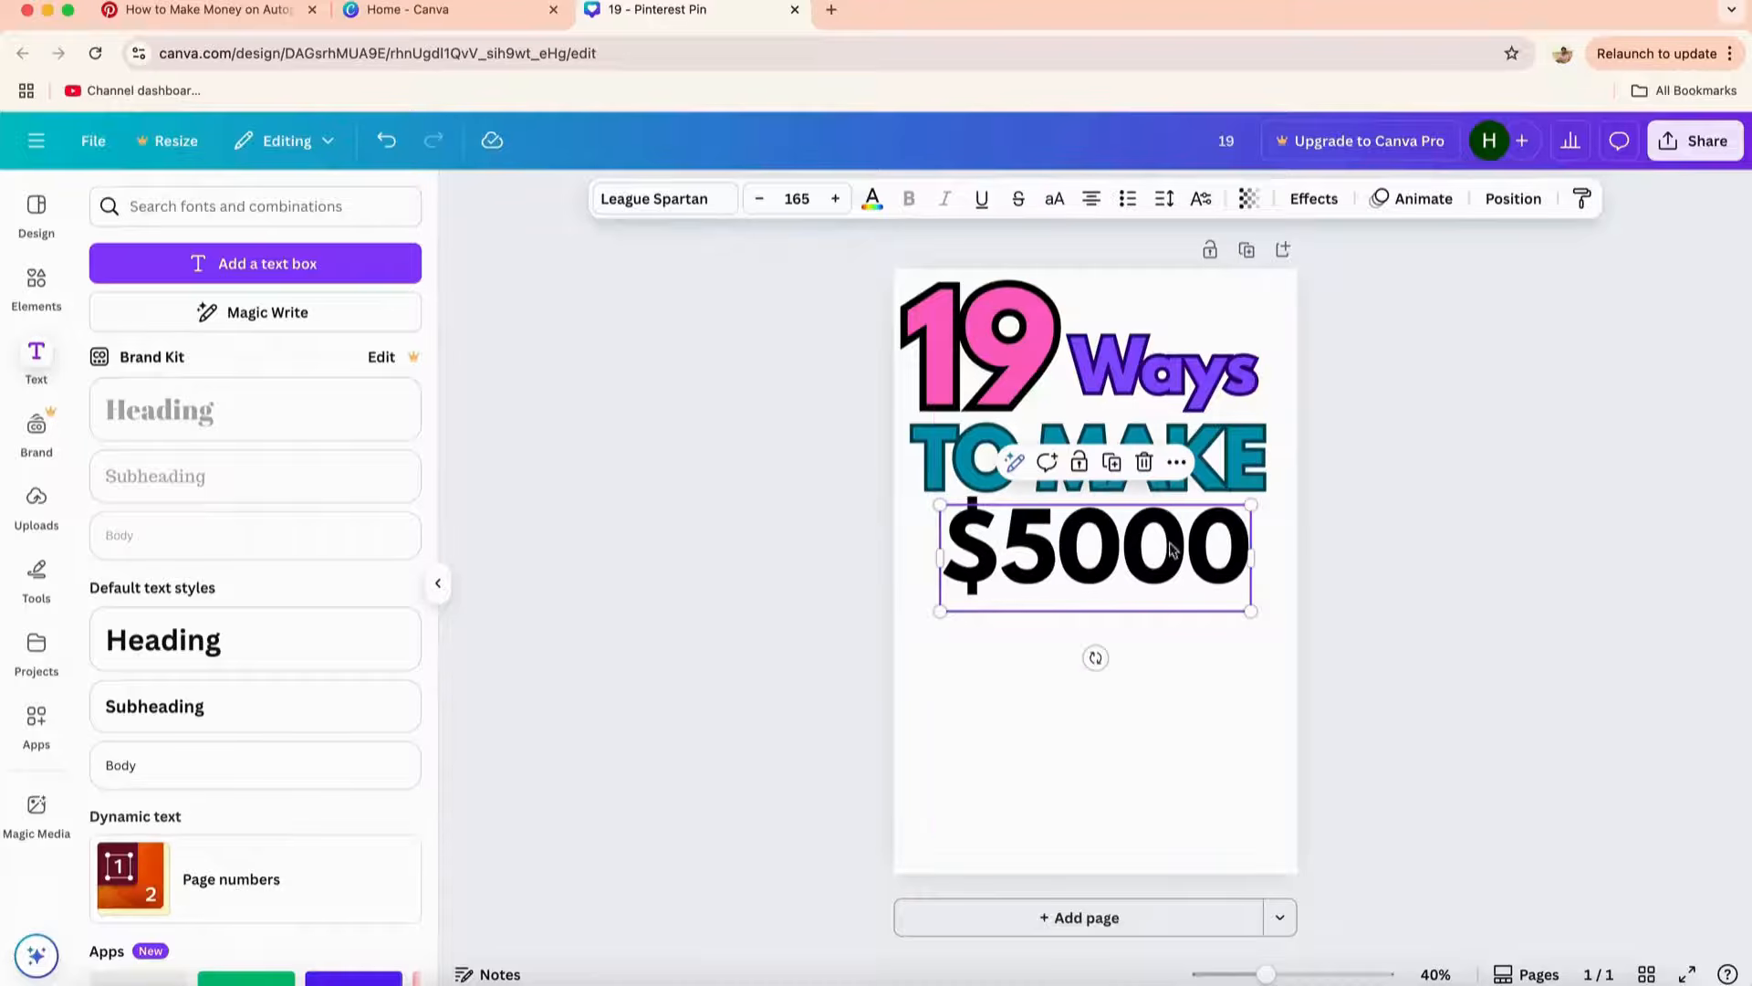
- Apply the Splice effect to the "$5000" text and set the effect color to pink from the default solid colors
click(1313, 199)
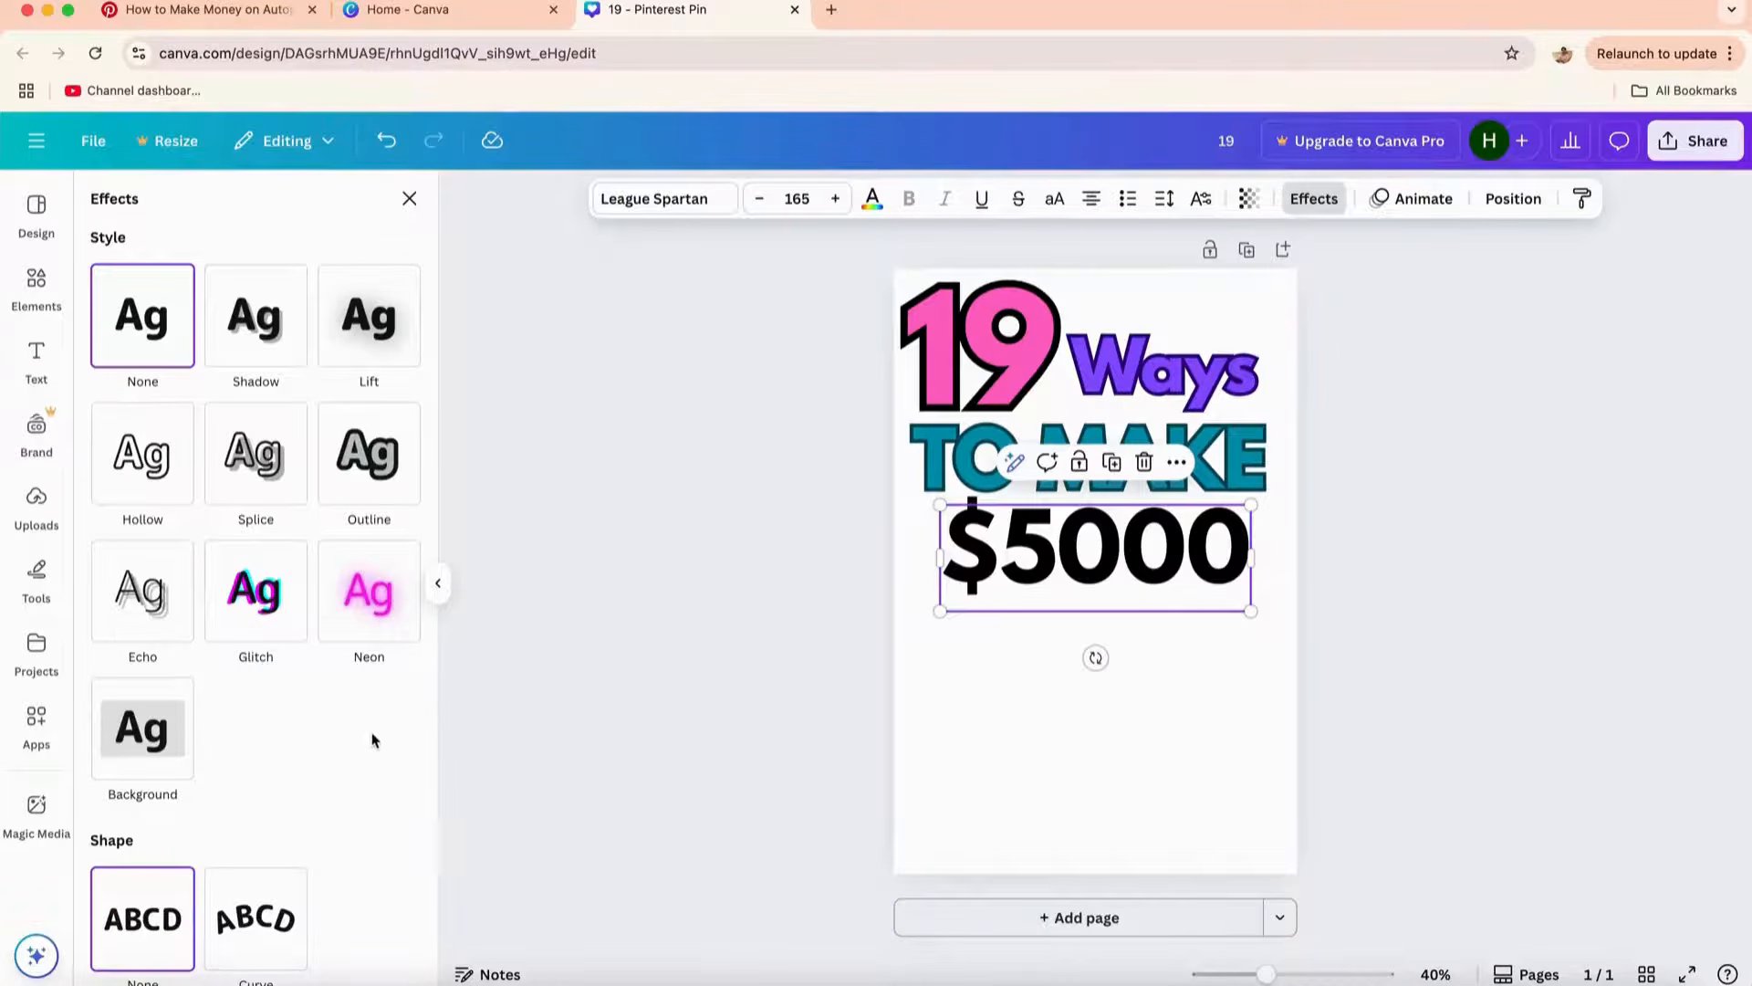
click(262, 470)
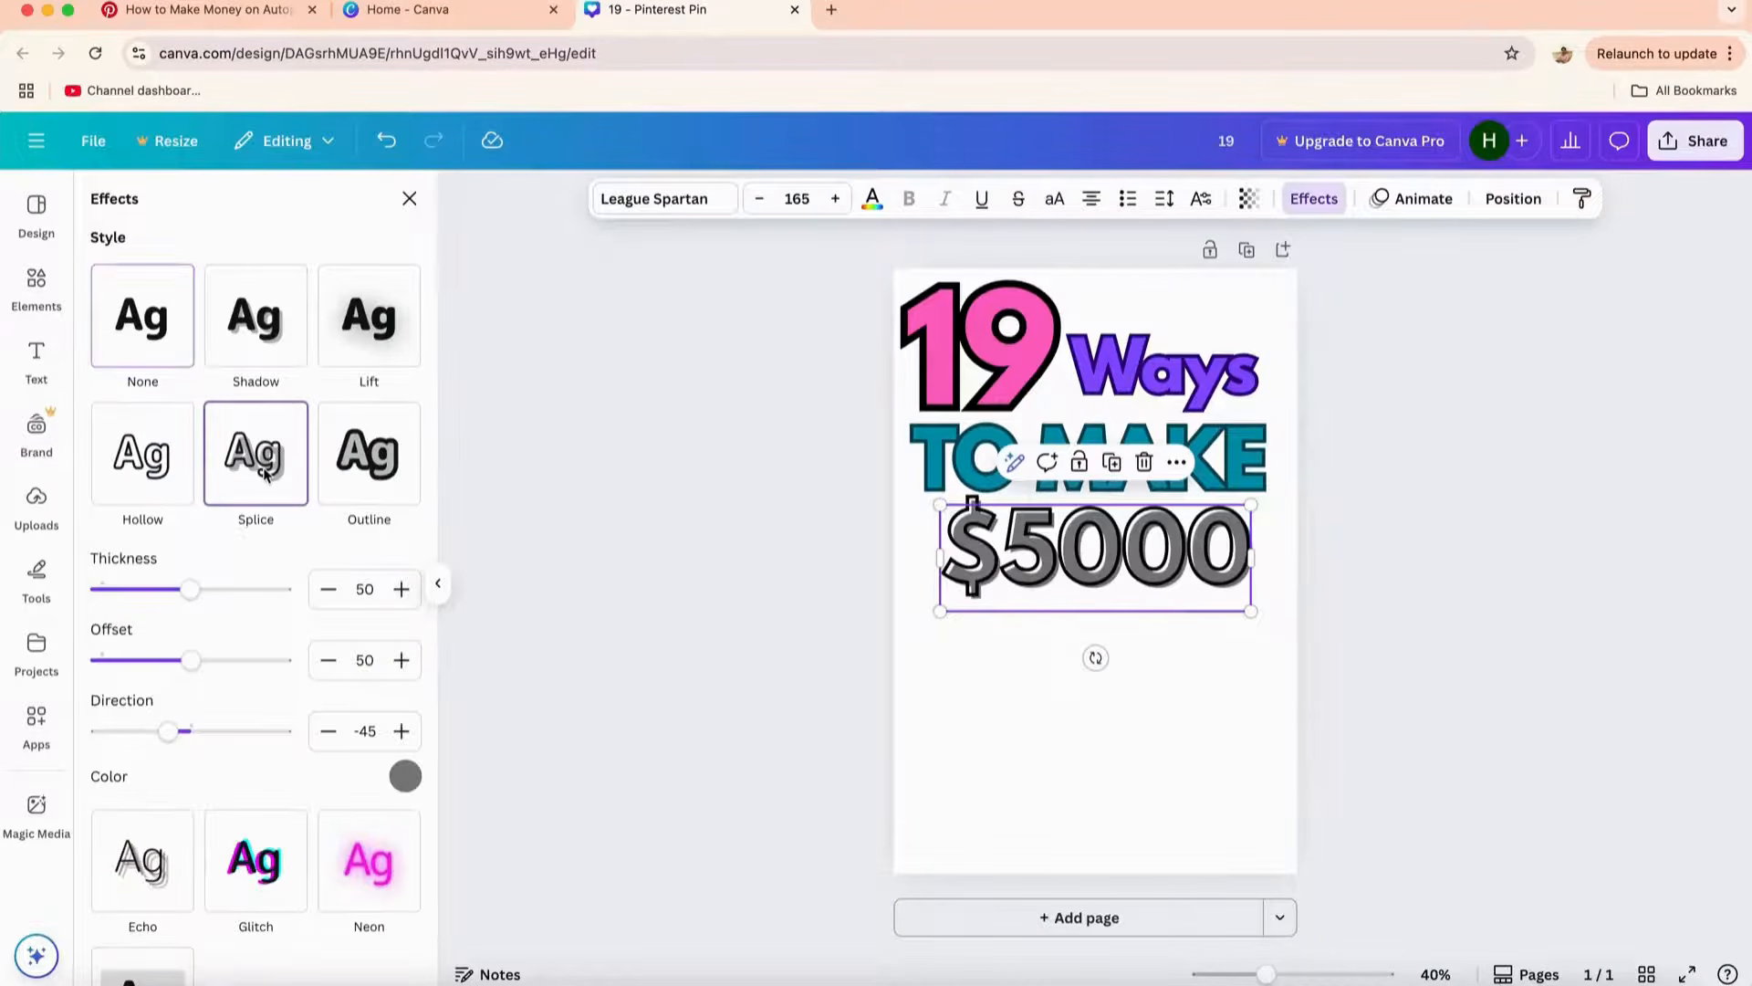
click(405, 776)
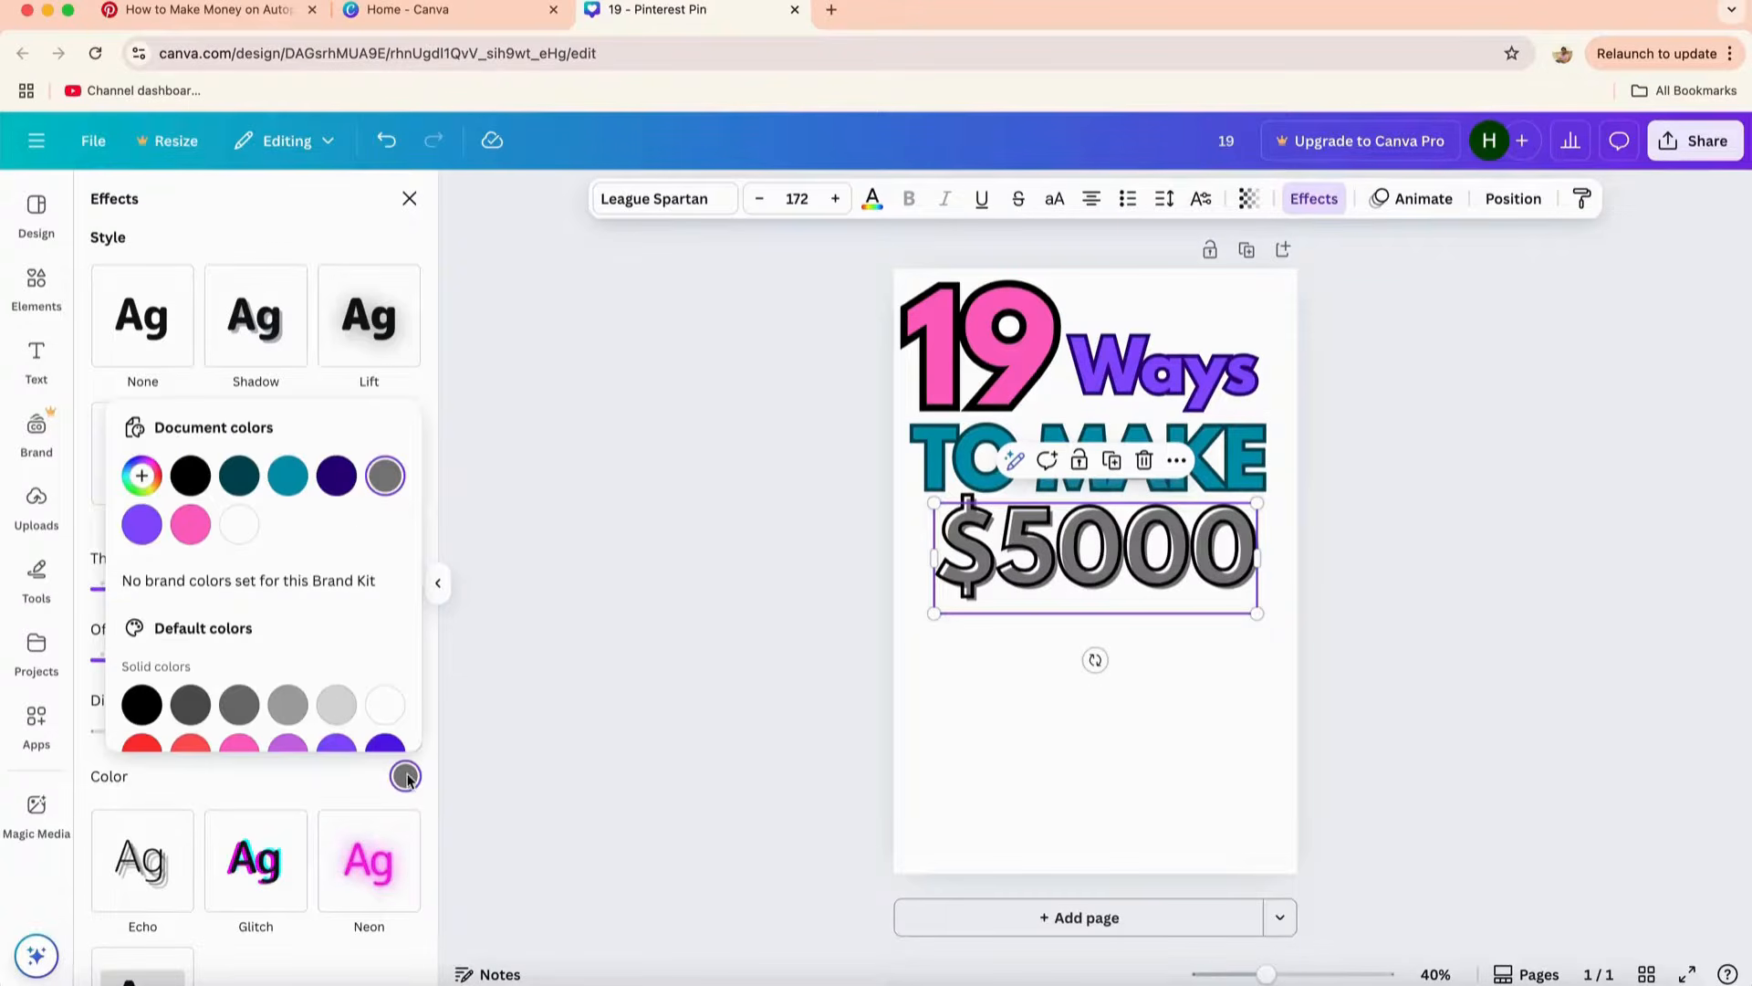
scroll(246, 694, down, 1)
click(250, 699)
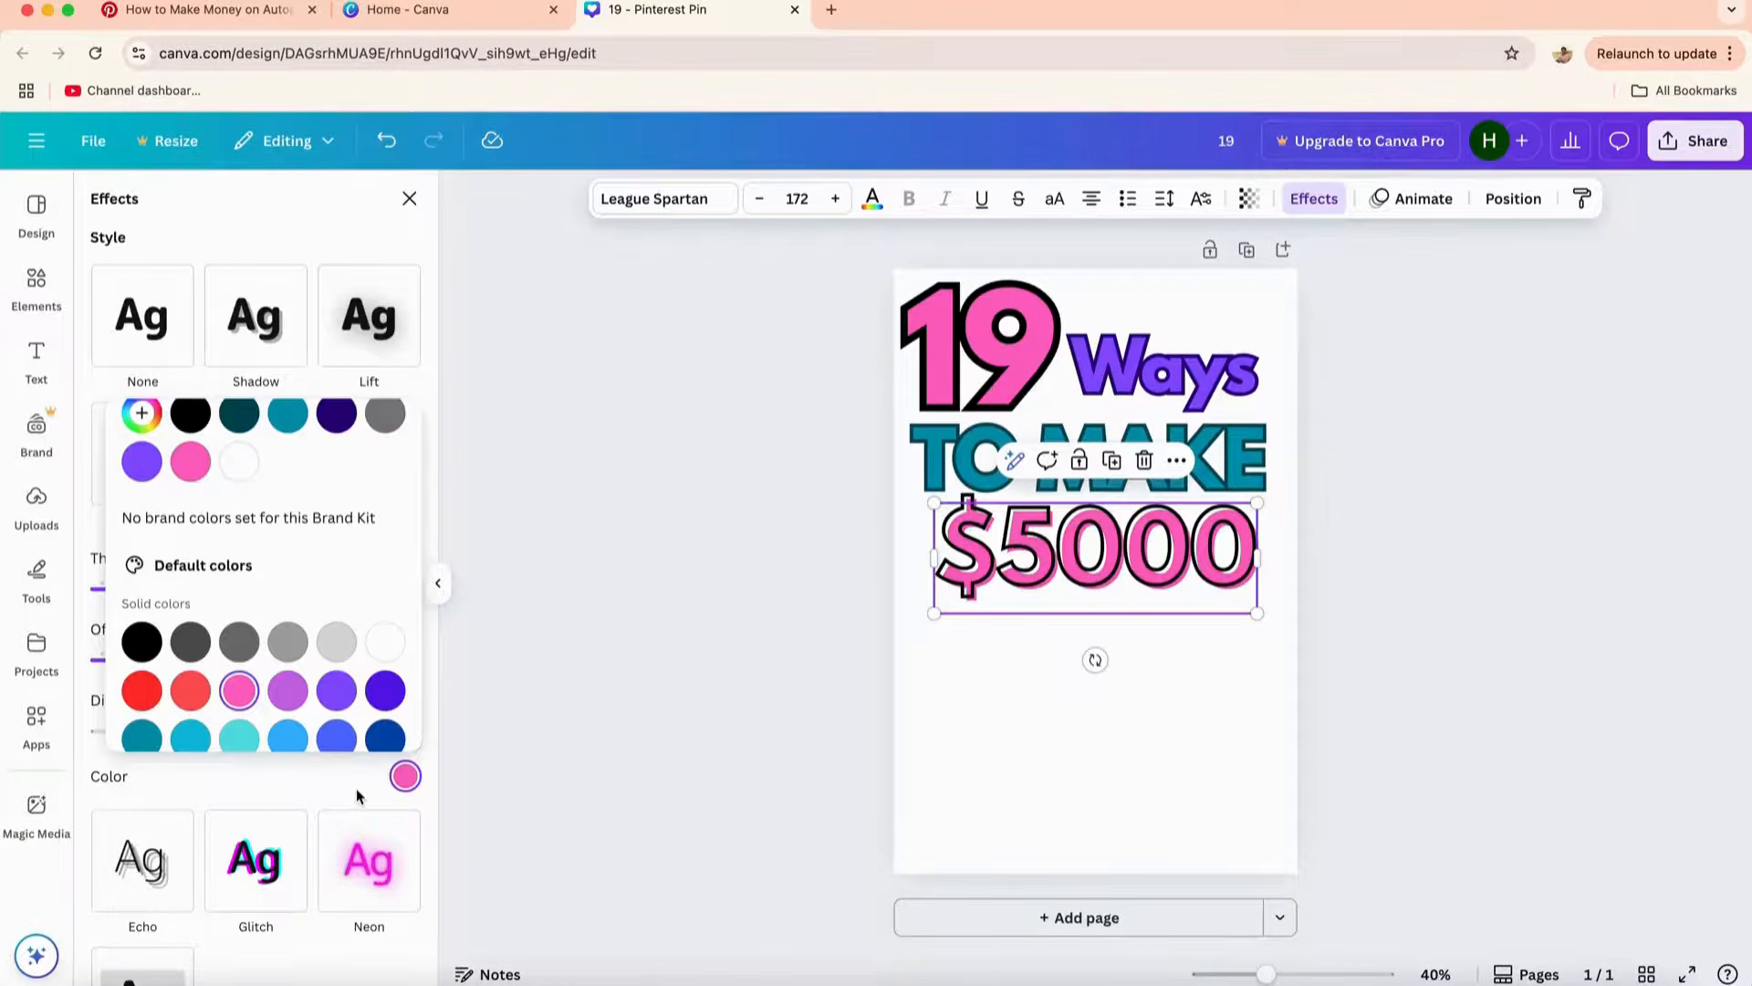
- Add a text box reading "A month", convert it to uppercase, and place it beneath the "$5000" line
click(36, 361)
click(255, 263)
text(A)
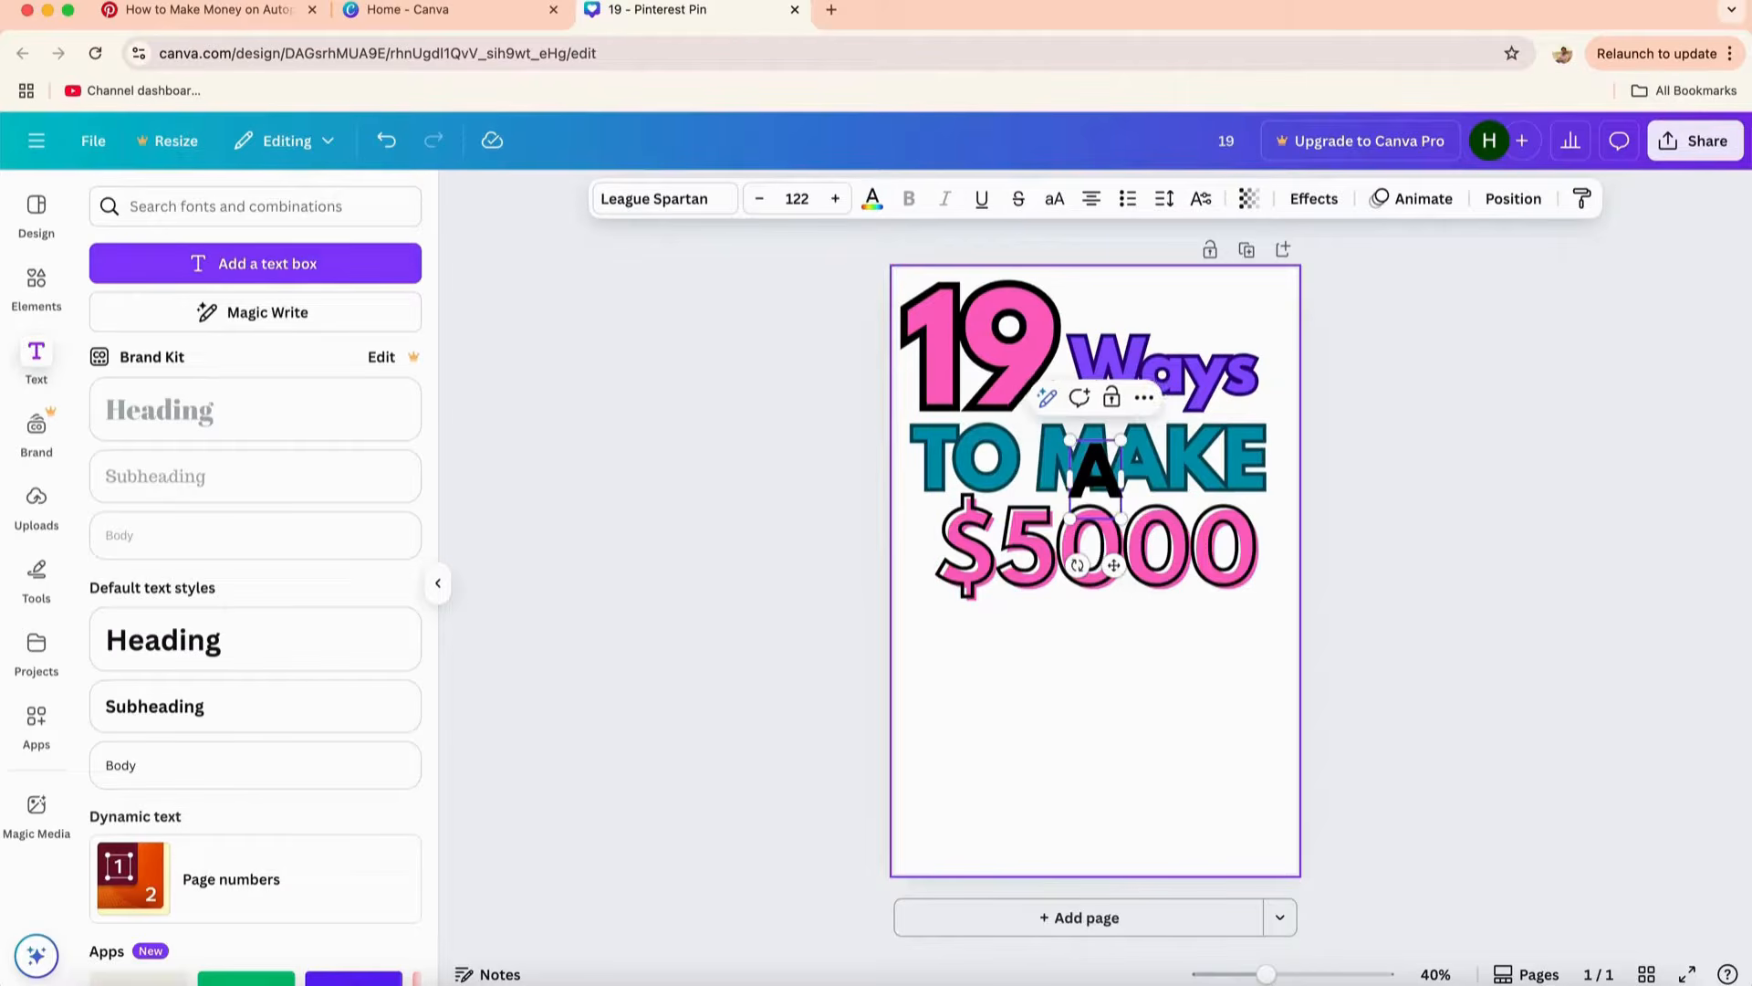
text( month)
key(ctrl+a)
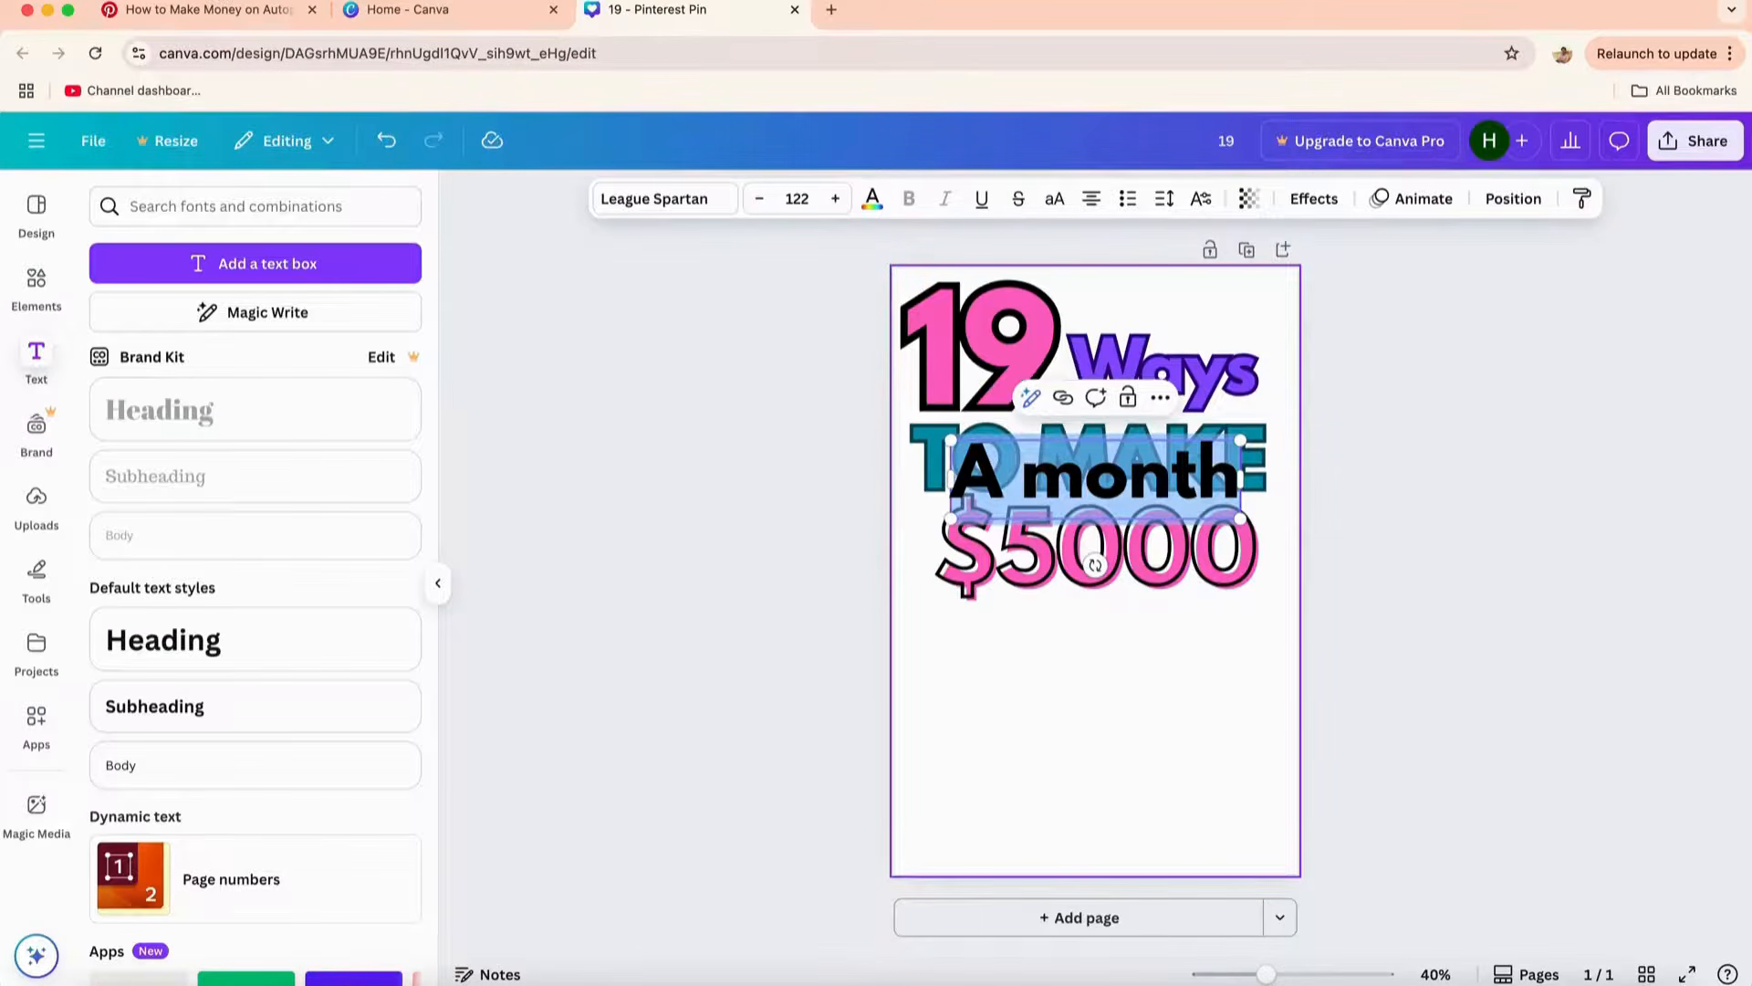
click(1054, 198)
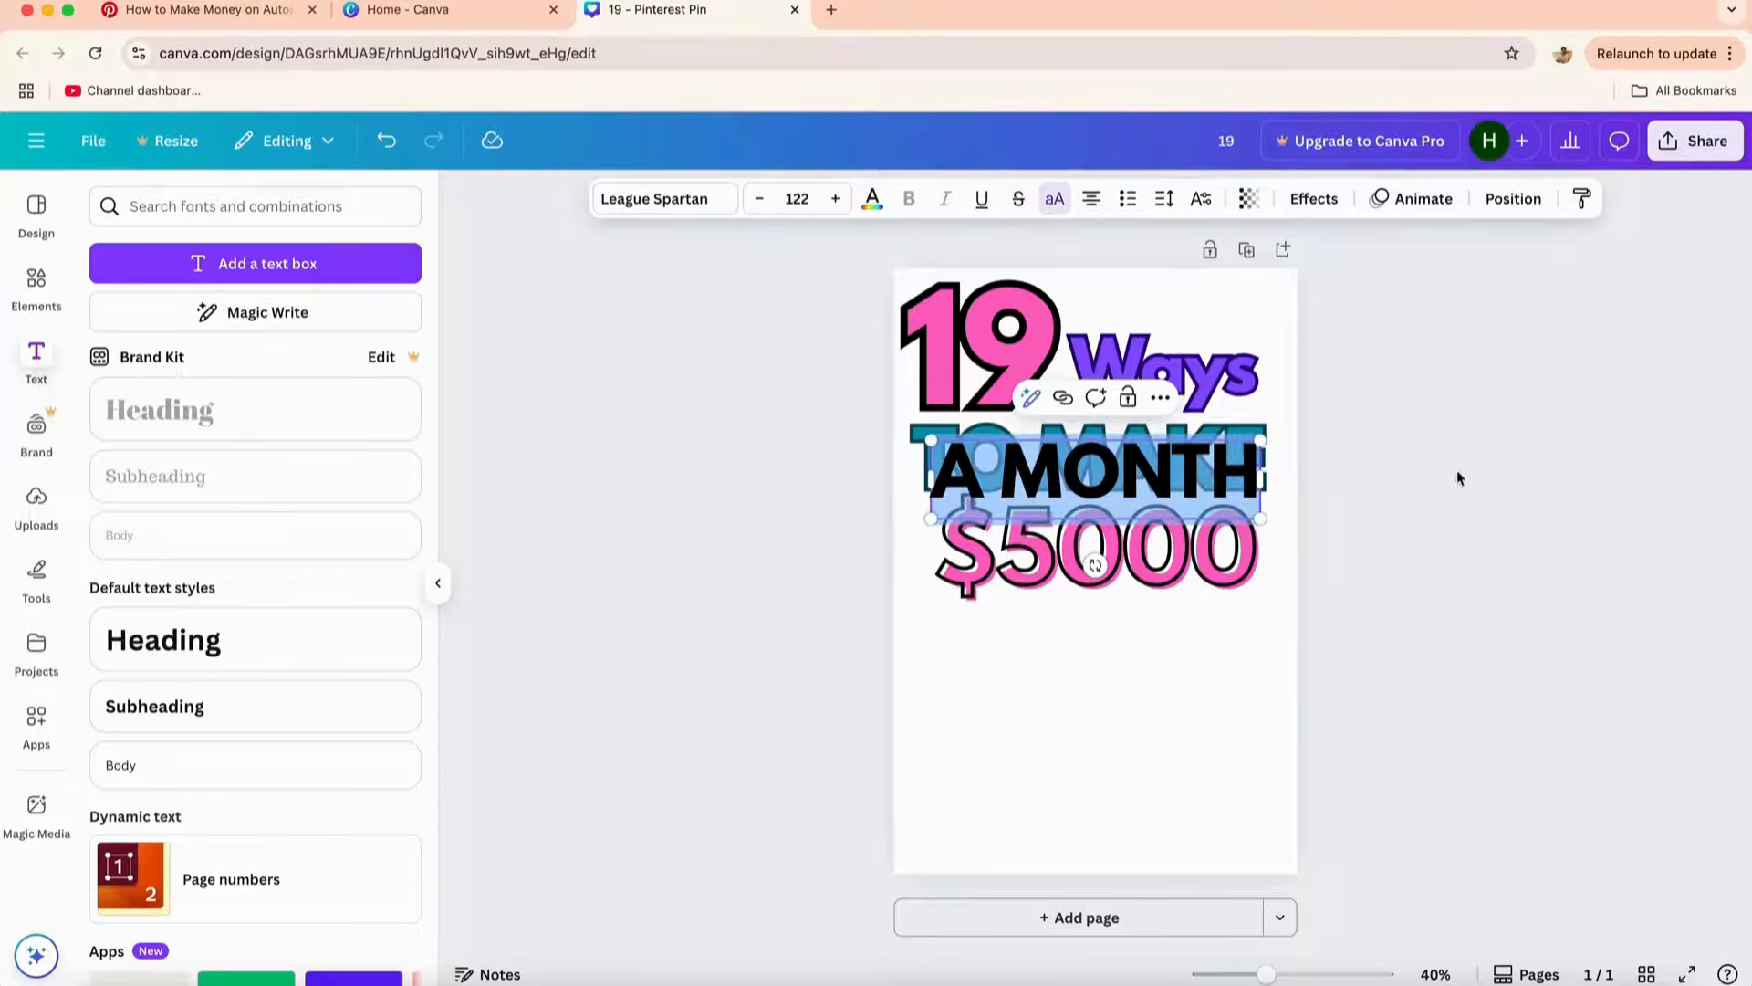
drag(1173, 476, 1173, 650)
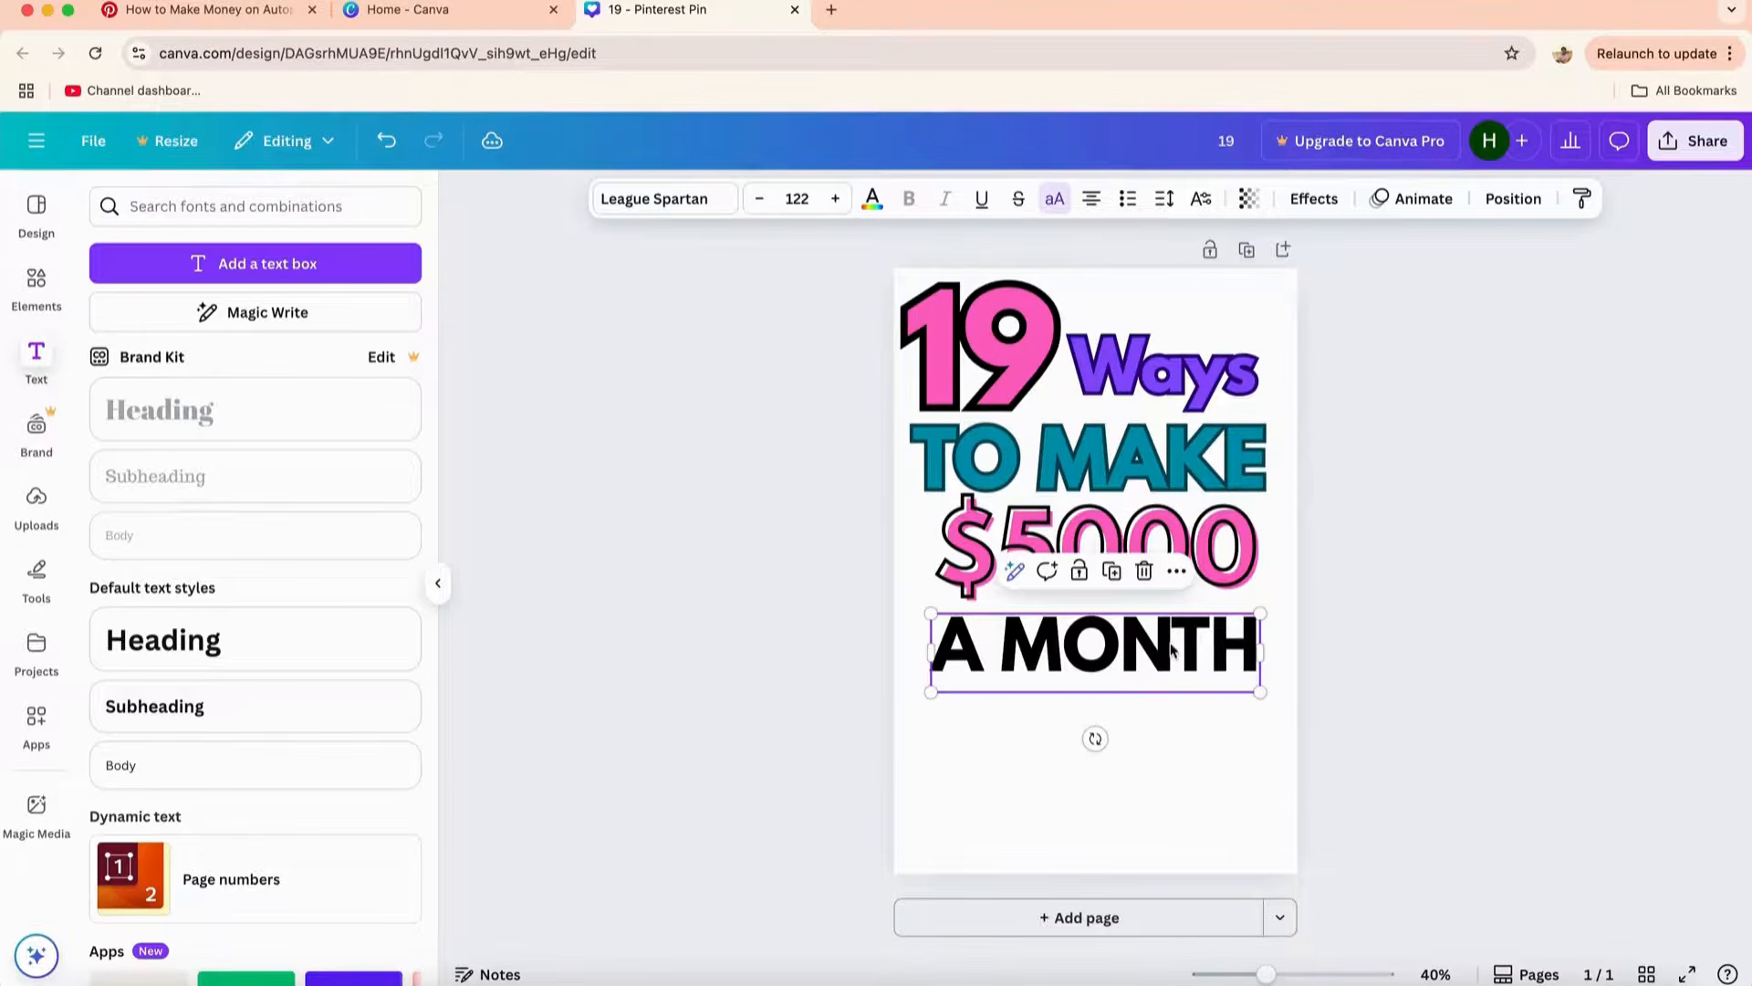
- Color the "A MONTH" text medium blue from the default solid colors and apply the Outline effect with an adjusted thickness
click(877, 200)
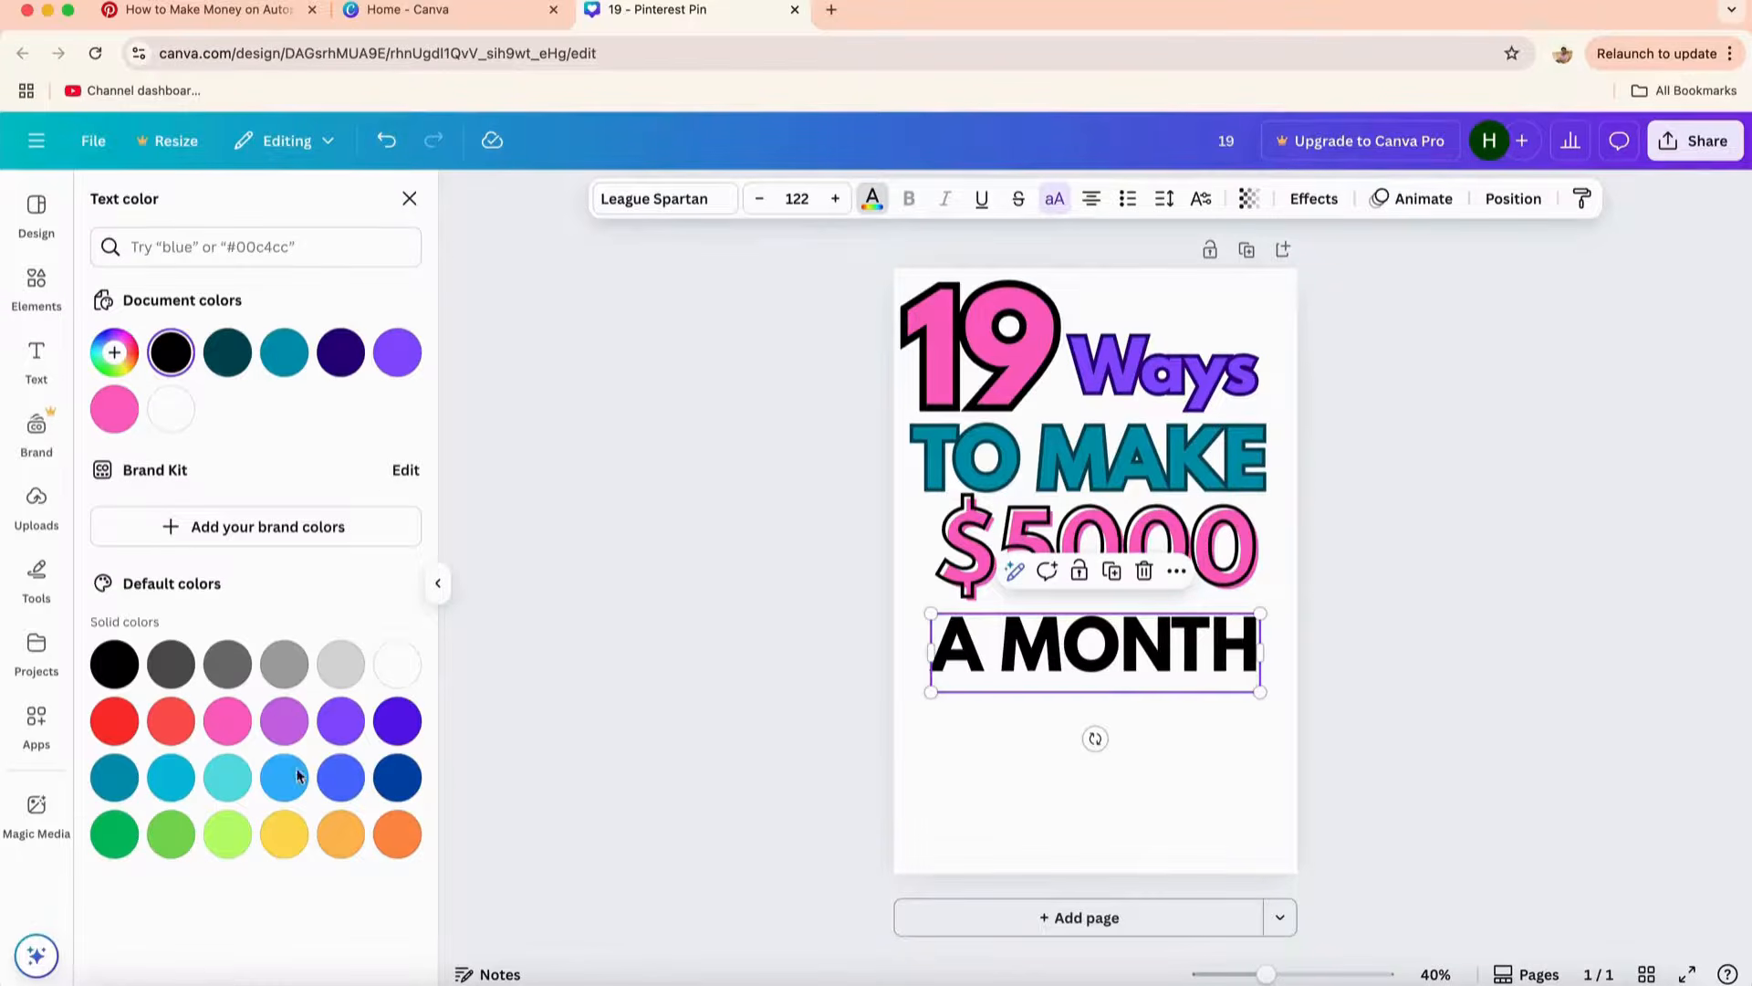
click(338, 791)
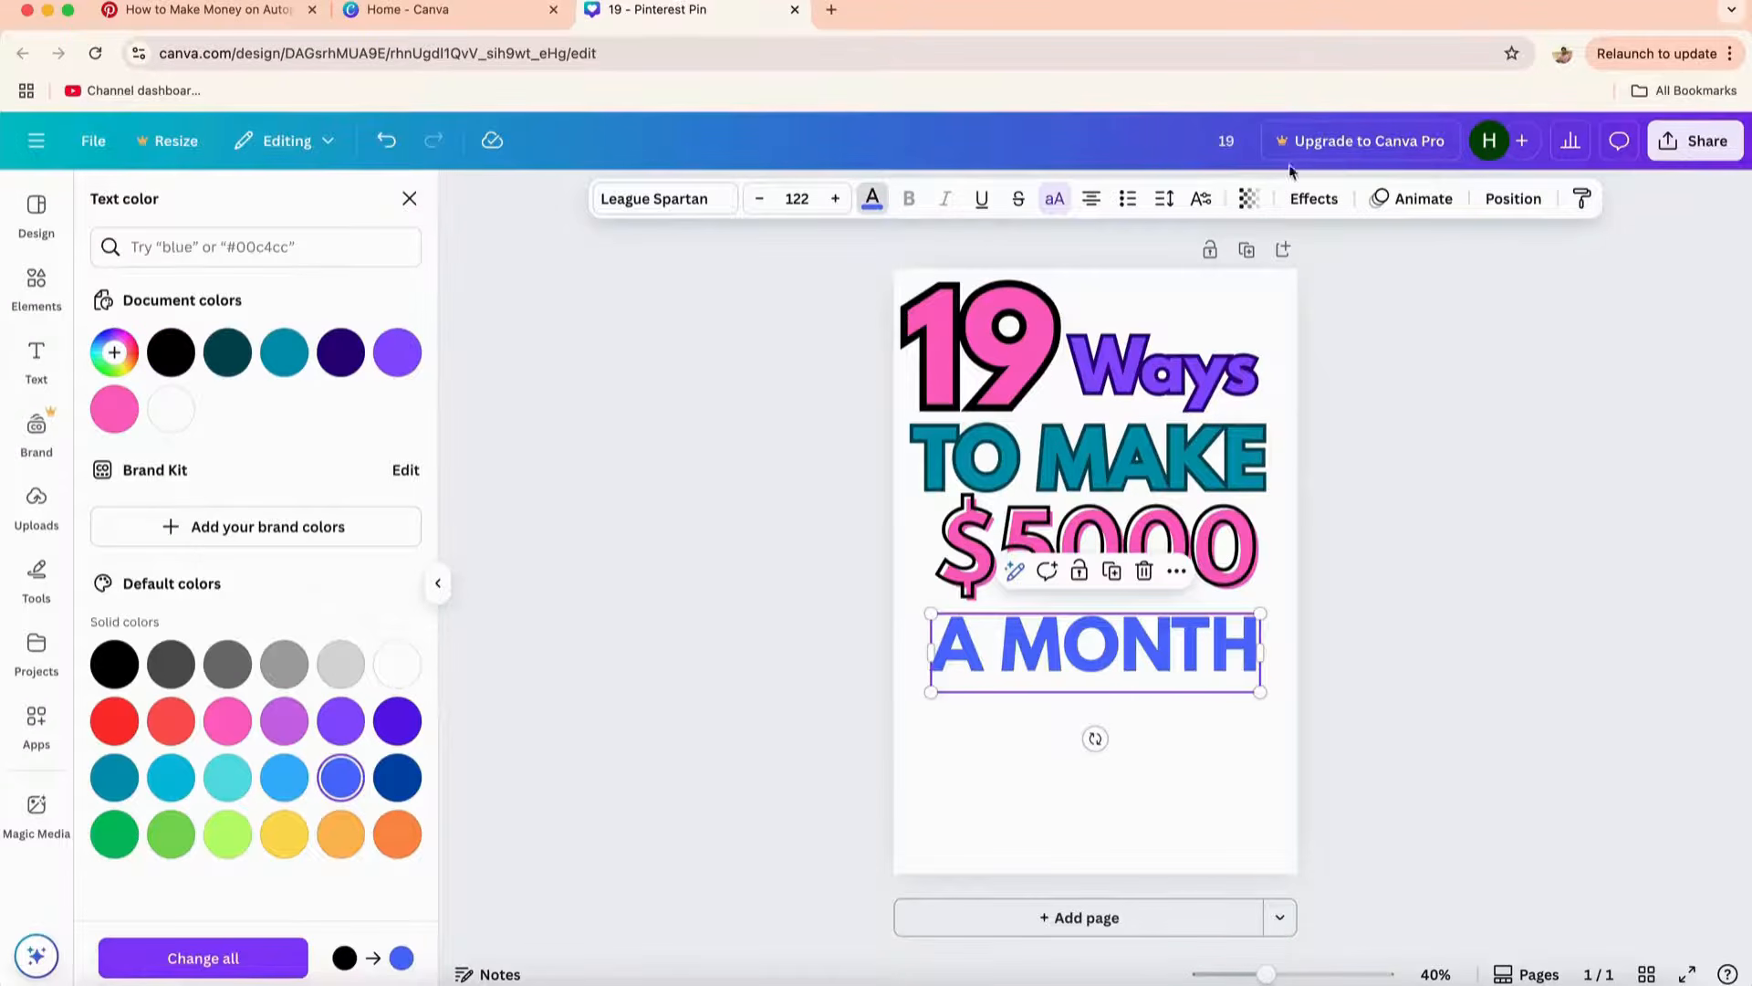
click(1314, 199)
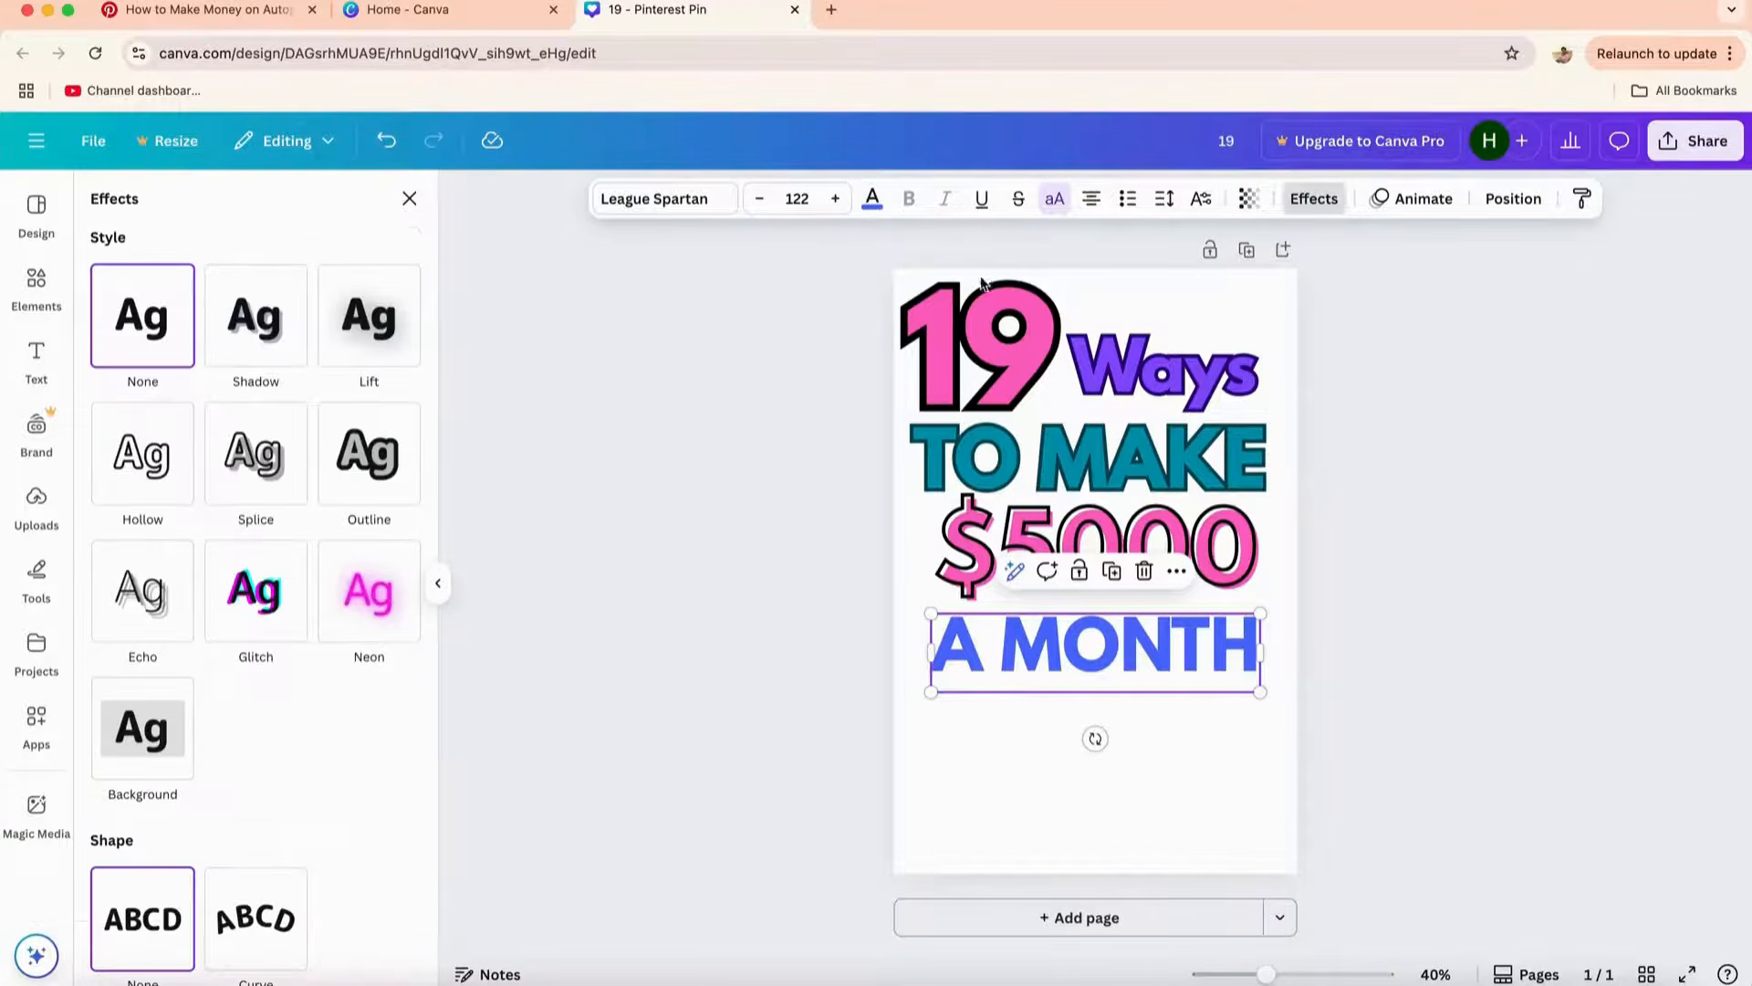
click(362, 510)
drag(159, 591, 175, 591)
click(1611, 632)
drag(1159, 652, 1161, 651)
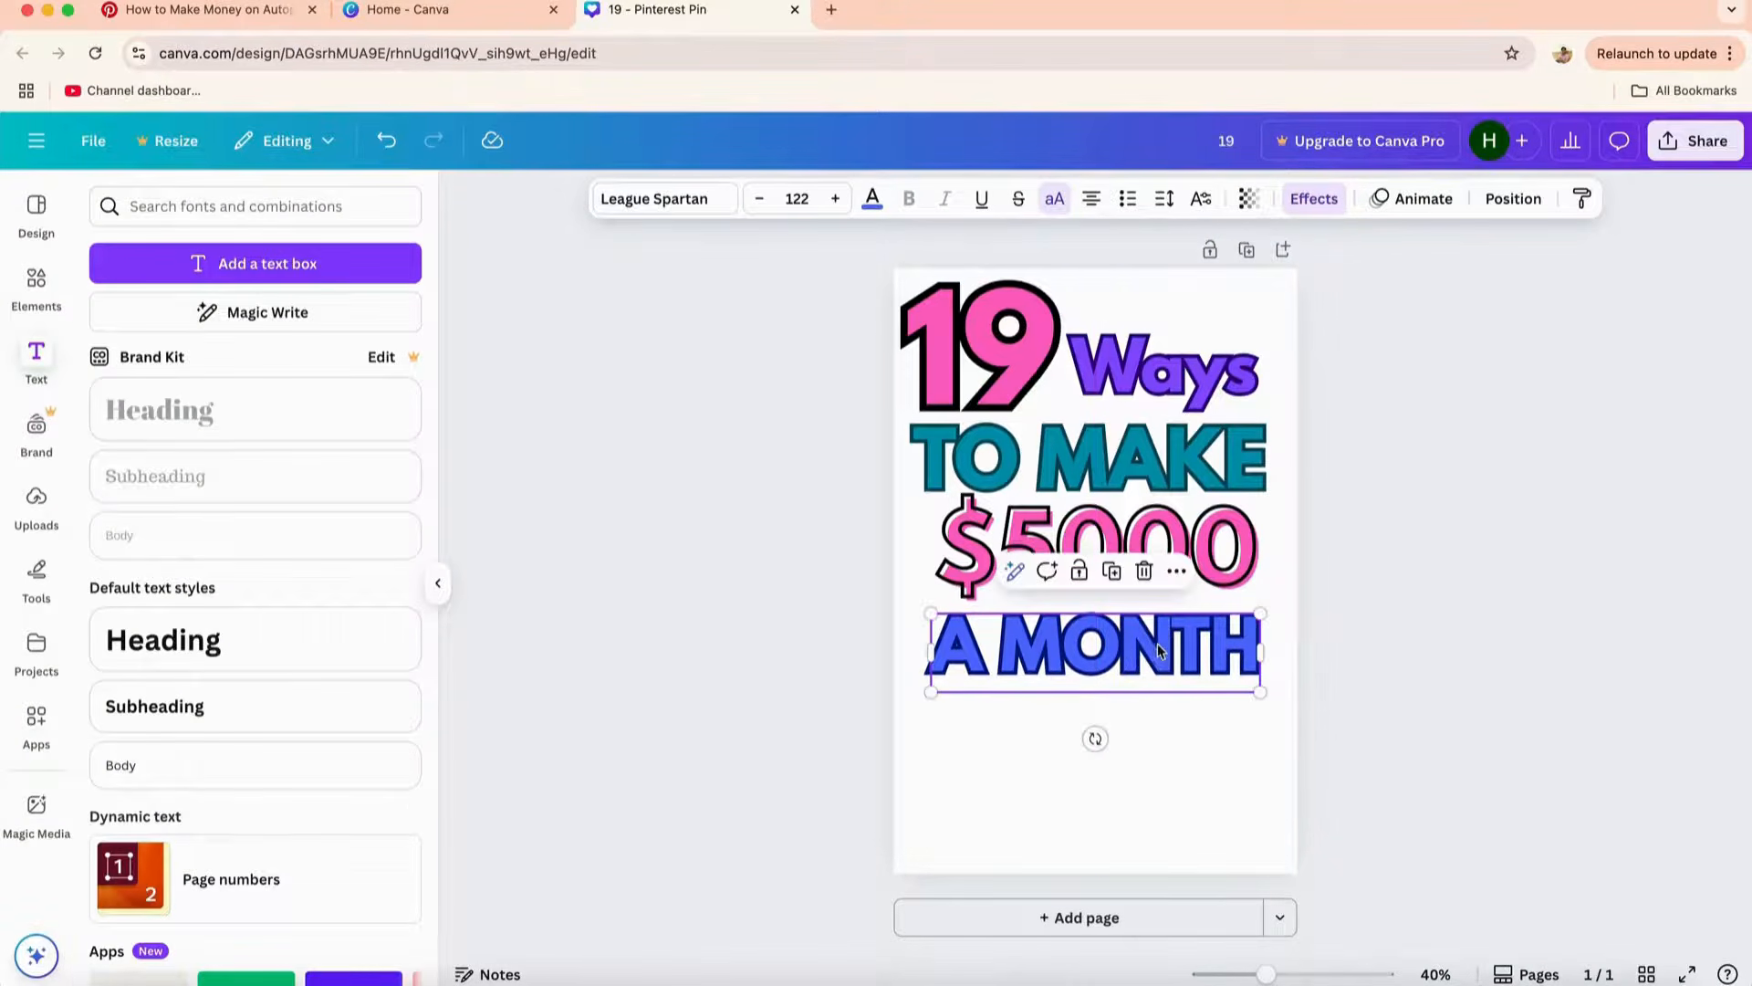
click(1329, 311)
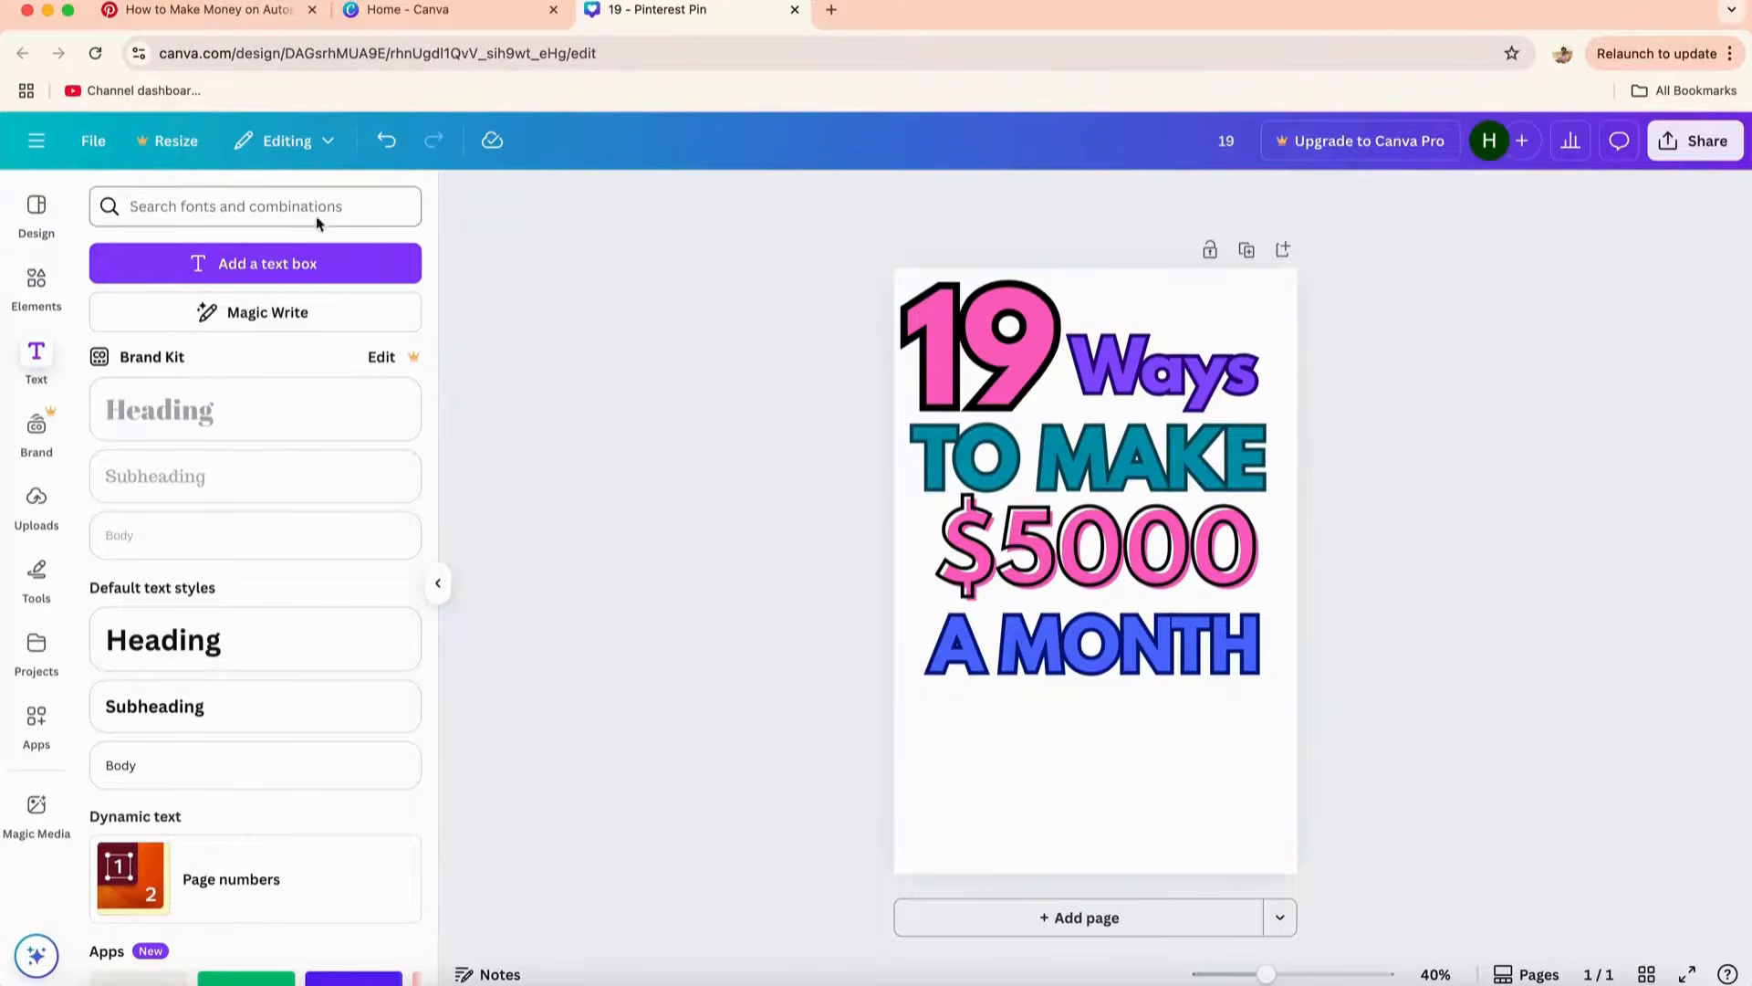
- Search the elements for "money" and add the graphic of a man holding a large dollar bill to the pin
click(41, 281)
click(239, 207)
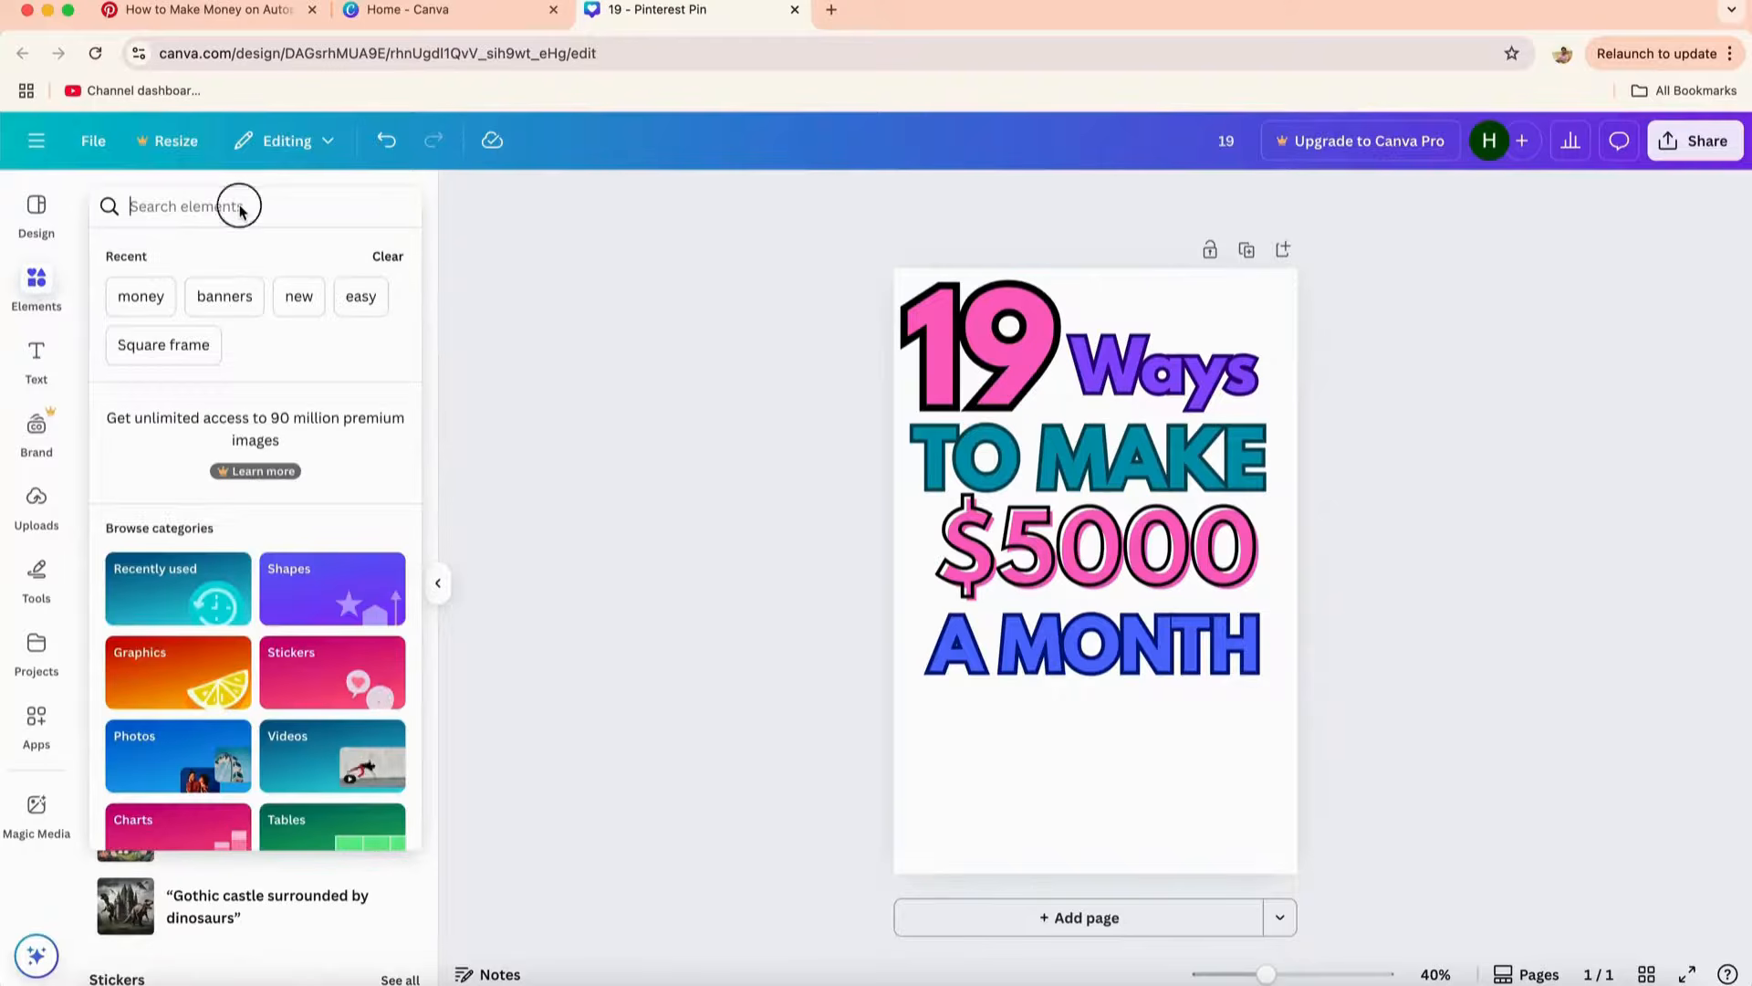
click(146, 303)
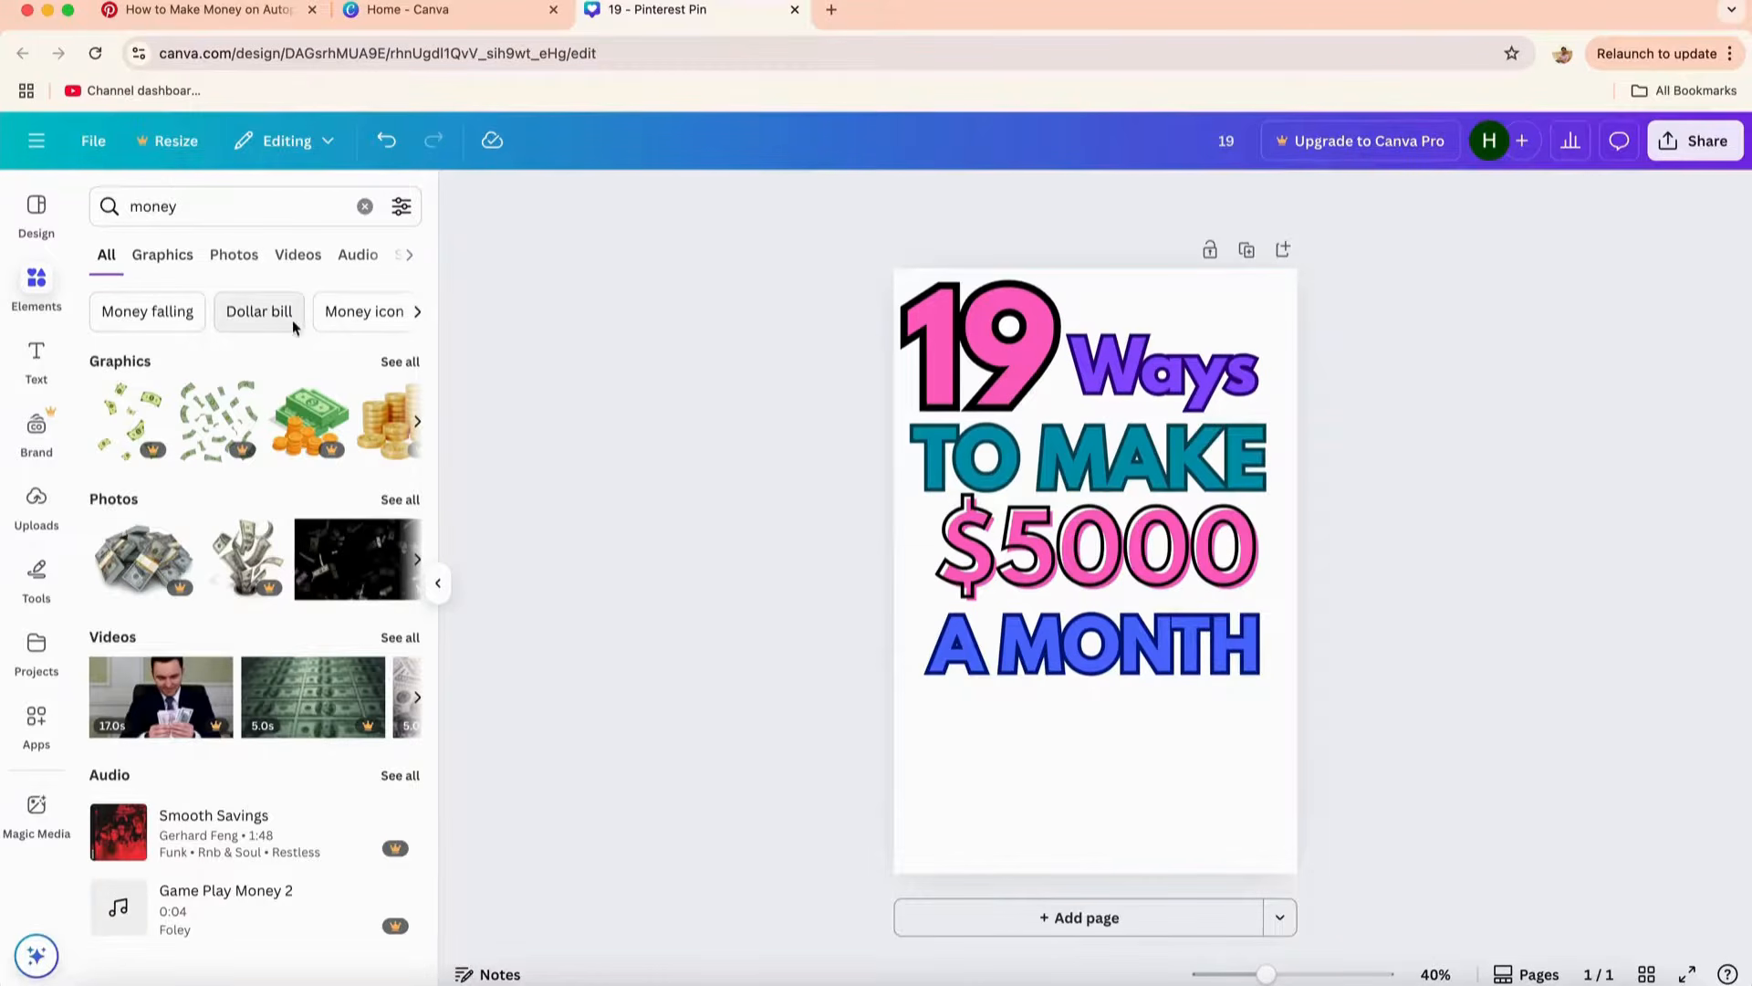
click(397, 363)
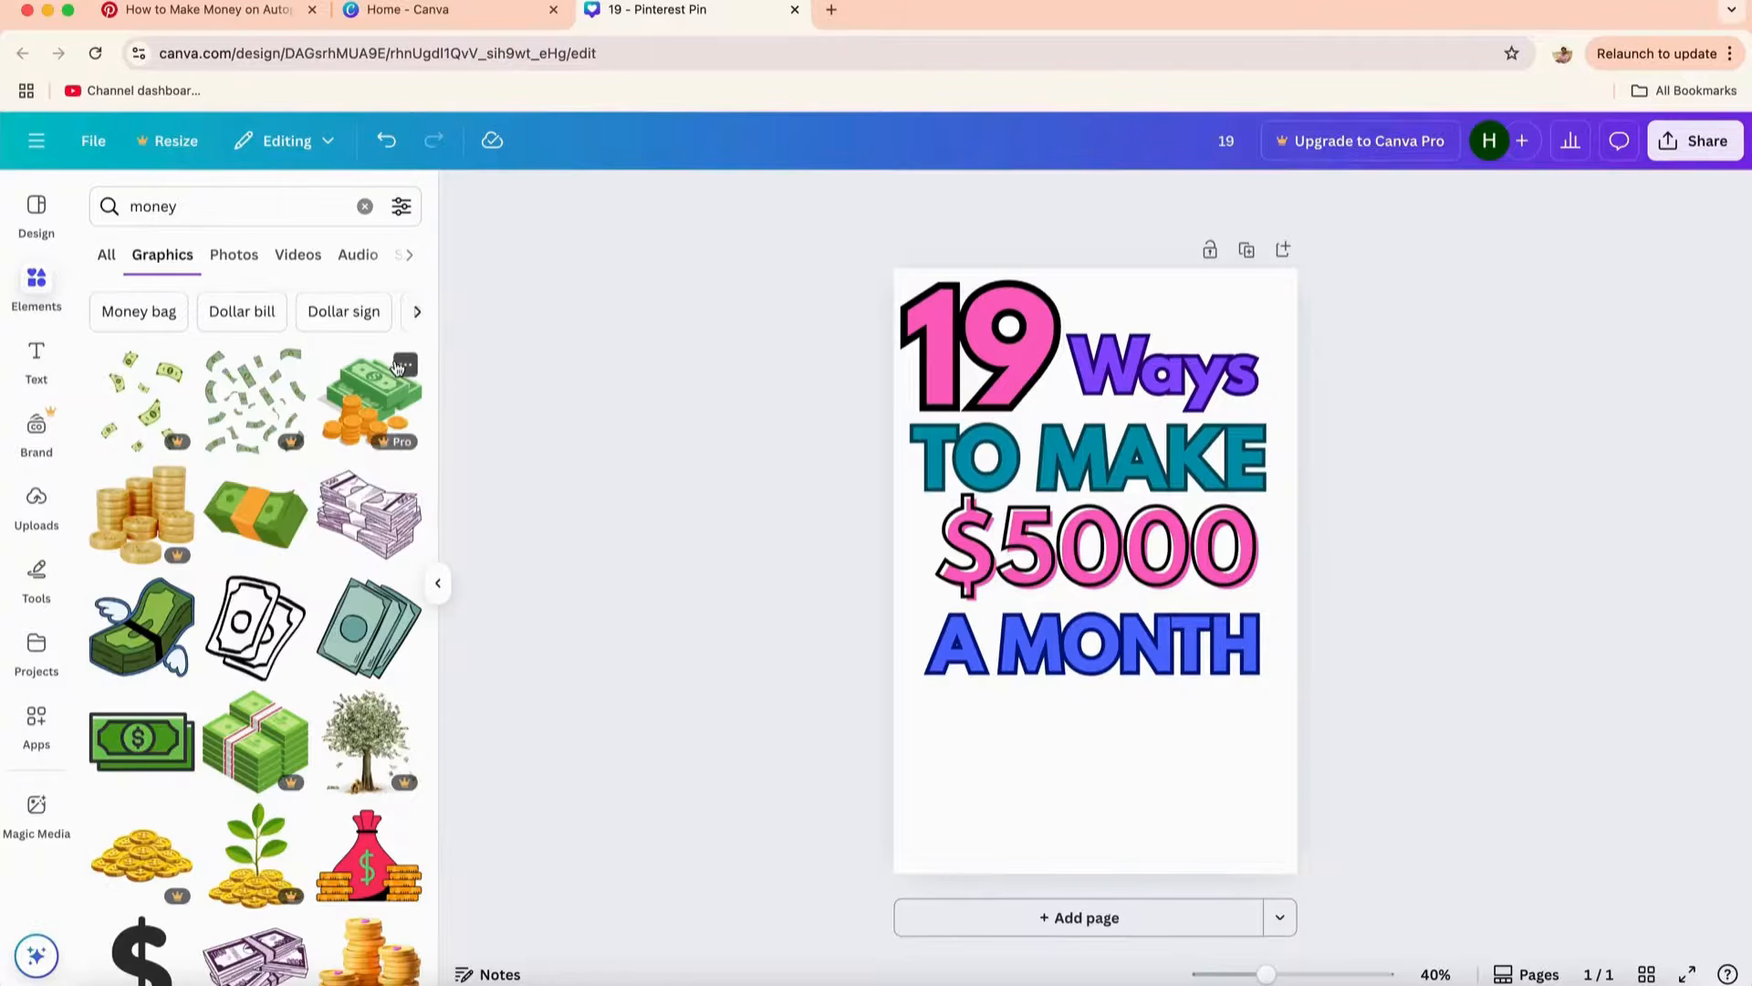
scroll(306, 577, down, 5)
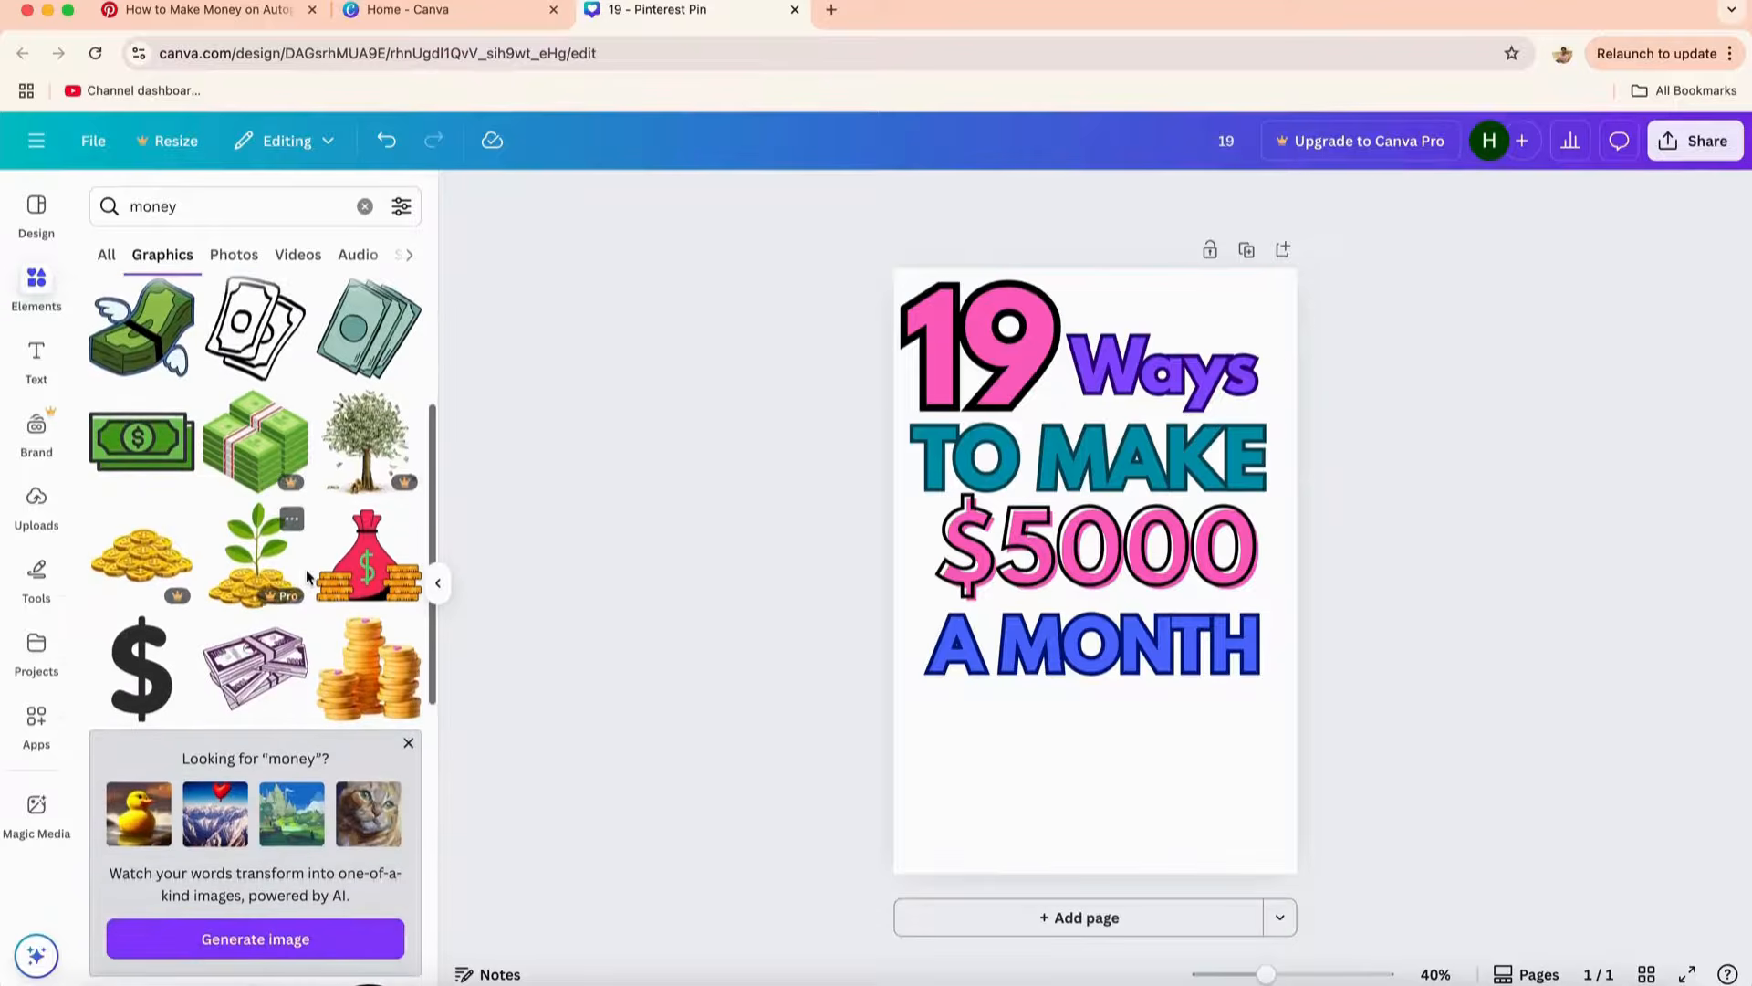
scroll(307, 577, down, 8)
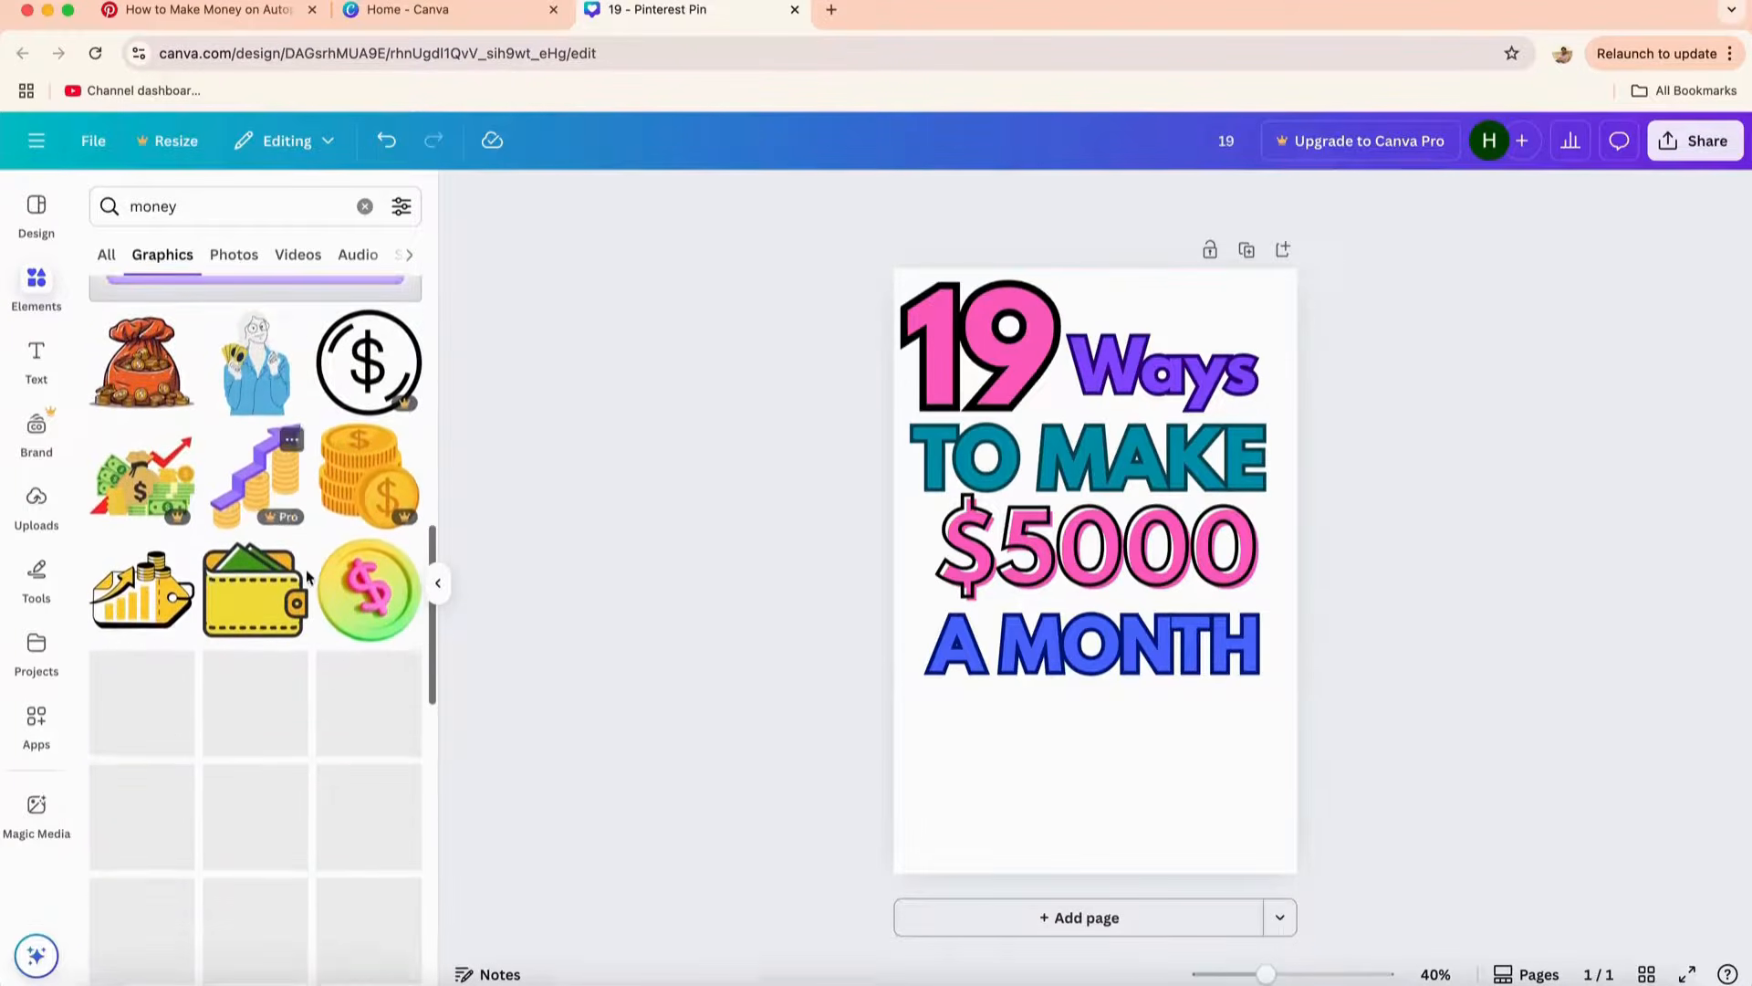
scroll(305, 568, down, 3)
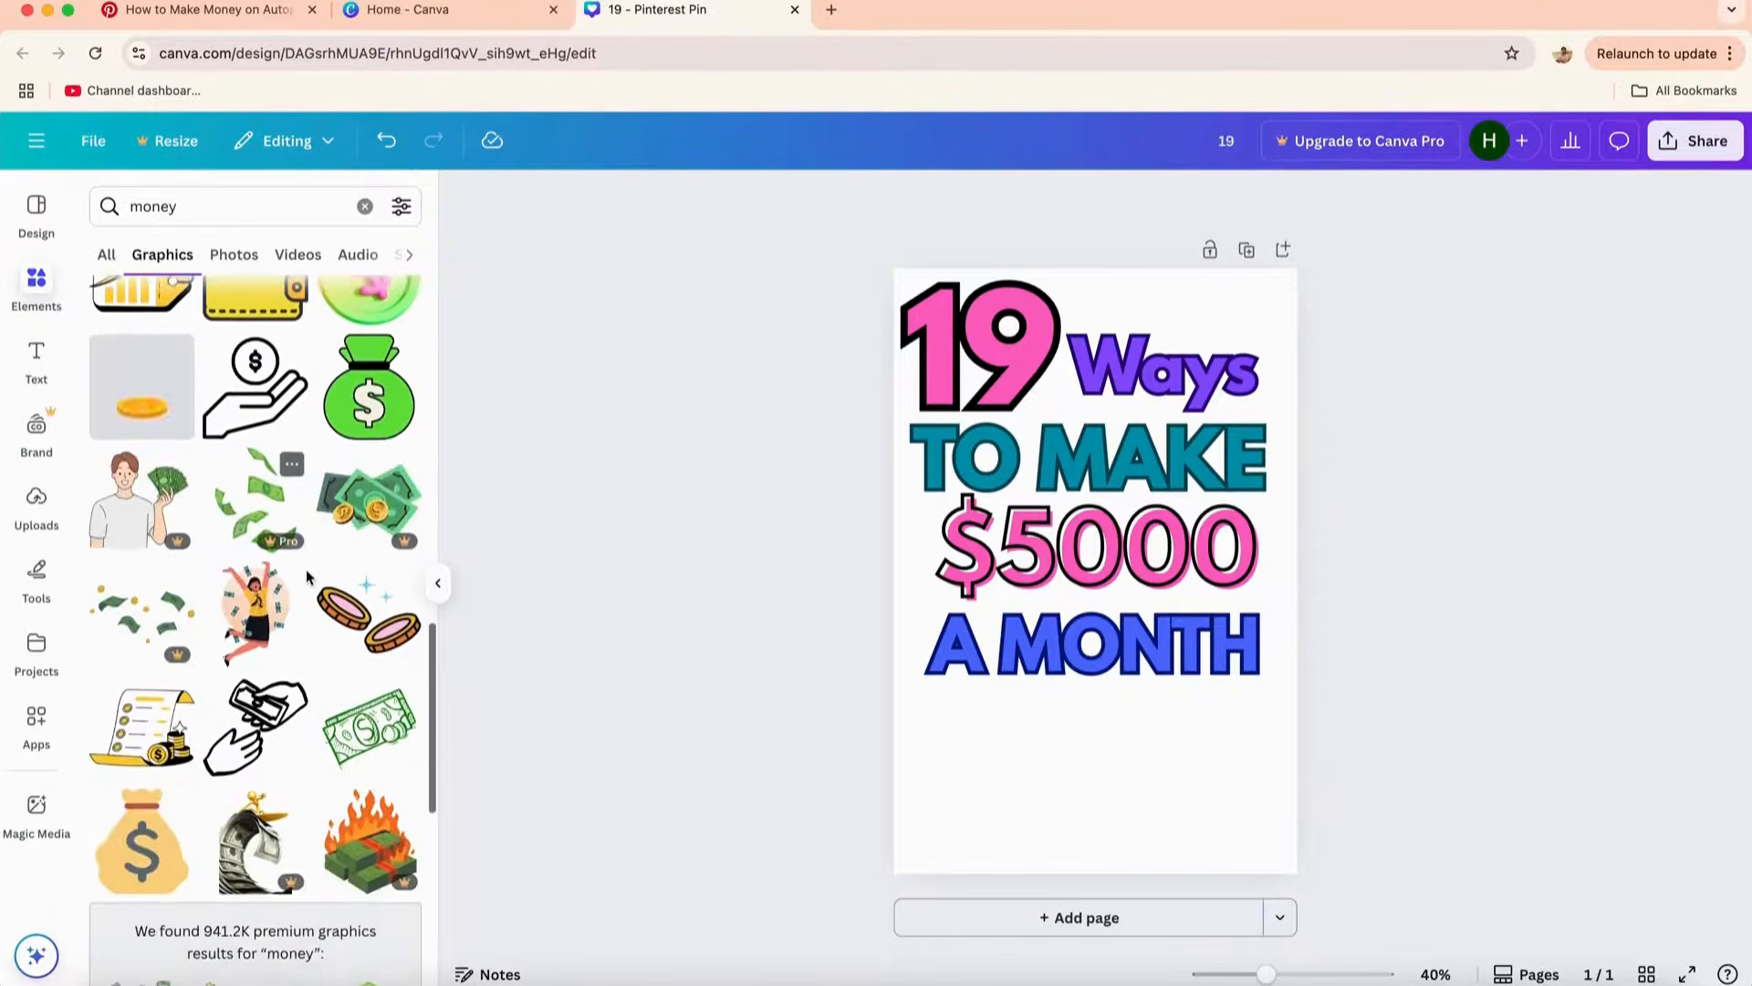
click(165, 557)
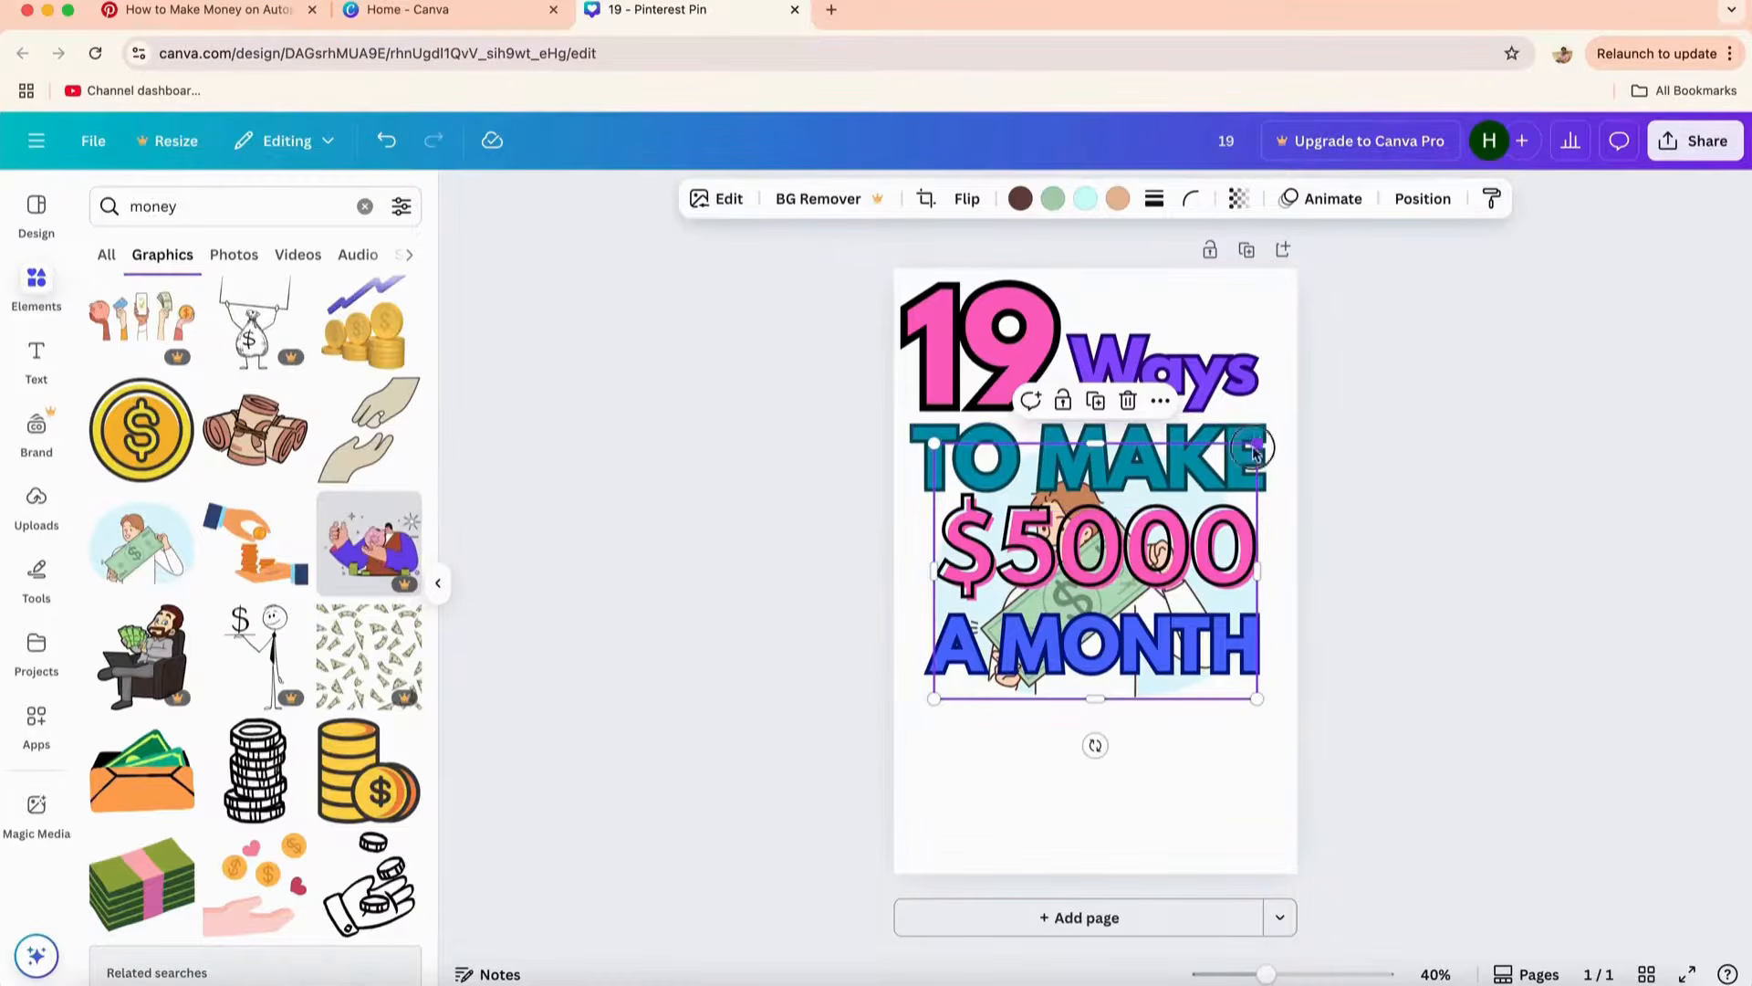
- Resize the man-with-dollar-bill graphic and center it at the bottom of the pin beneath "A MONTH"
drag(1258, 444, 1062, 500)
drag(947, 602, 980, 737)
mouse_move(1147, 832)
mouse_down()
mouse_move(1275, 887)
mouse_move(1129, 811)
mouse_up()
click(1318, 710)
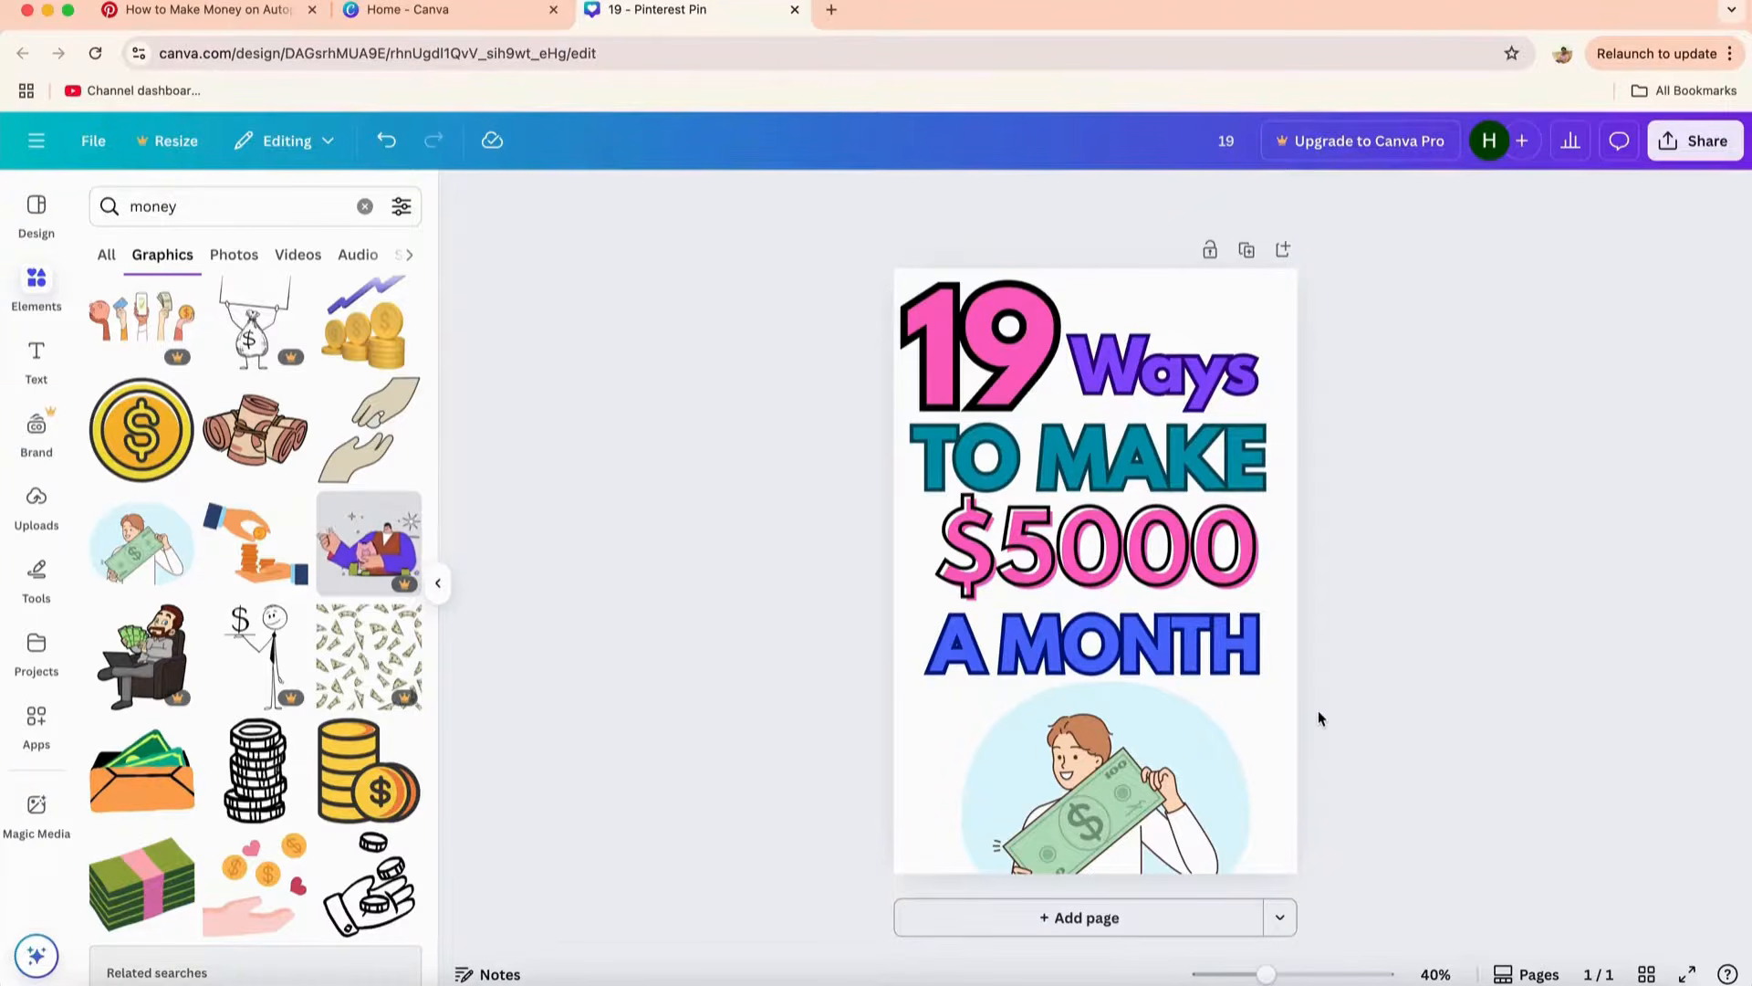
click(365, 207)
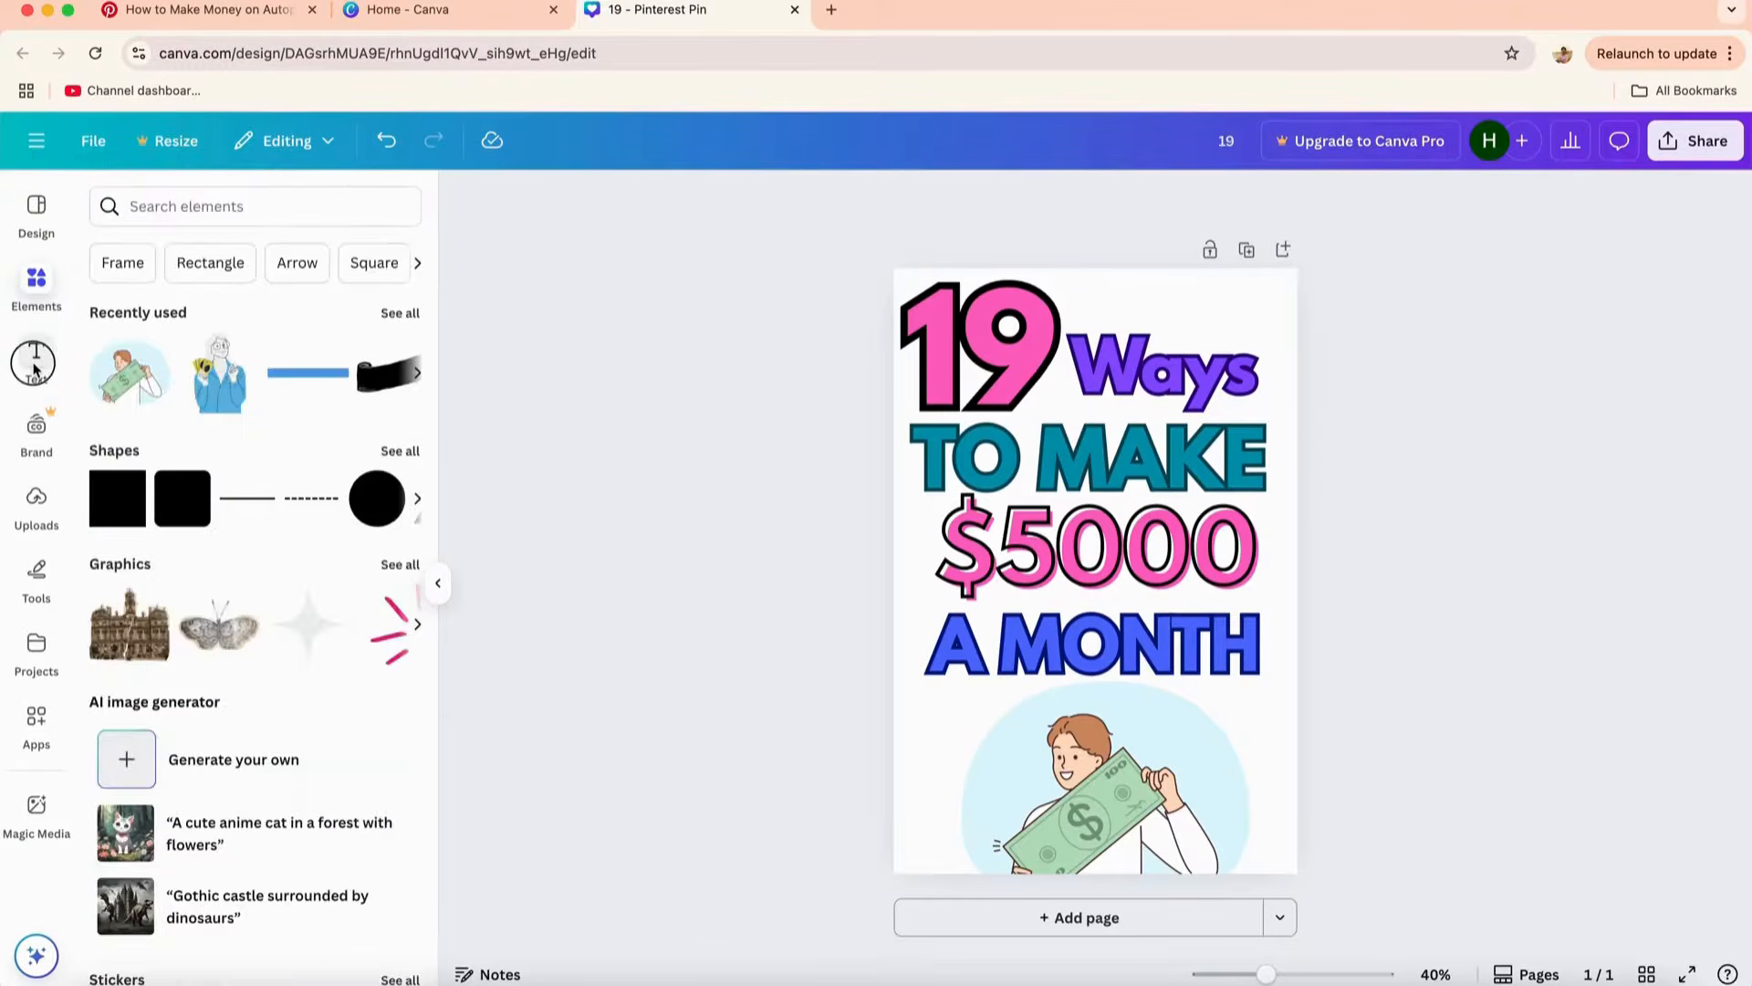
click(36, 361)
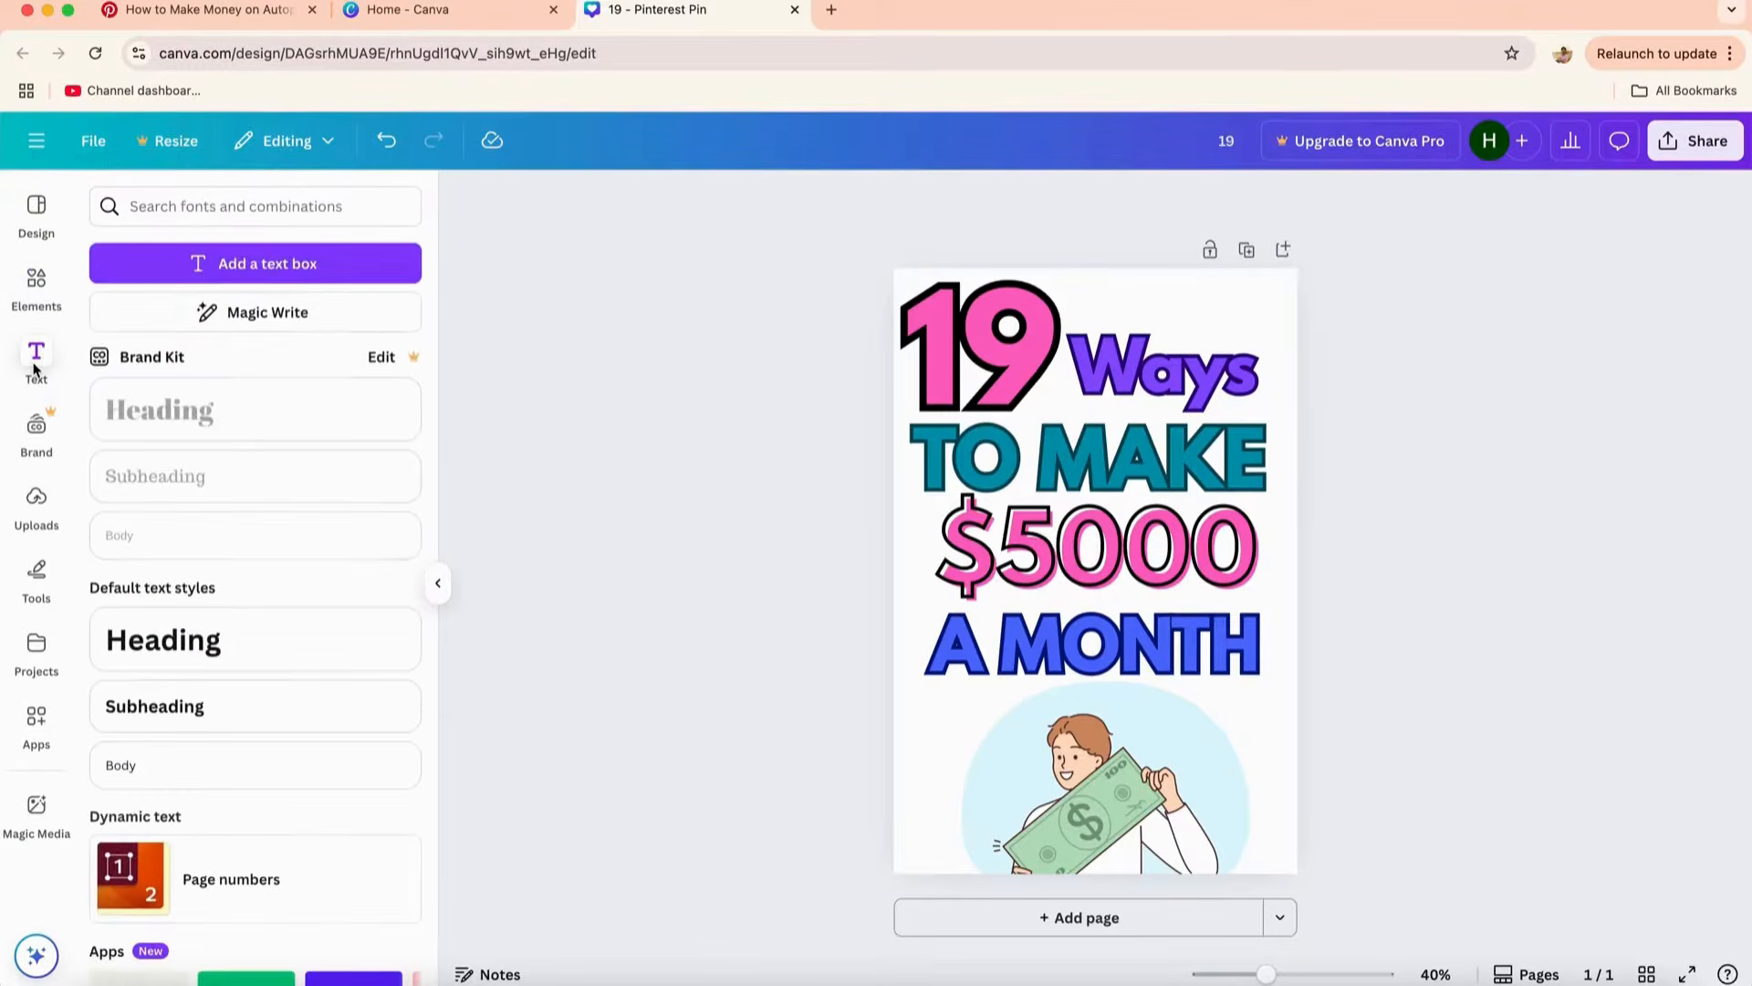
click(196, 265)
text(www.yourwebsite.com)
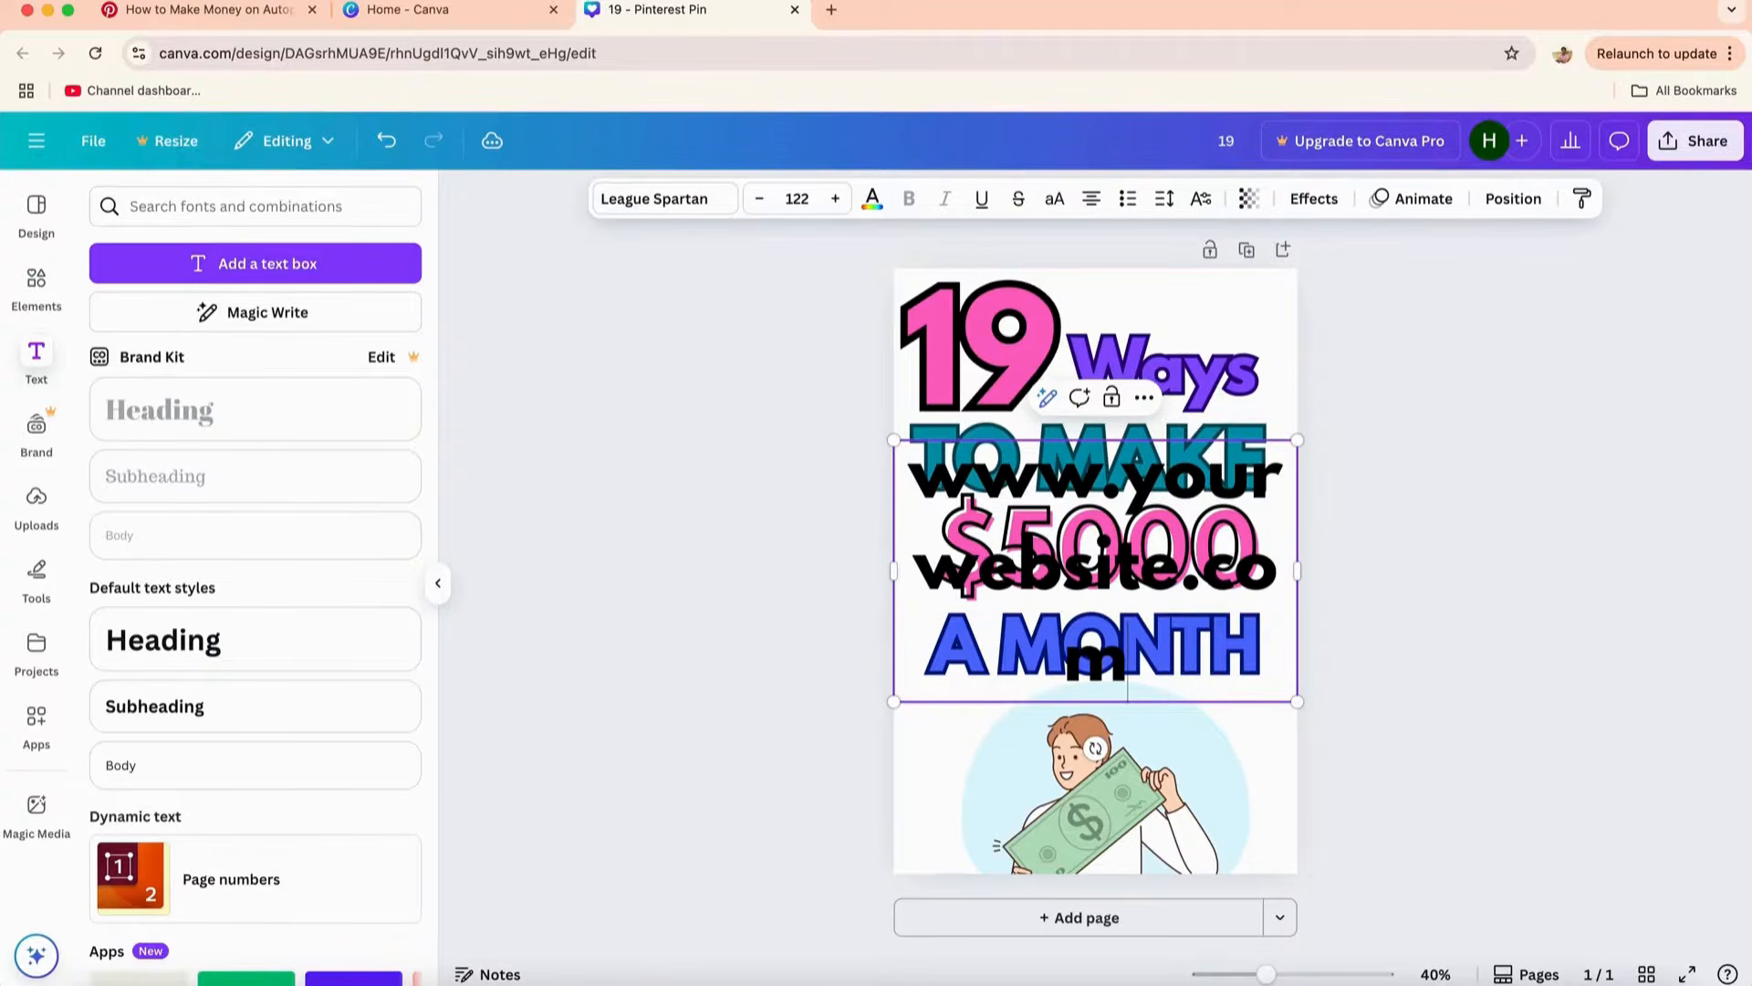
key(super+a)
click(803, 199)
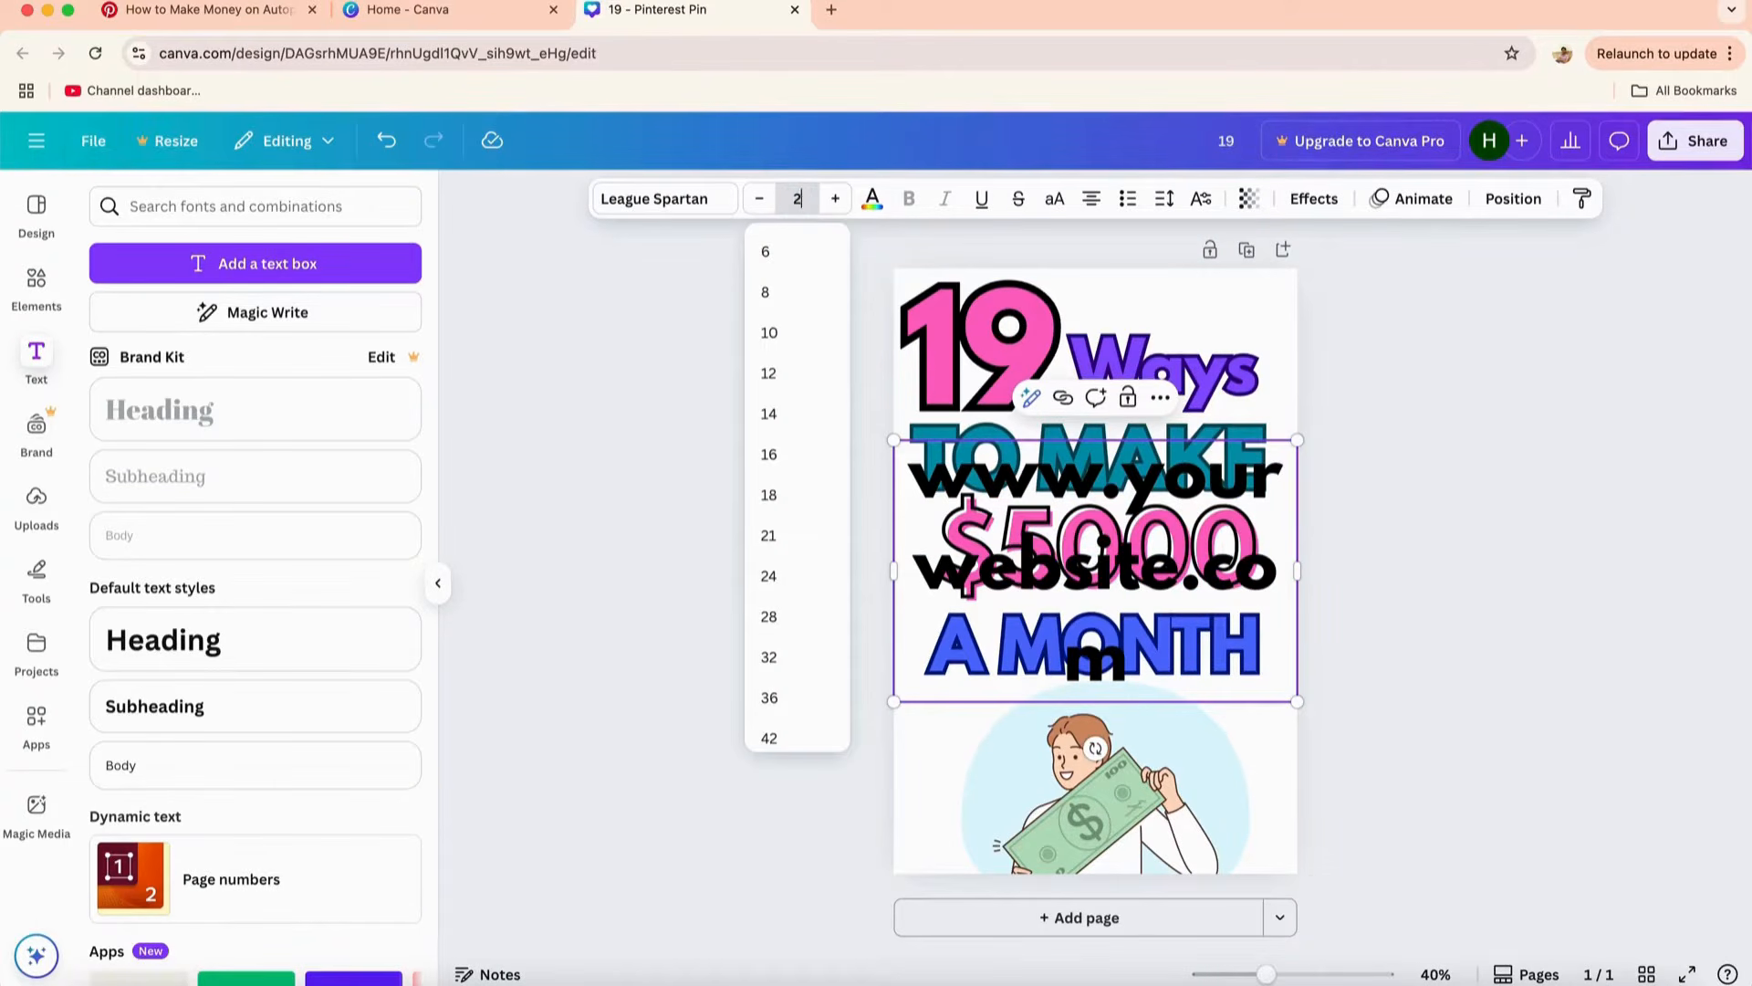
key(Return)
- Rotate the website text to read vertically upward, enlarge it to about size 28.3, and place it along the pin's lower left edge
drag(1132, 445, 1010, 812)
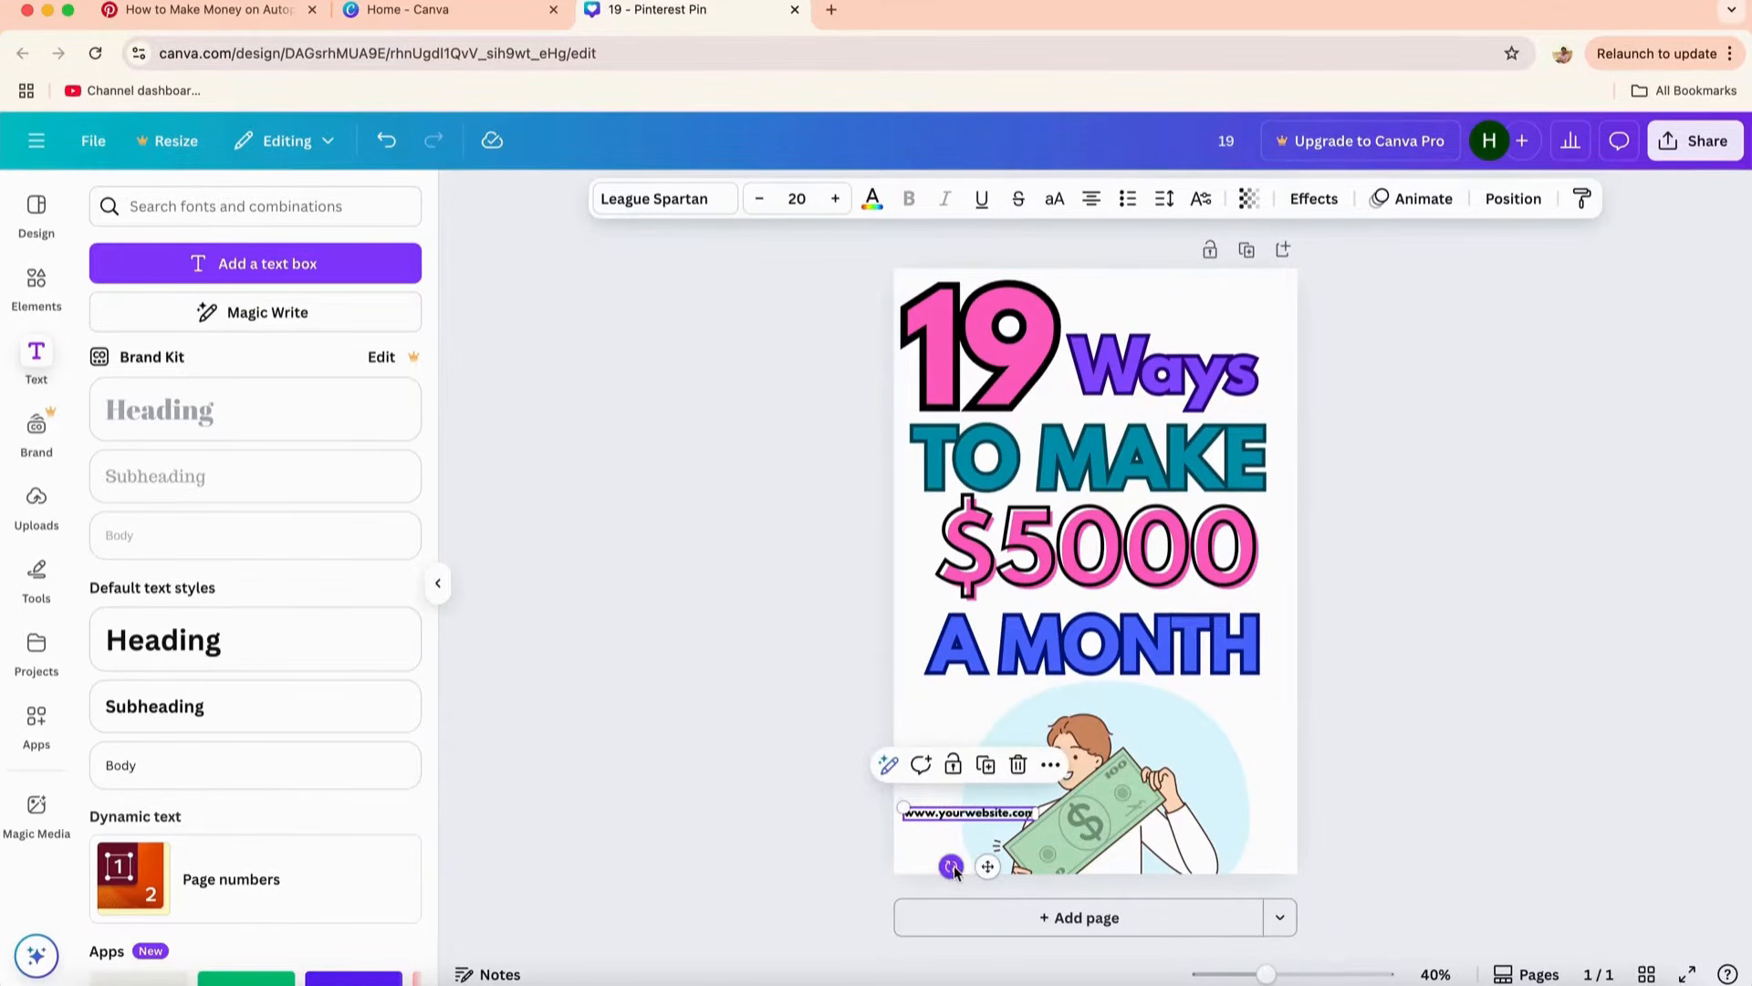
drag(953, 868, 1026, 911)
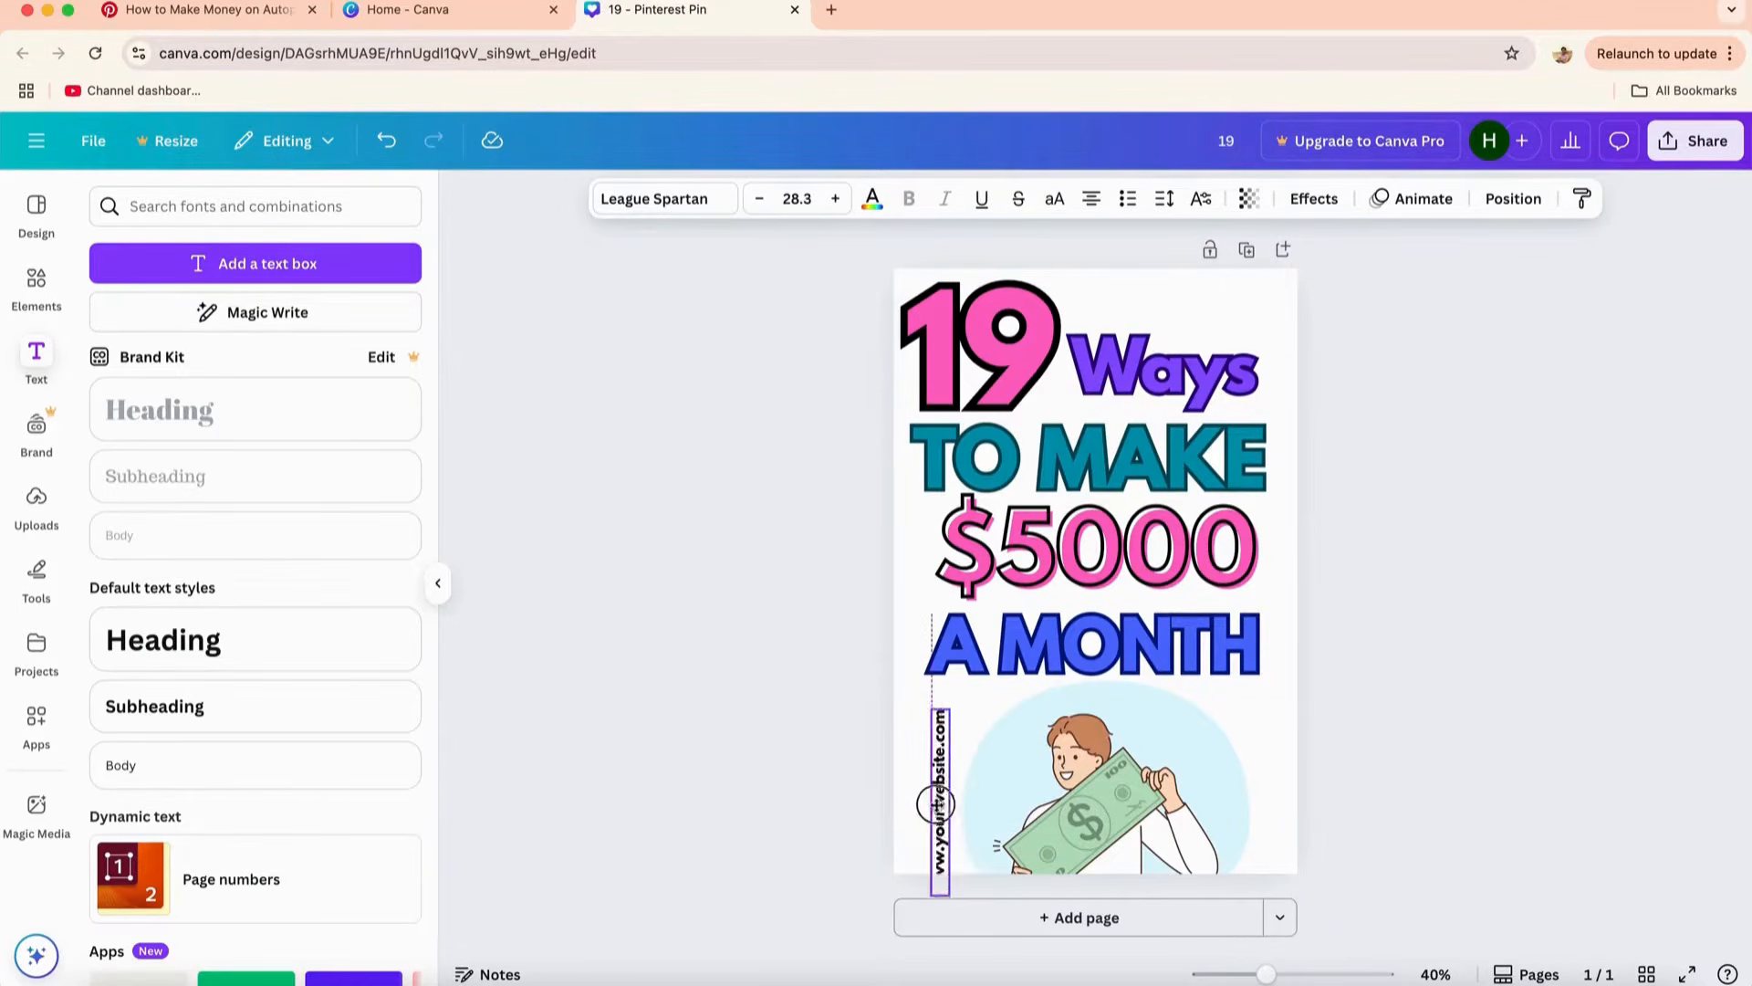
drag(939, 802, 912, 781)
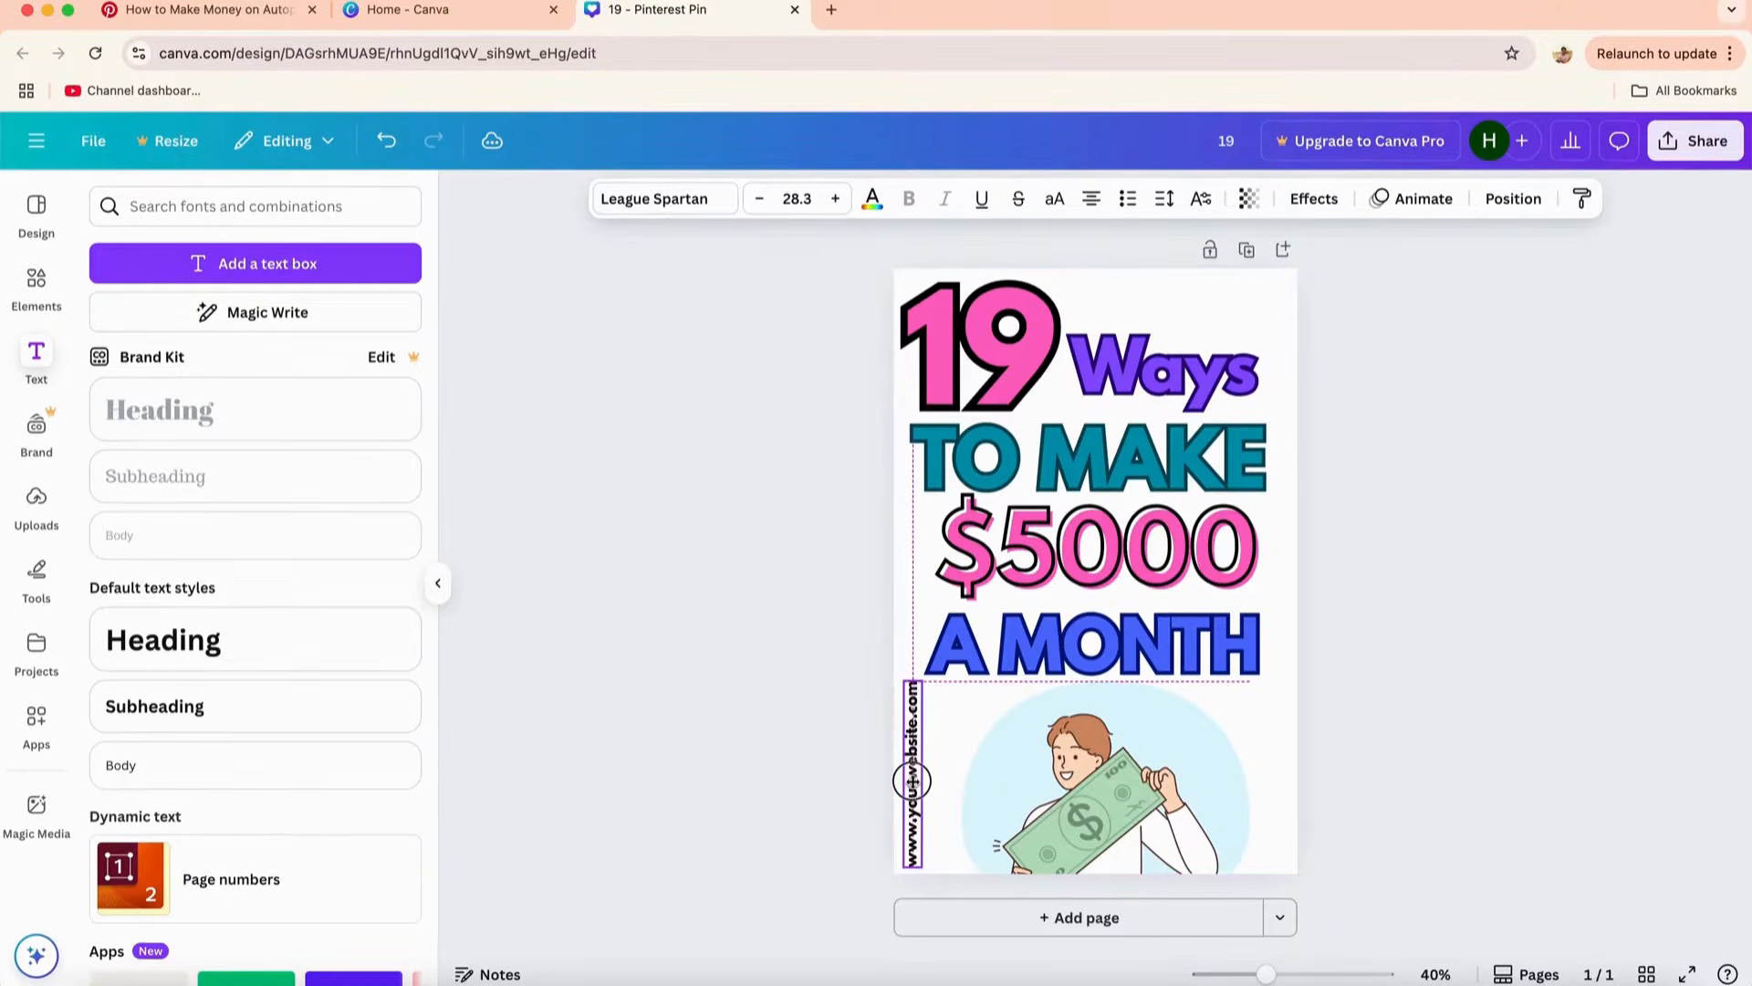
click(1328, 693)
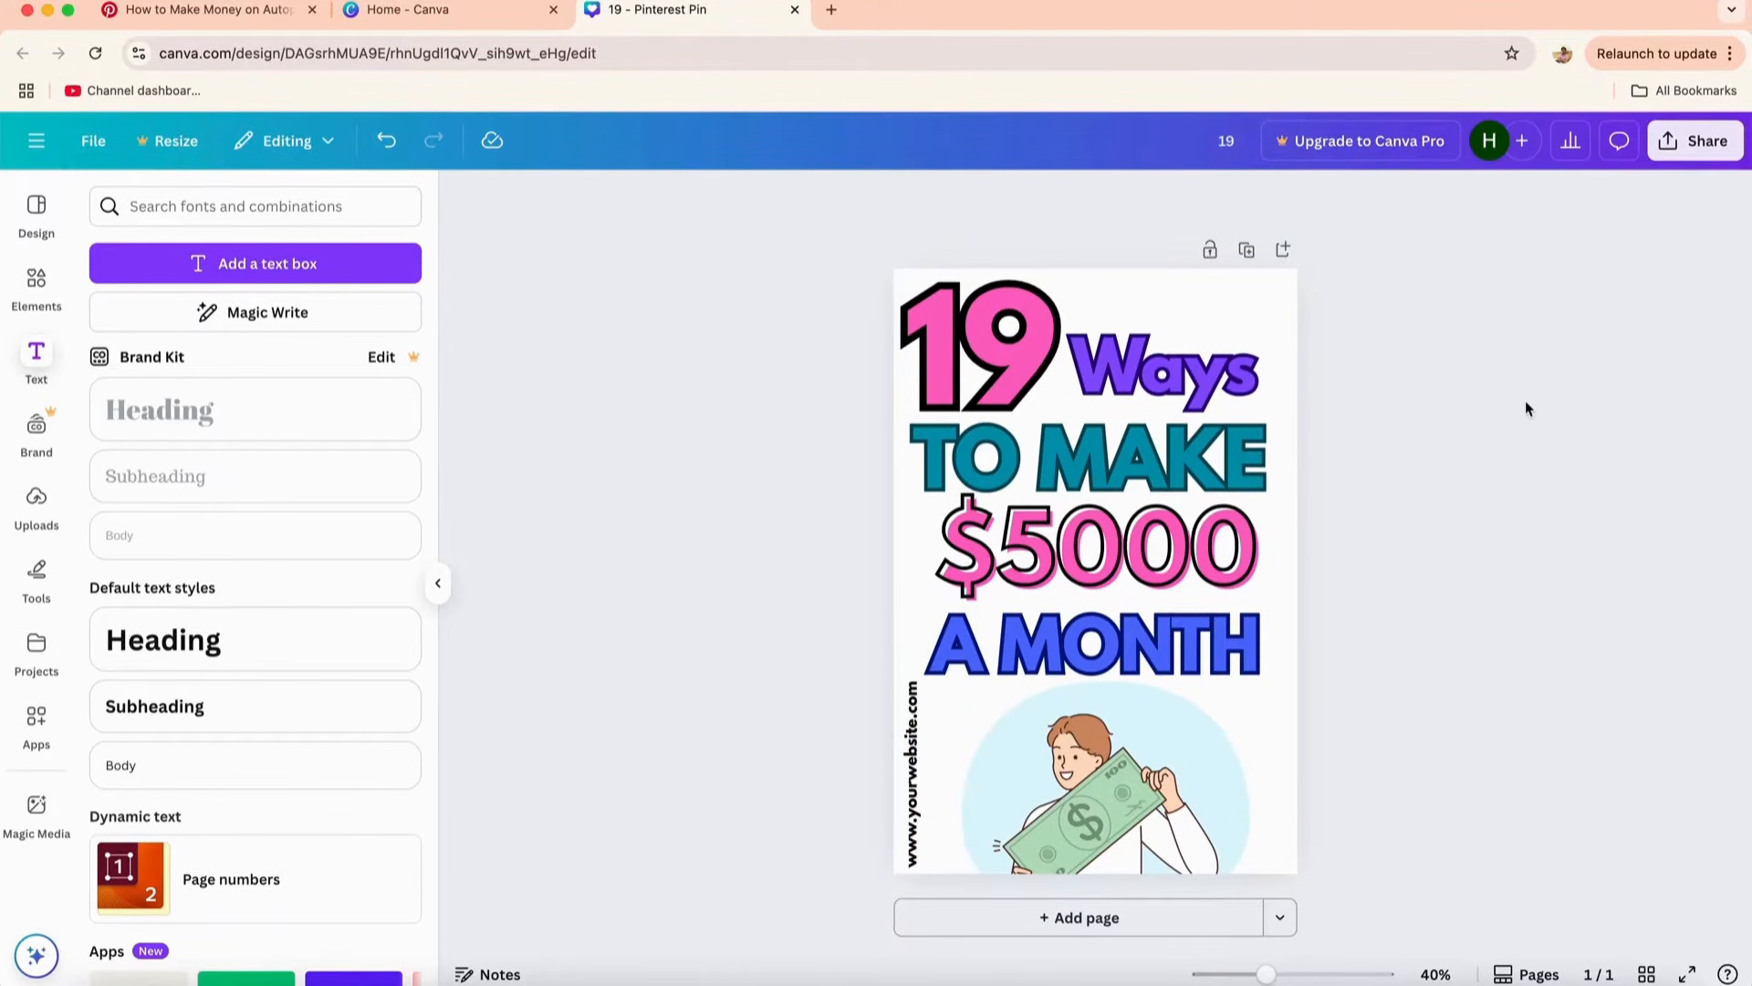
- Open the download settings for the pin design
click(1697, 151)
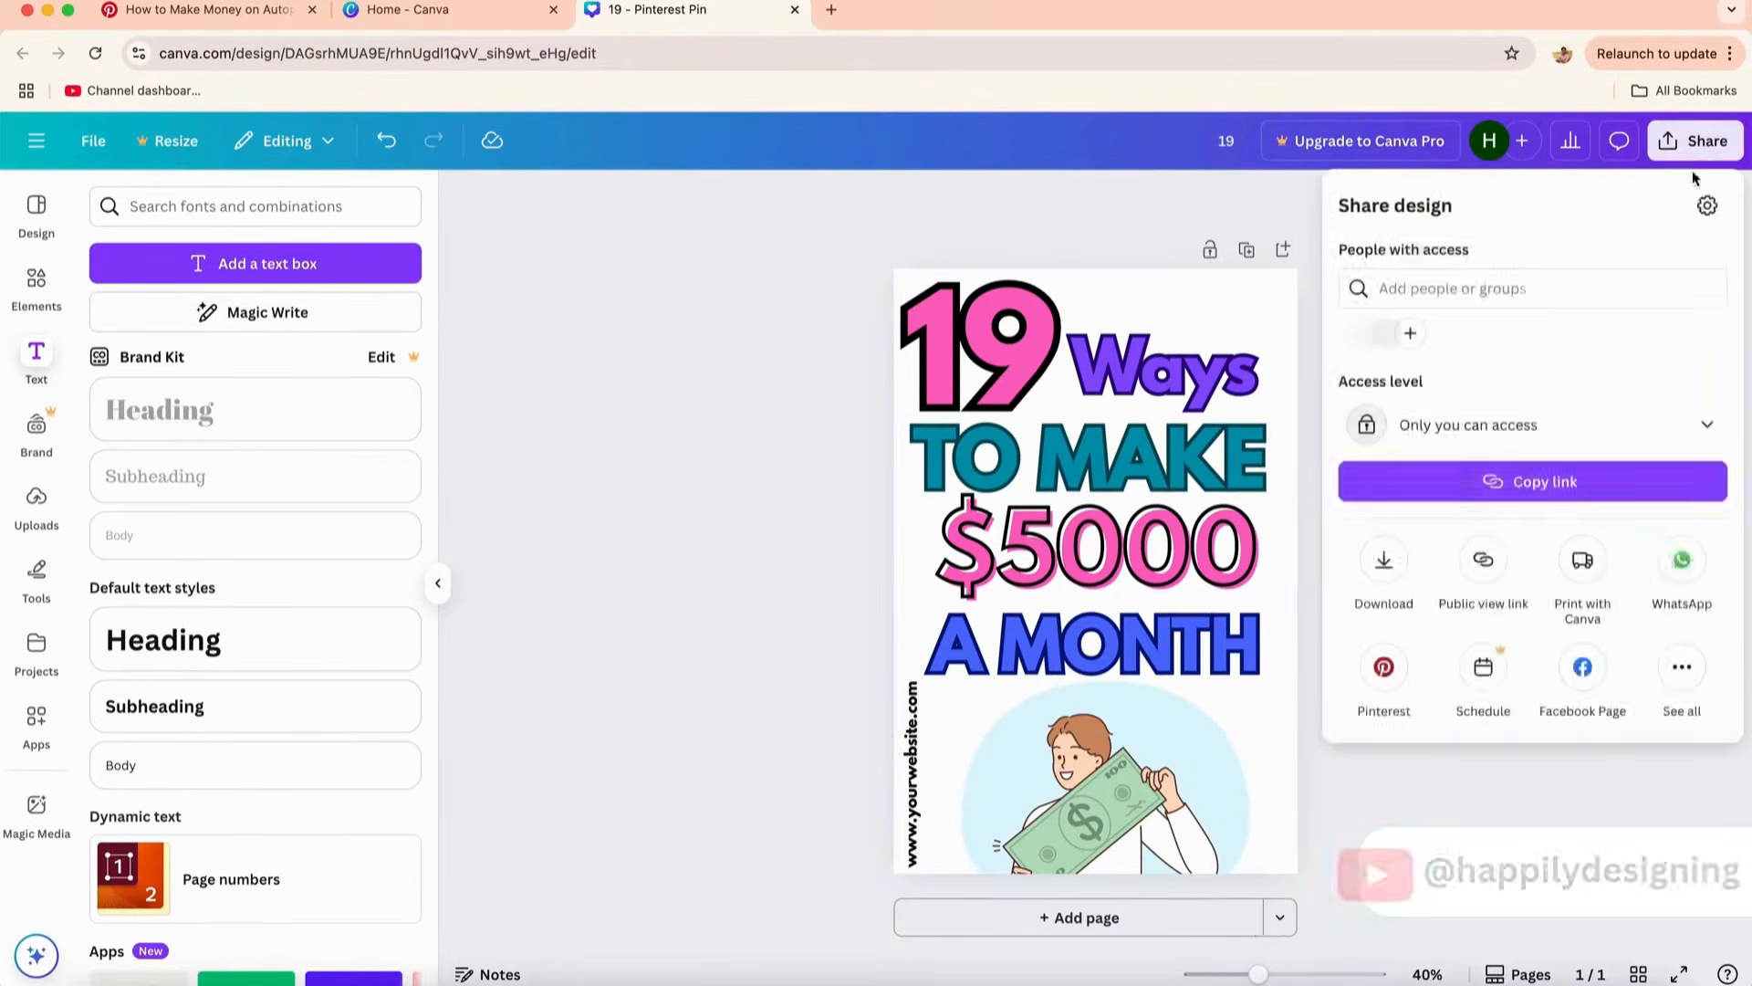
click(1384, 562)
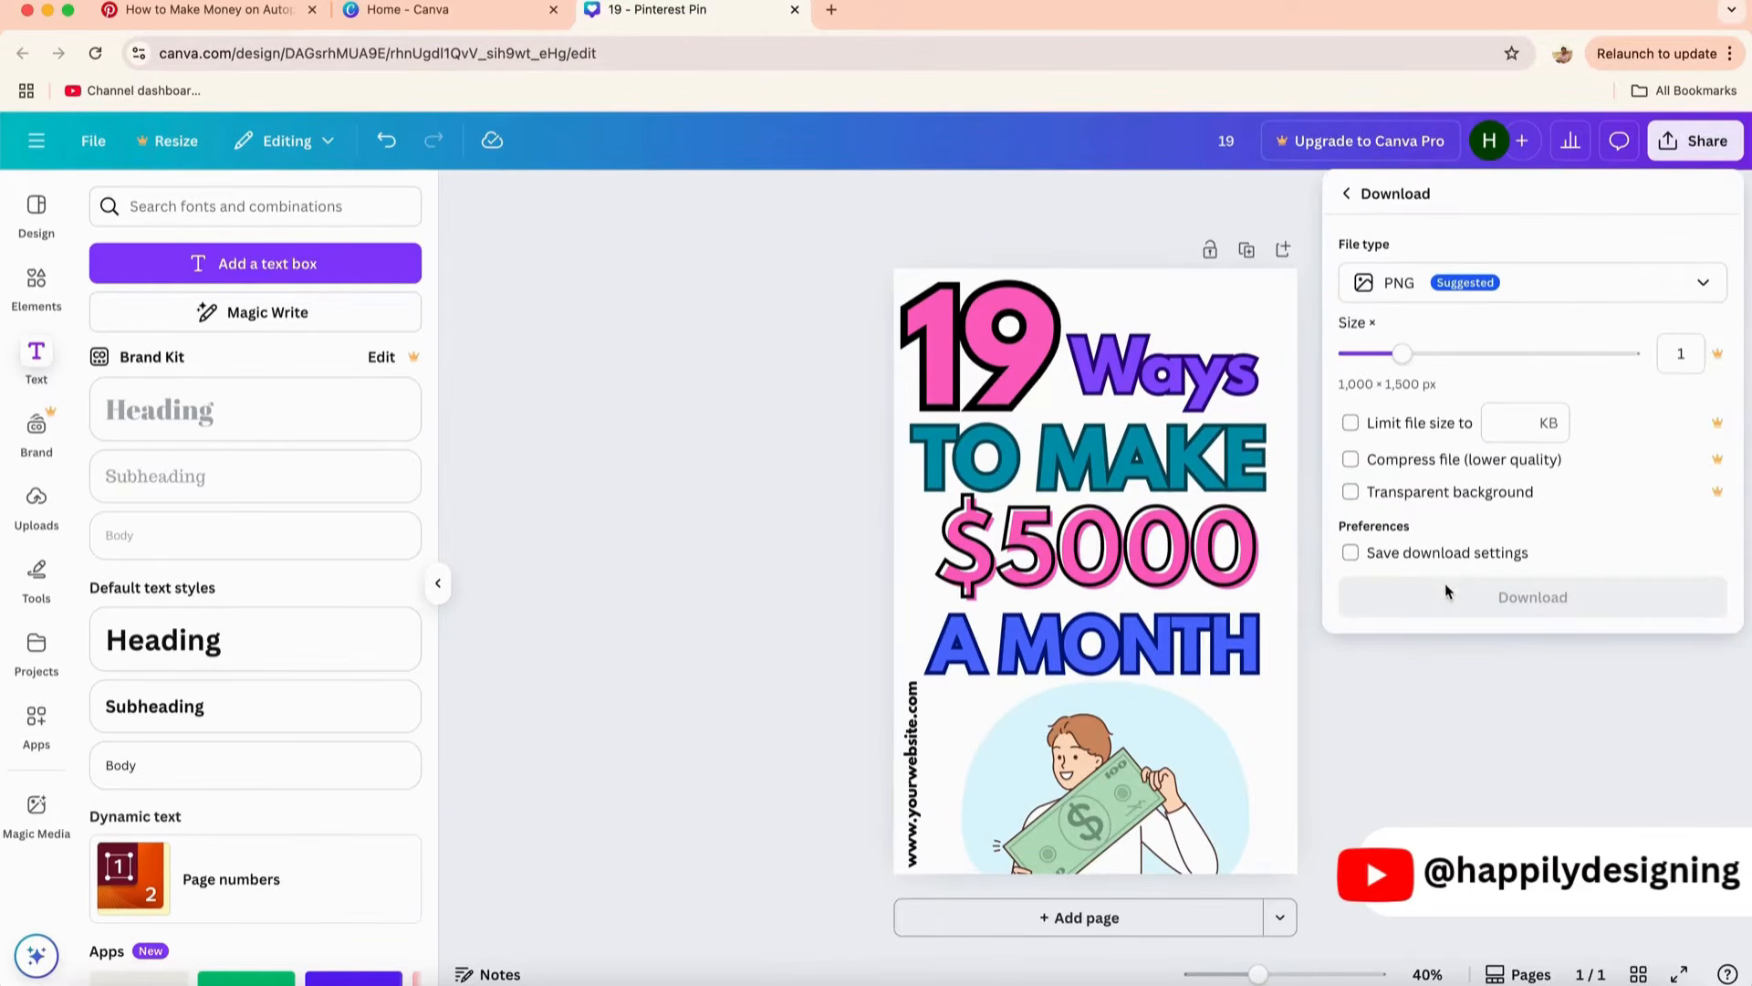